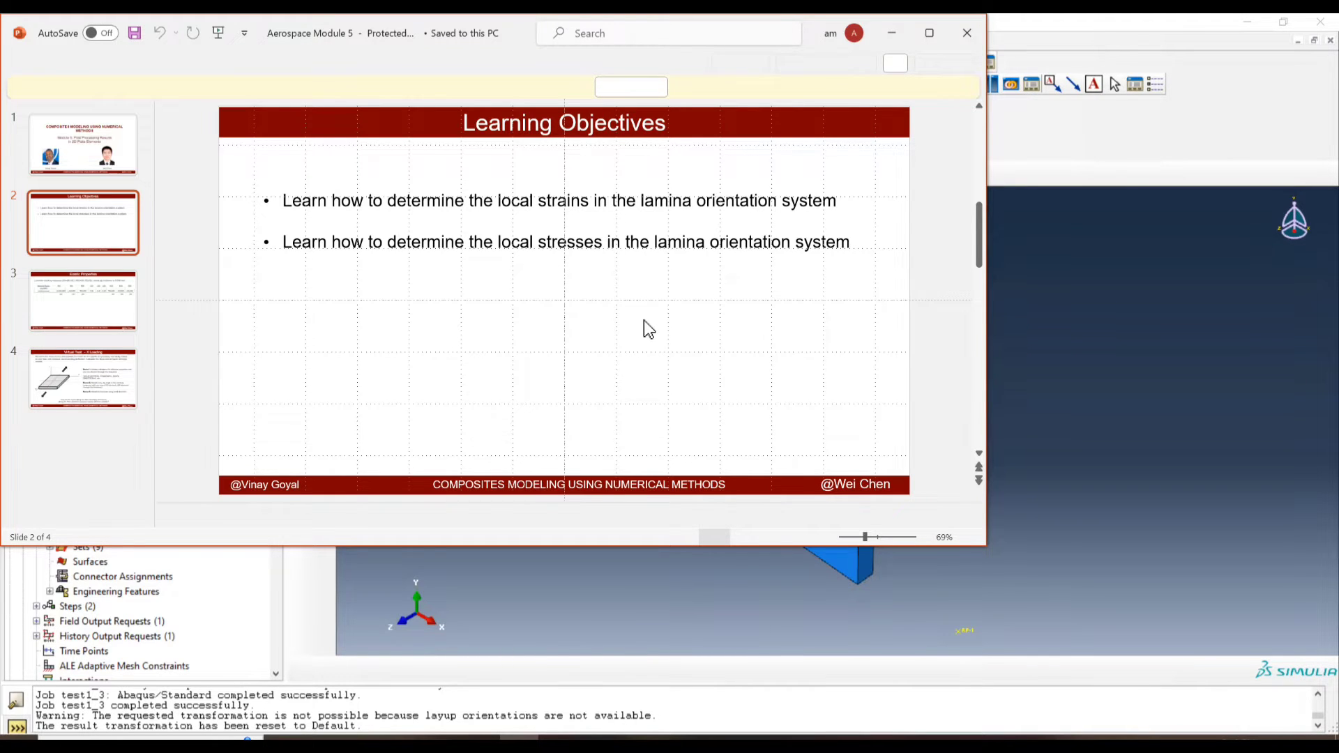
- Read the presentation up to the "Virtual Test – X Loading" slide describing the three models and return to Abaqus/CAE
scroll(643, 320, "down", 2)
scroll(643, 320, "down", 2)
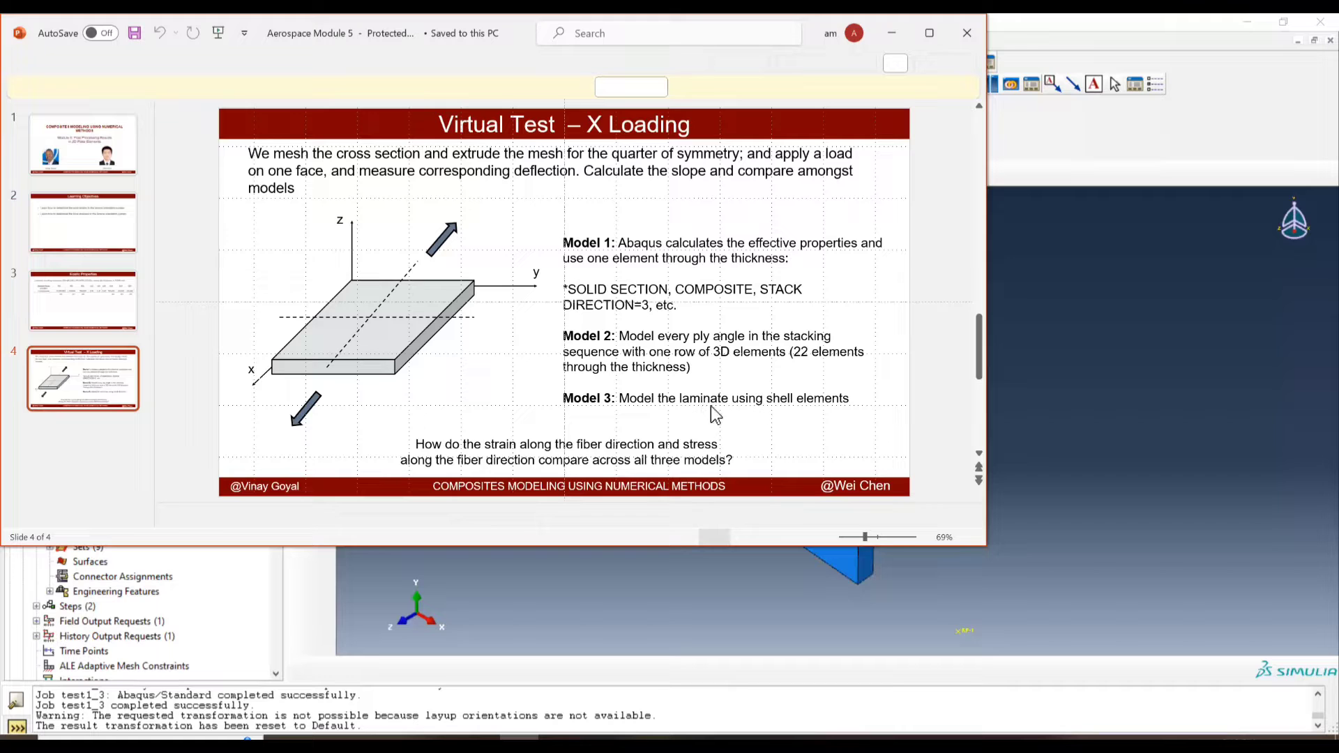
left_click(1043, 385)
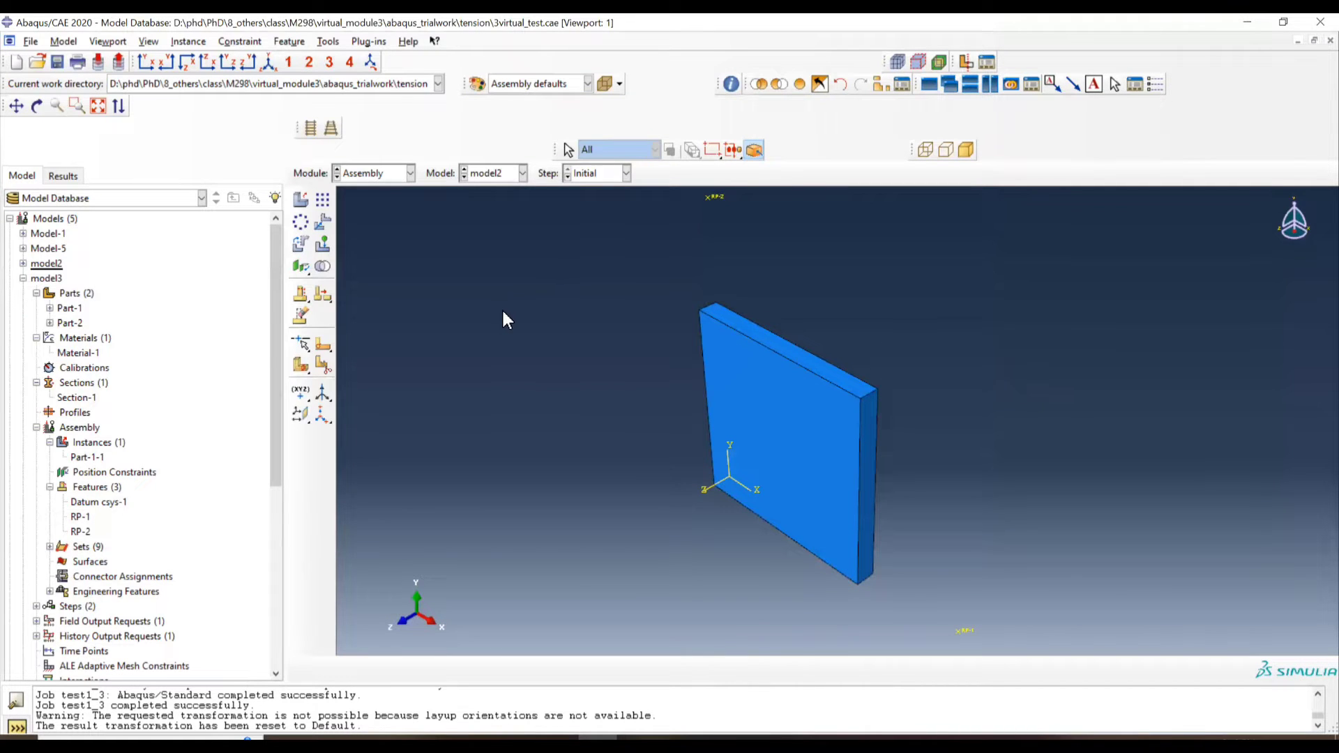
- In model2's Step module, set the domain of field output request F-Output-1 to composite layup Part-1-1.CompositeLayup-3
left_click(391, 177)
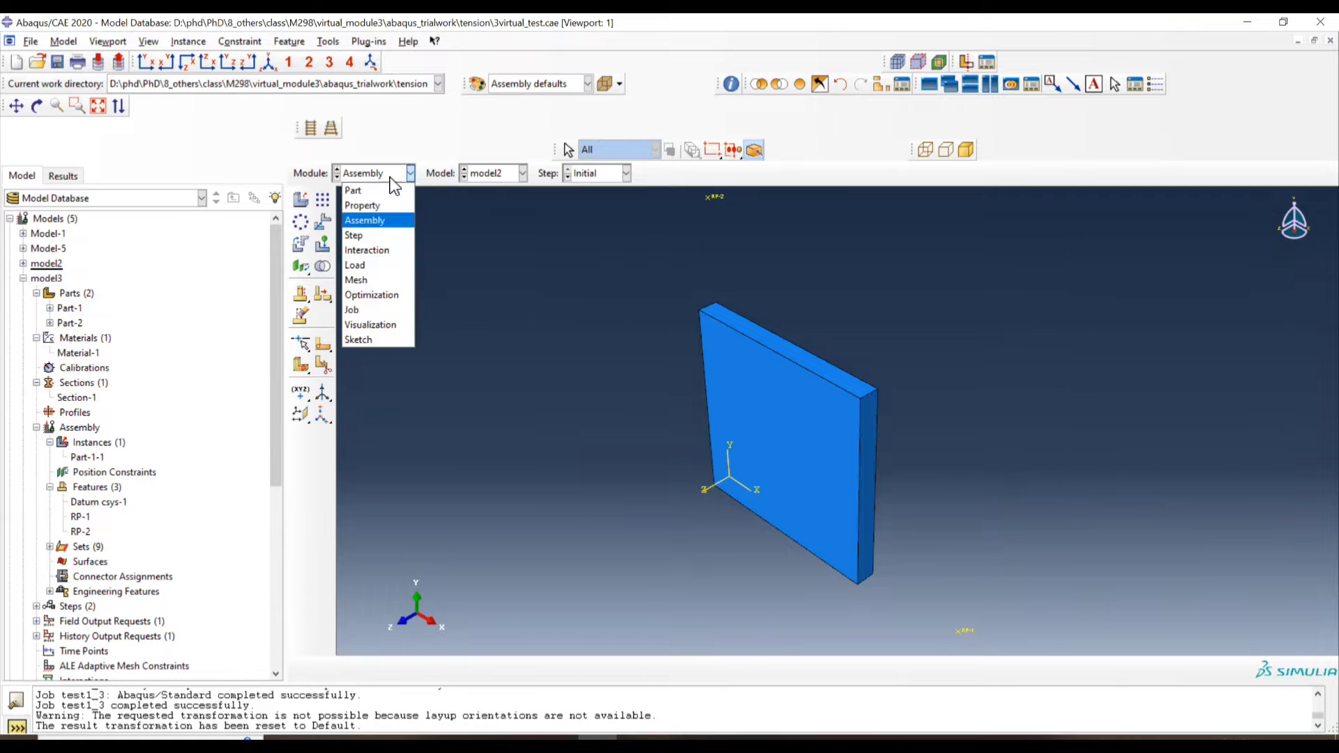
left_click(375, 236)
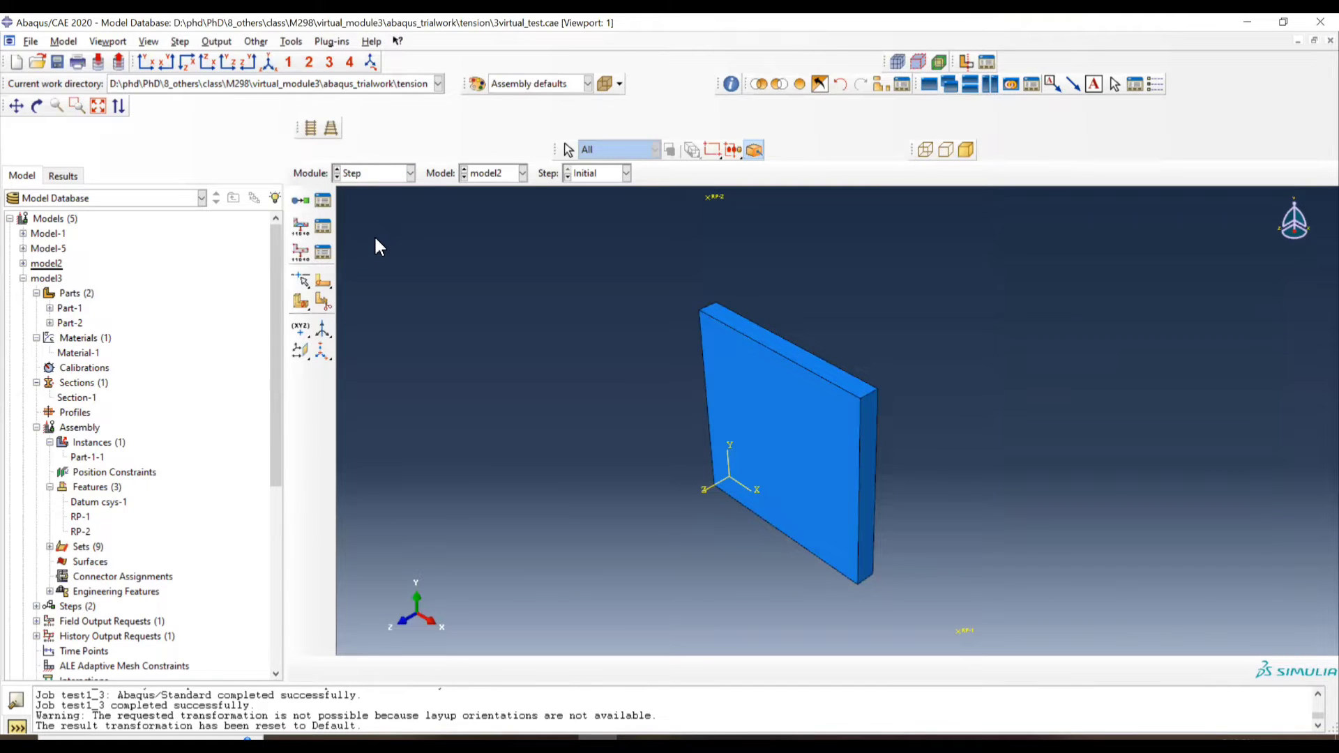
left_click(324, 233)
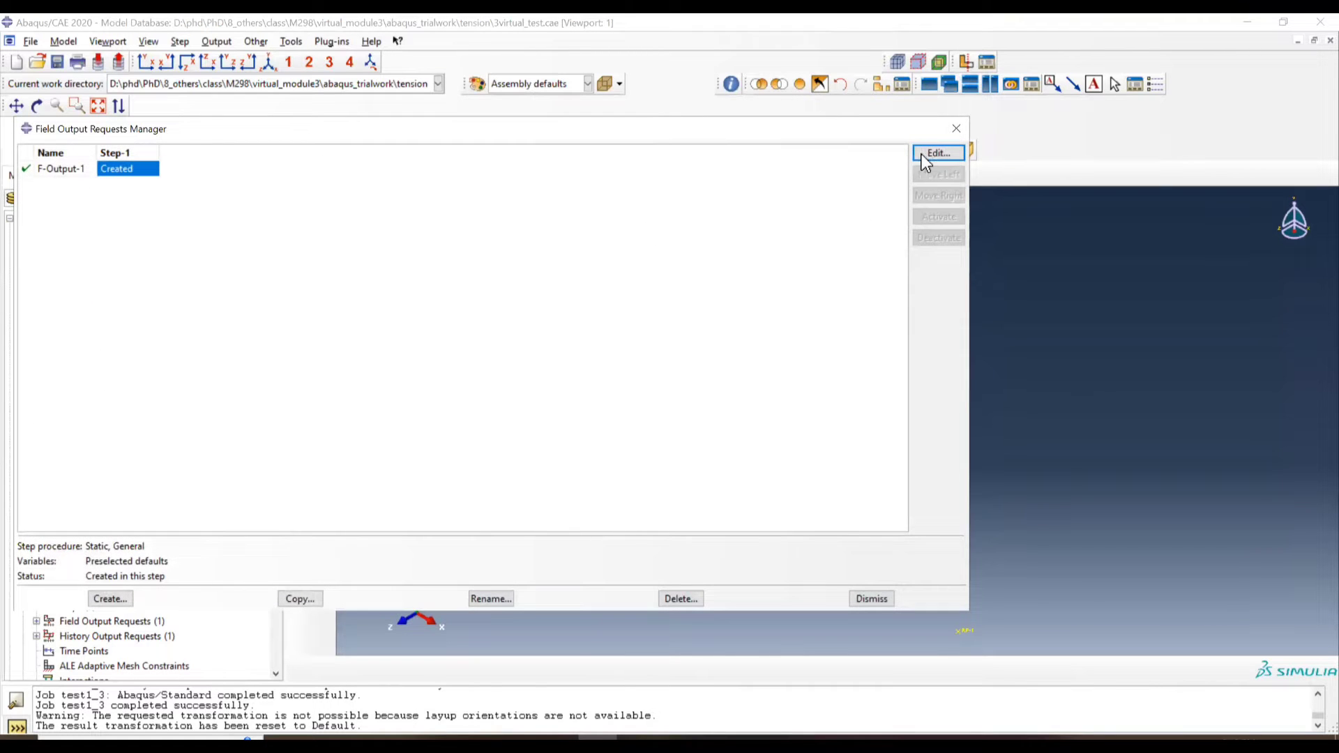
left_click(938, 153)
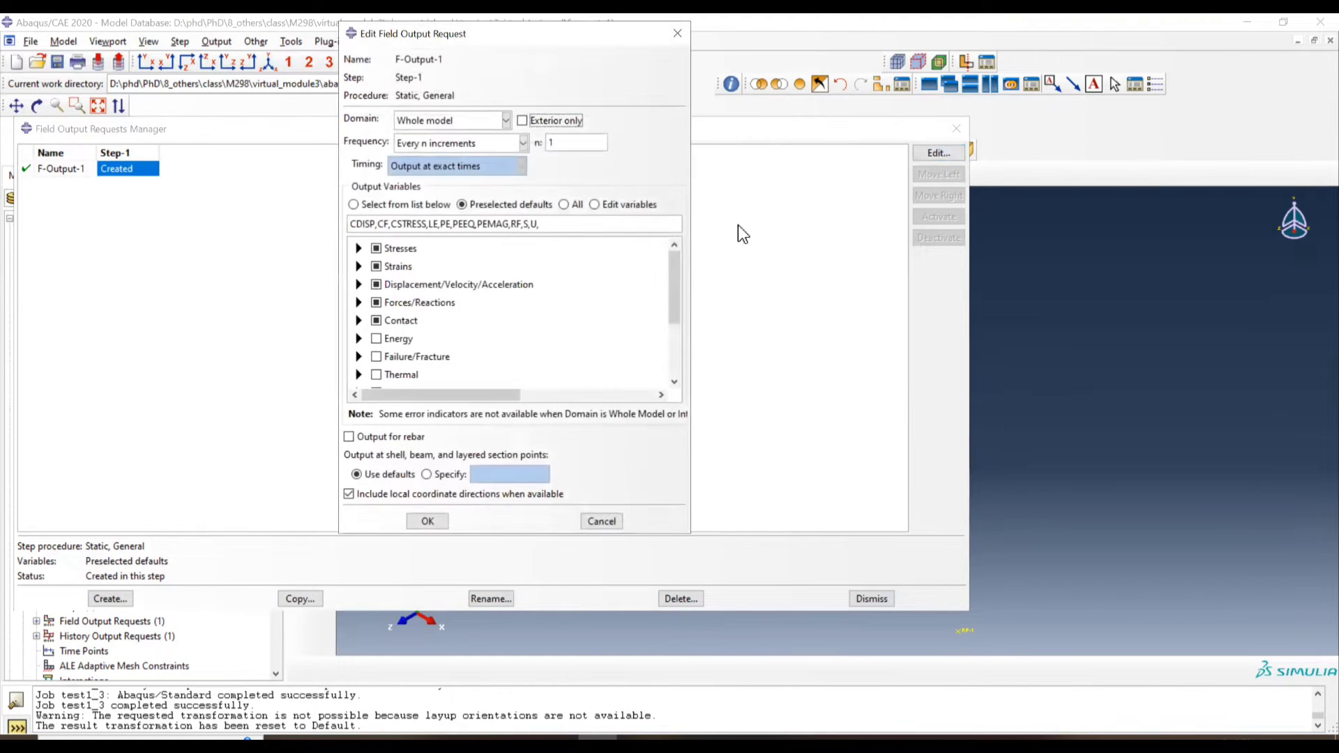
left_click(417, 120)
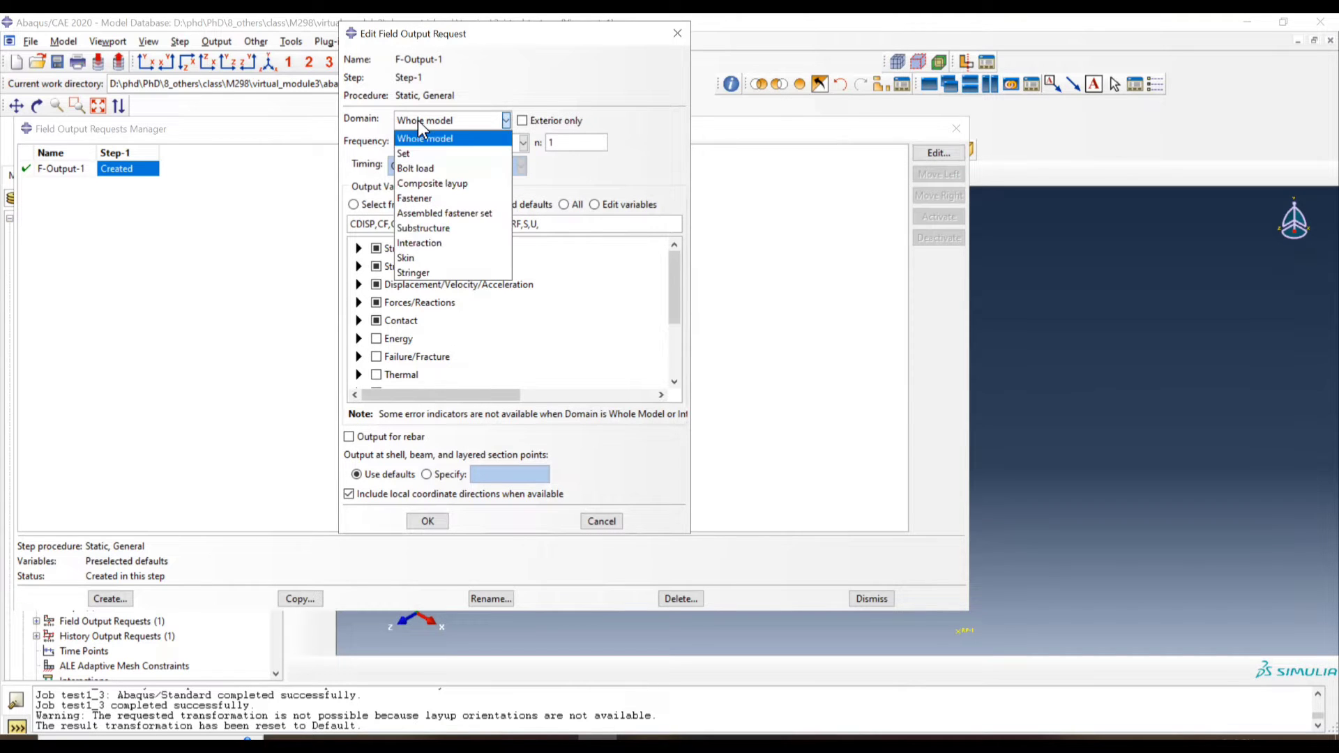
left_click(446, 184)
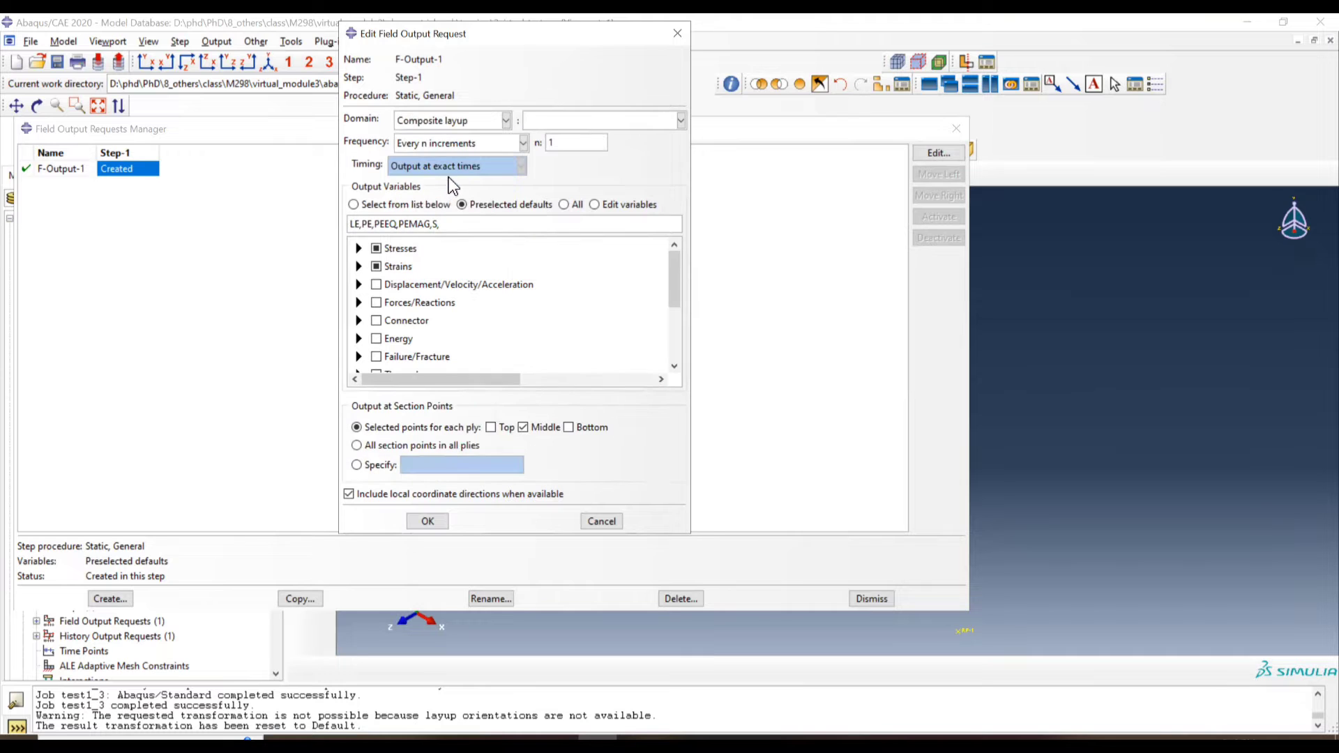
left_click(579, 120)
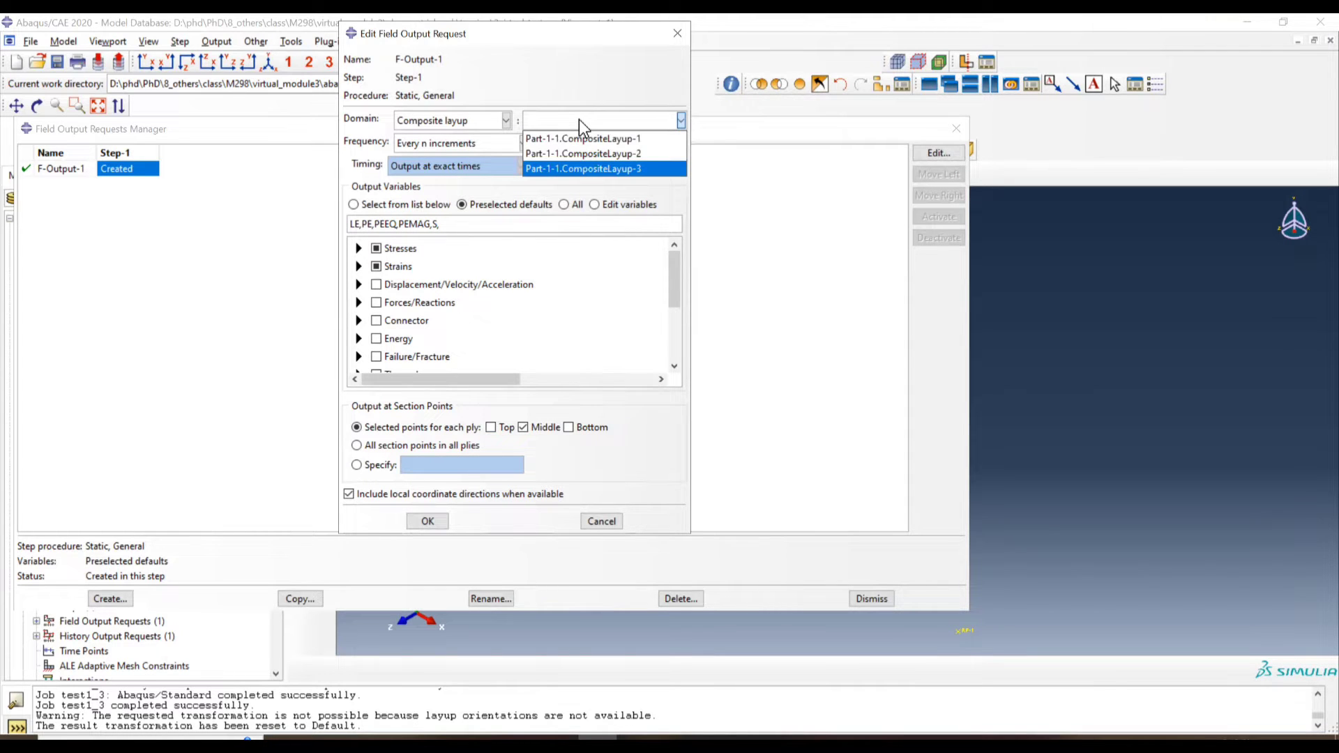
left_click(584, 170)
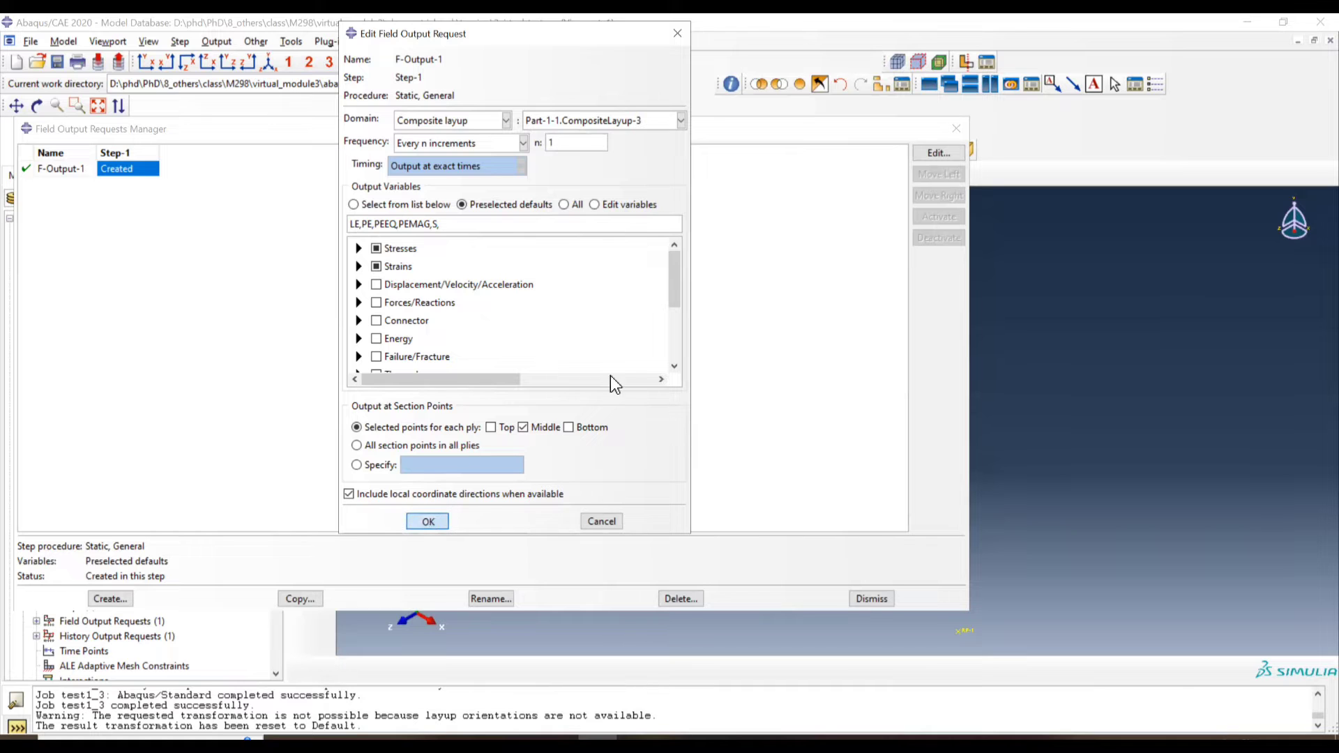
left_click(439, 528)
left_click(962, 128)
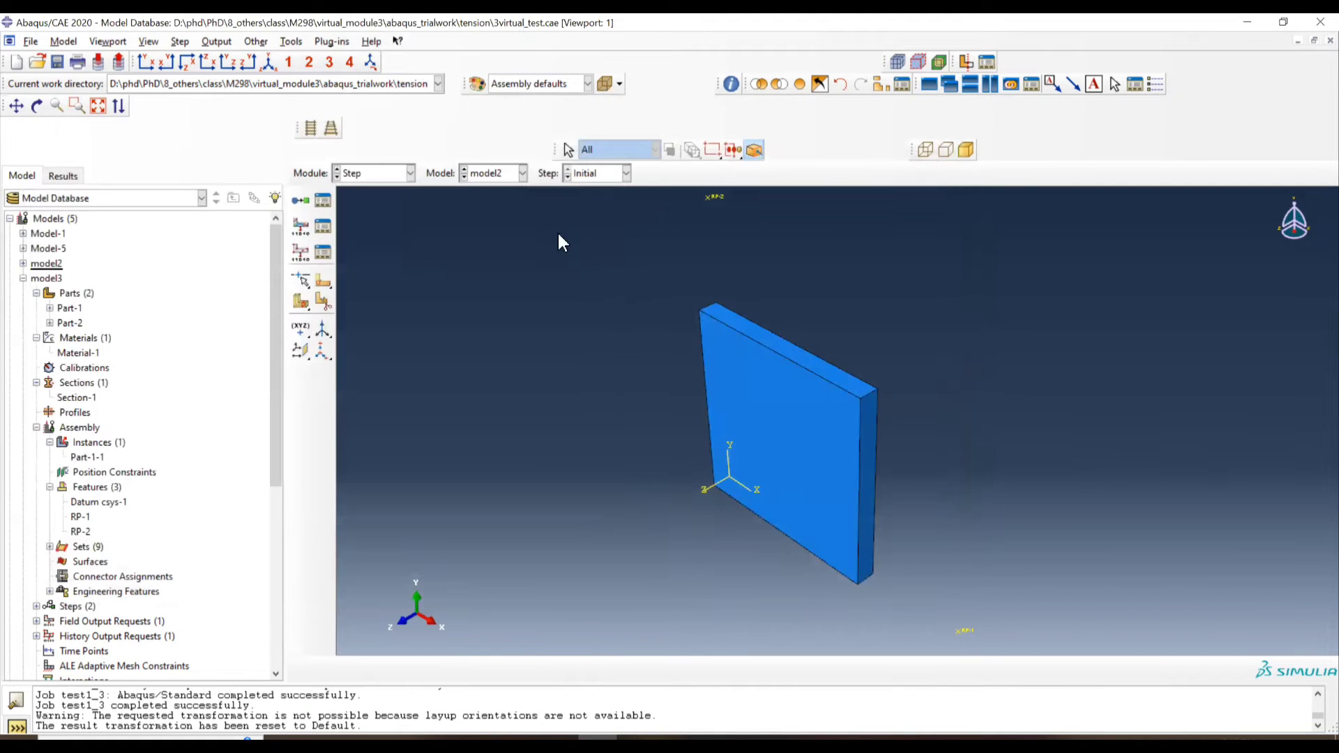
- In the Property module, examine the integration points of each ply in CompositeLayup-3 and close the layup without saving changes
left_click(379, 174)
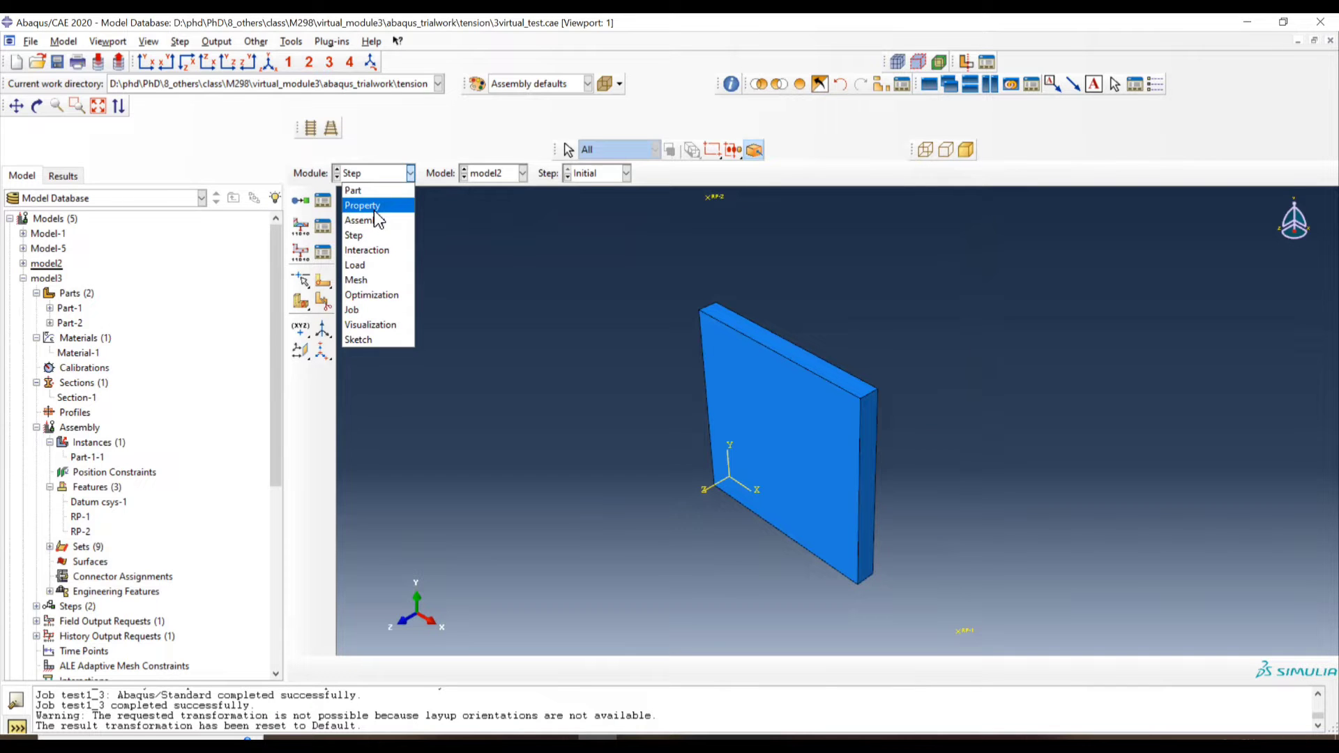
left_click(373, 208)
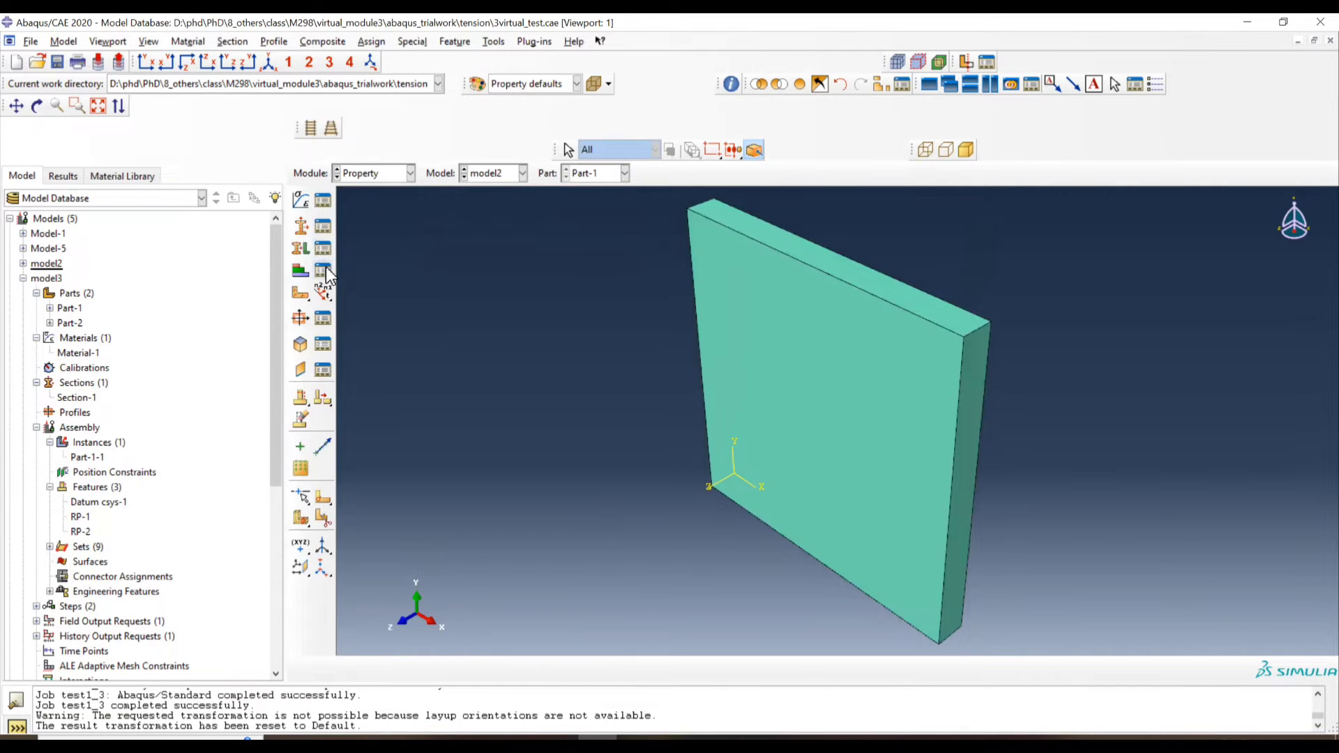
left_click(325, 253)
left_click(568, 201)
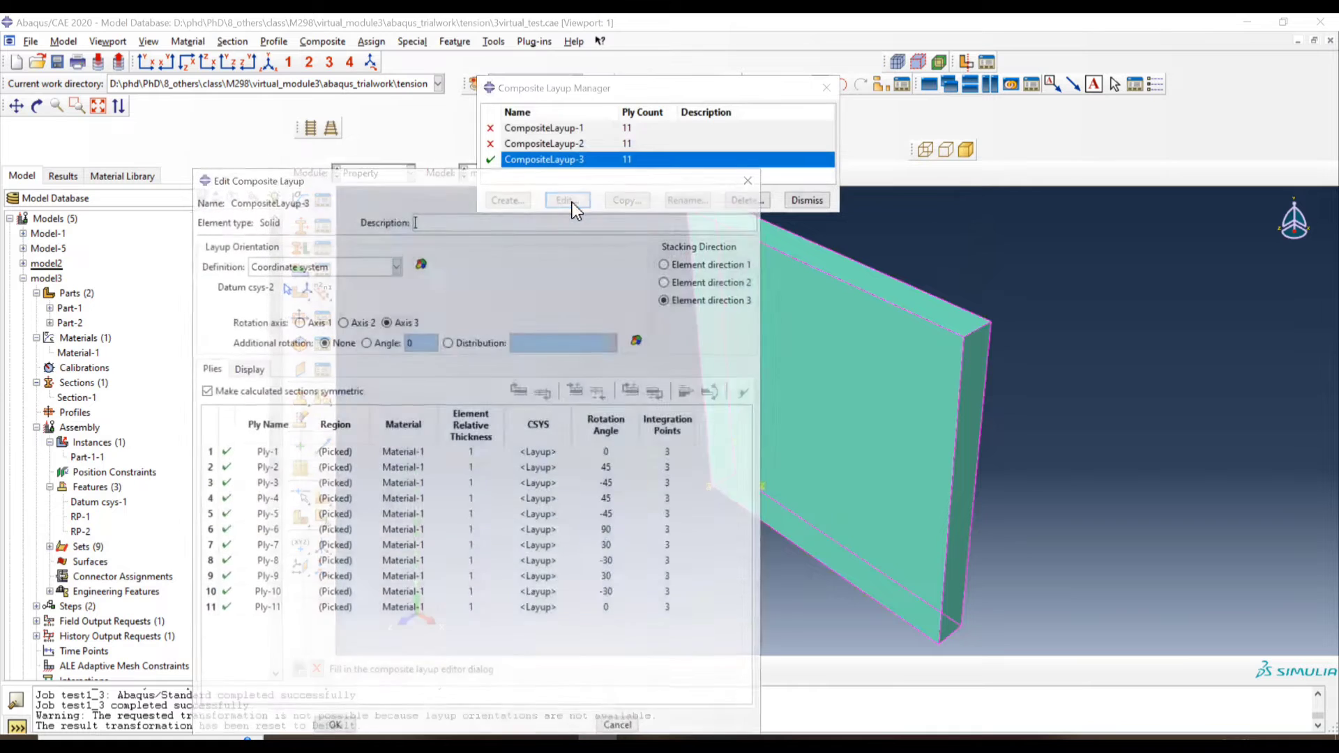
left_click(674, 427)
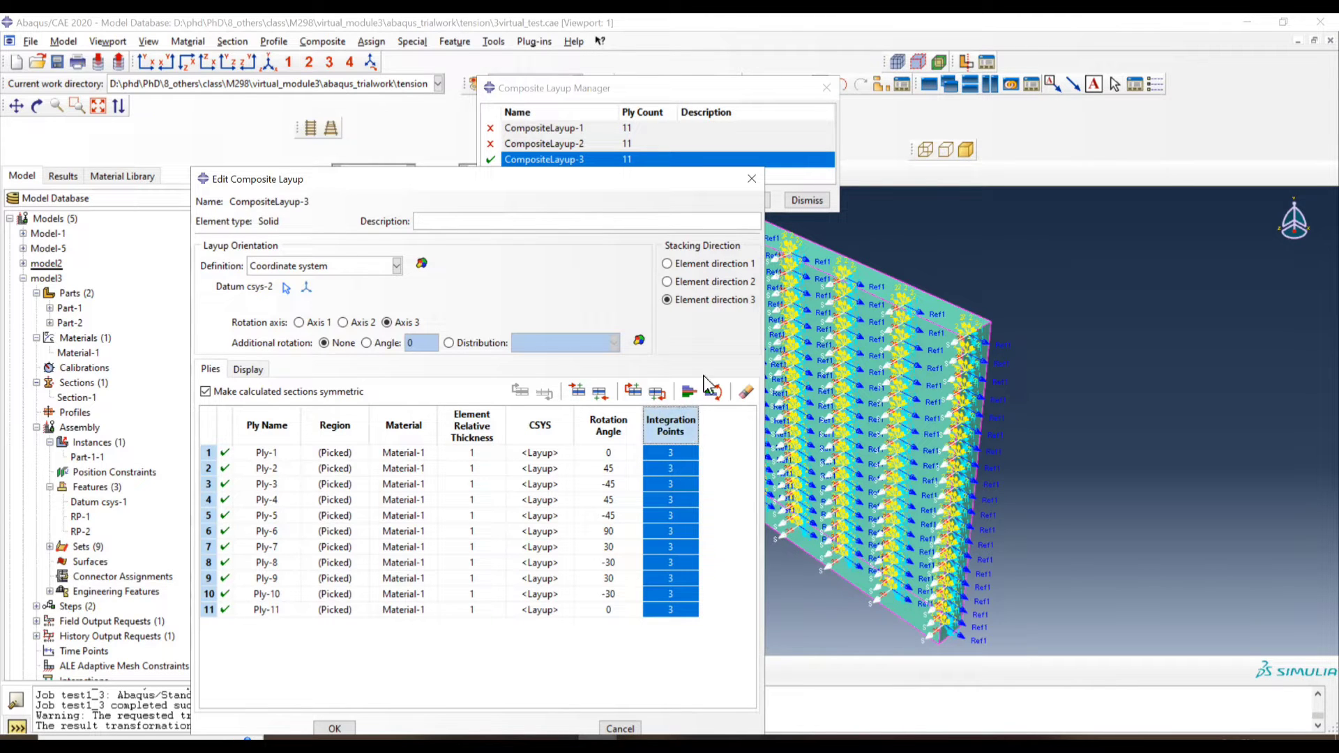
left_click(752, 179)
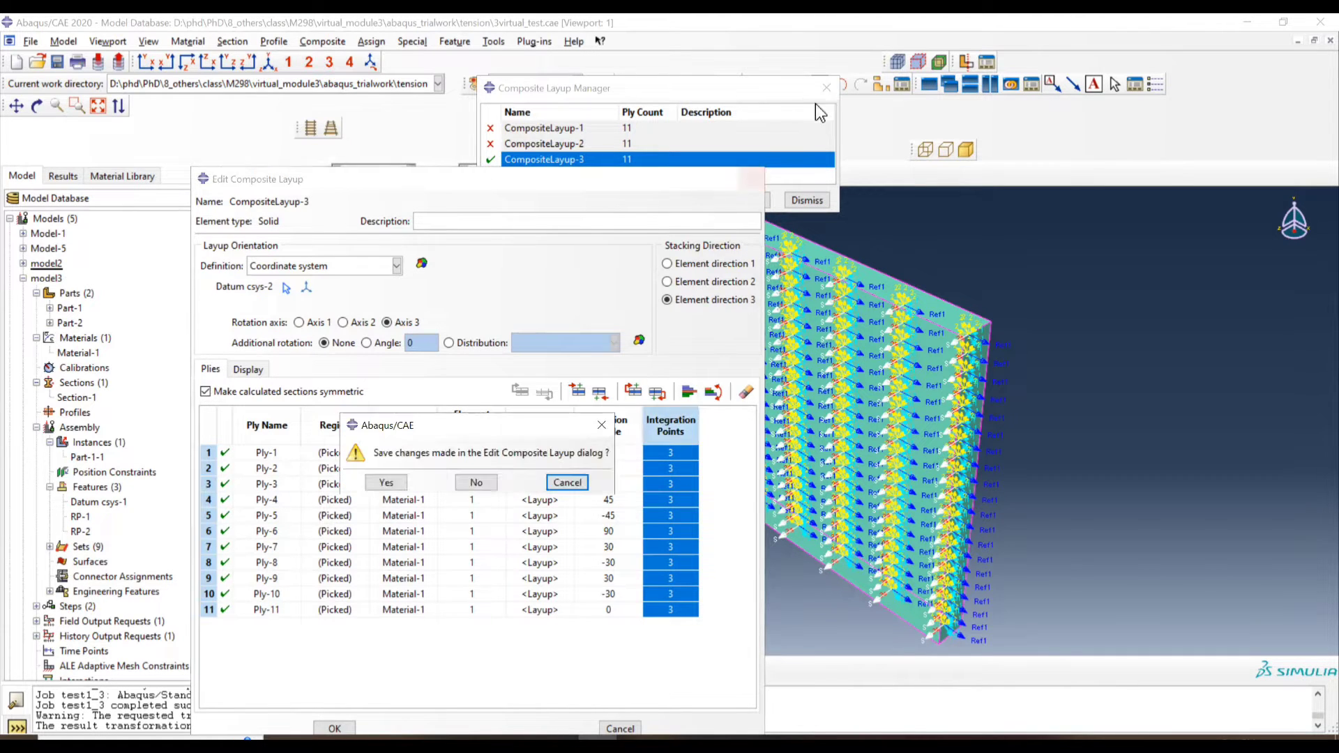
left_click(477, 483)
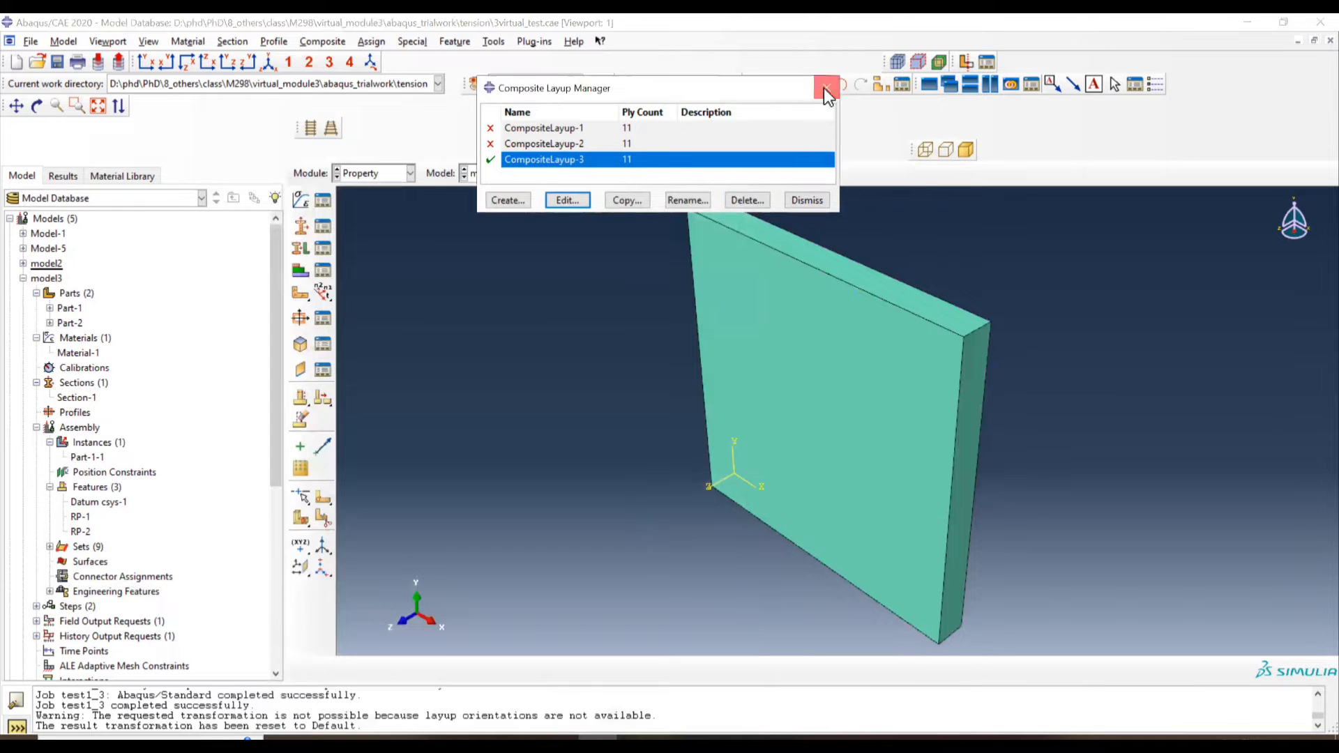
left_click(821, 90)
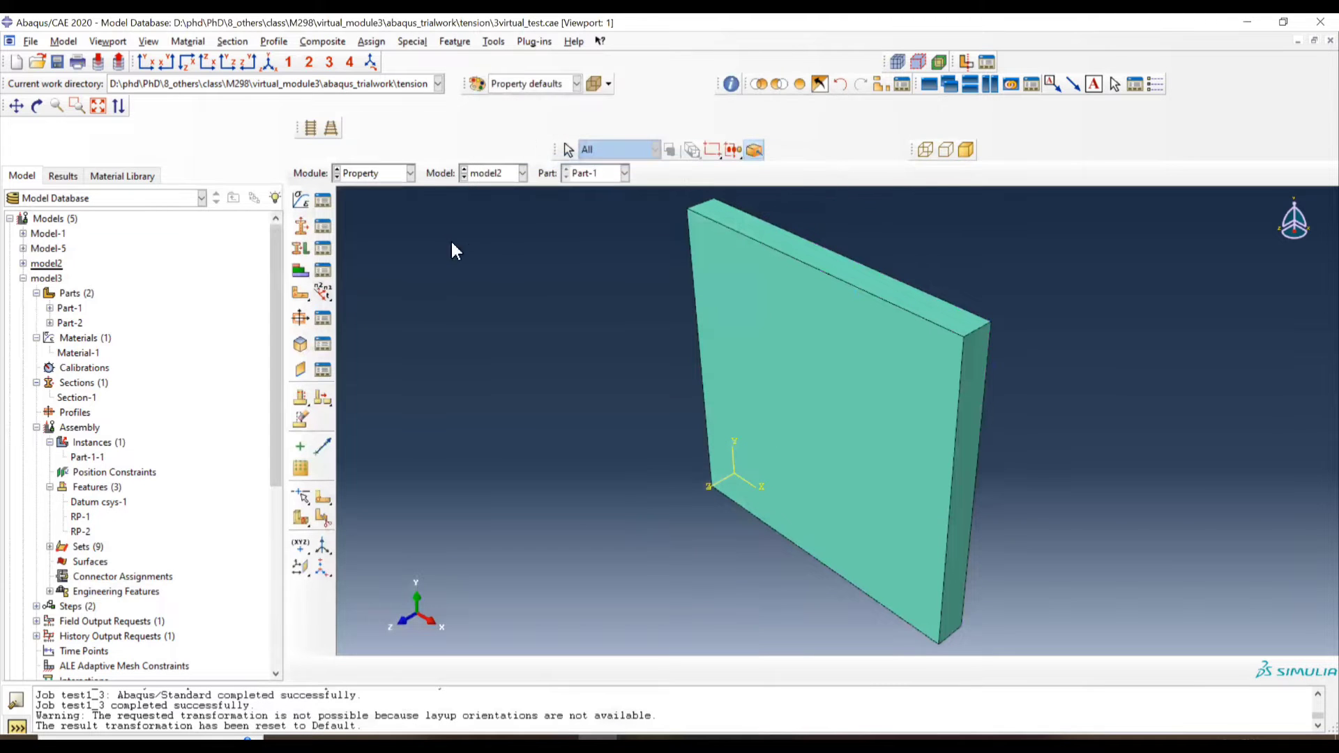
- Check the loading diagram on the presentation slide and inspect the displacement settings of boundary condition BC-4 in the Load module
left_click(519, 736)
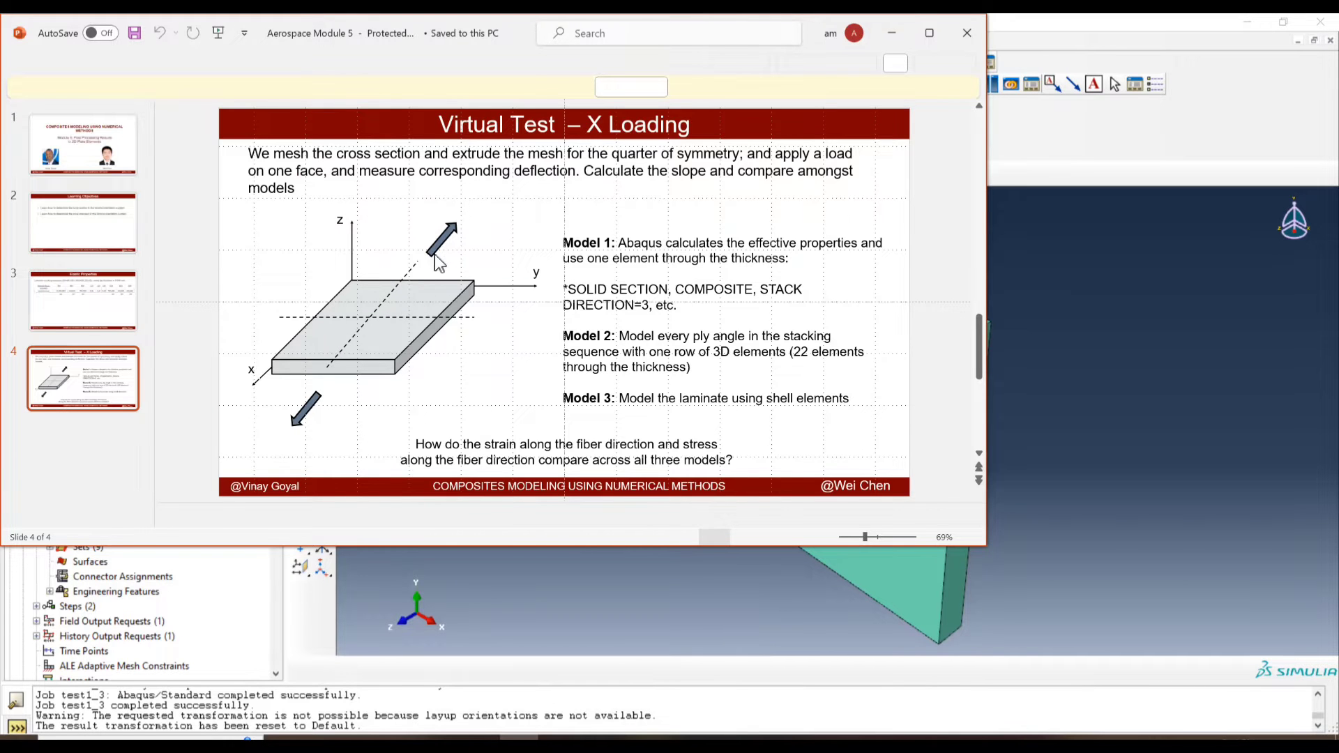
left_click(892, 33)
left_click(373, 173)
left_click(367, 268)
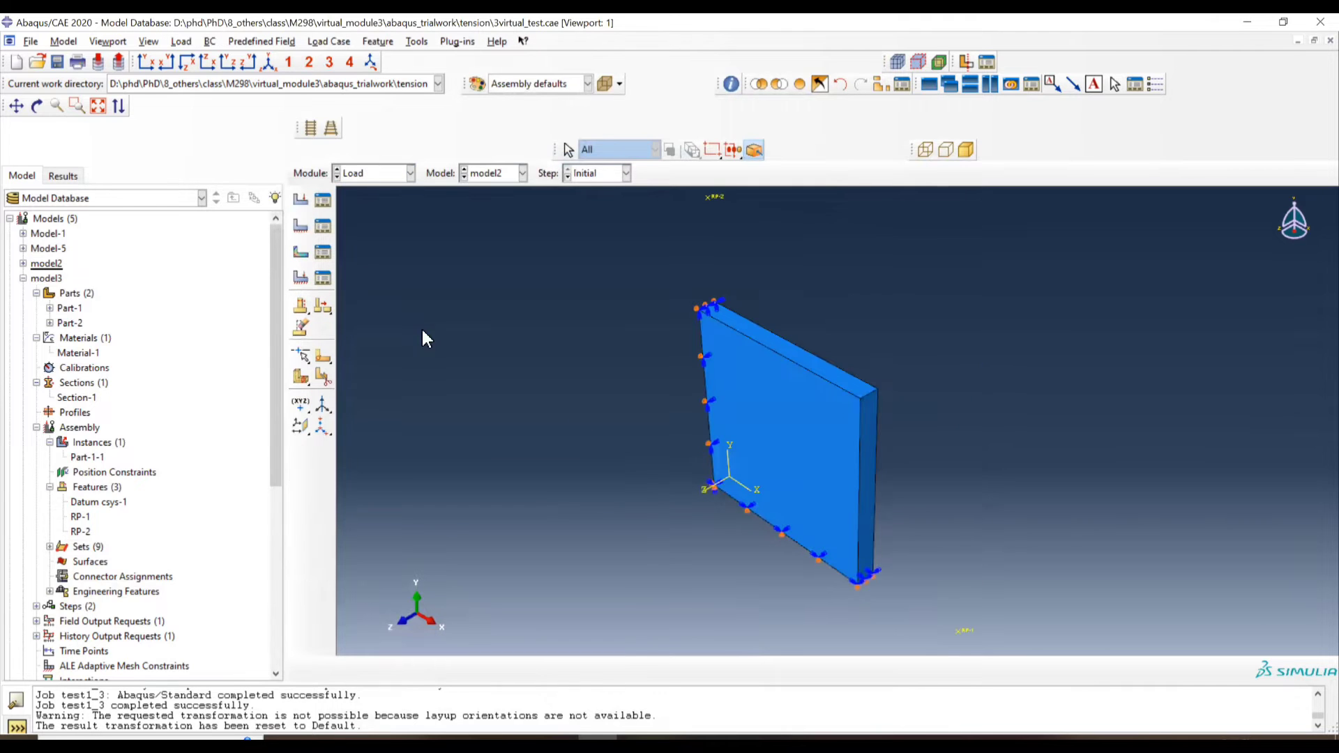
left_click(323, 227)
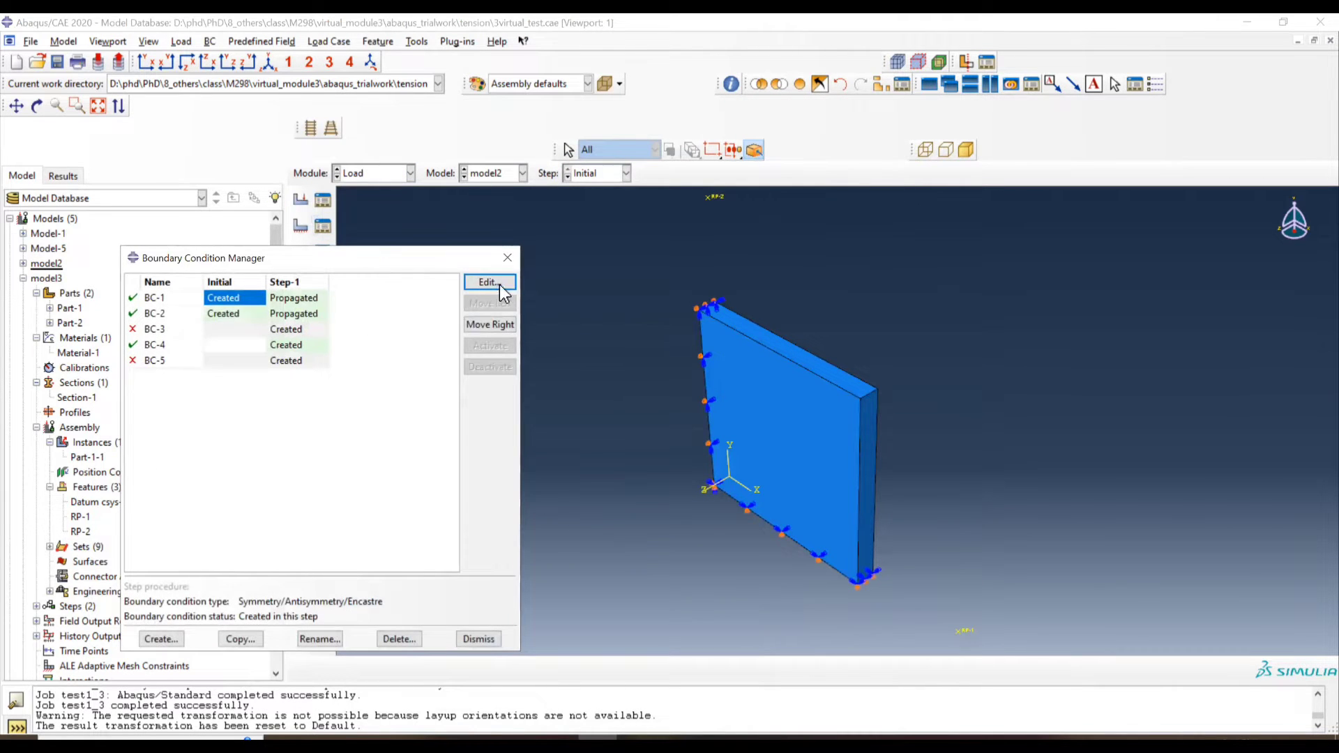
left_click(286, 345)
left_click(489, 282)
scroll(711, 238, "down", 1)
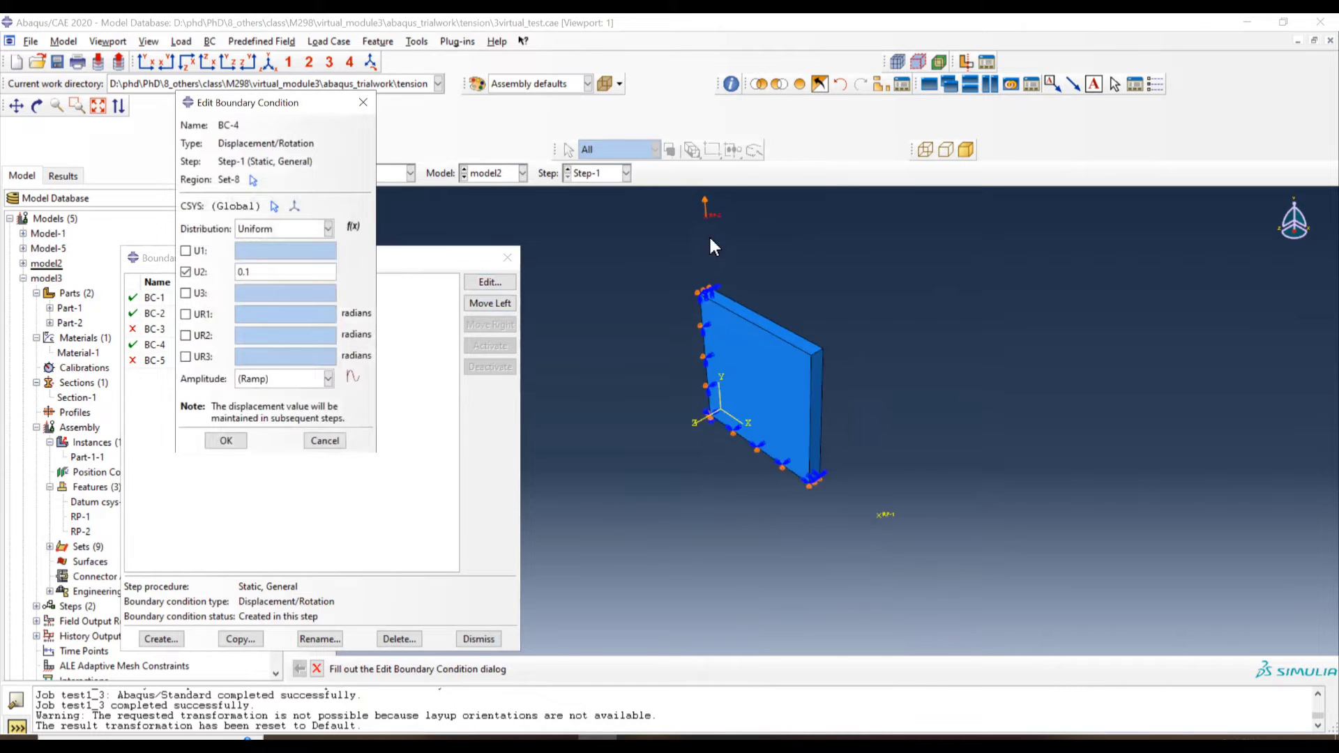
left_click(363, 101)
left_click(508, 257)
- Open the results of the completed job test1_2 from the Job module
left_click(377, 173)
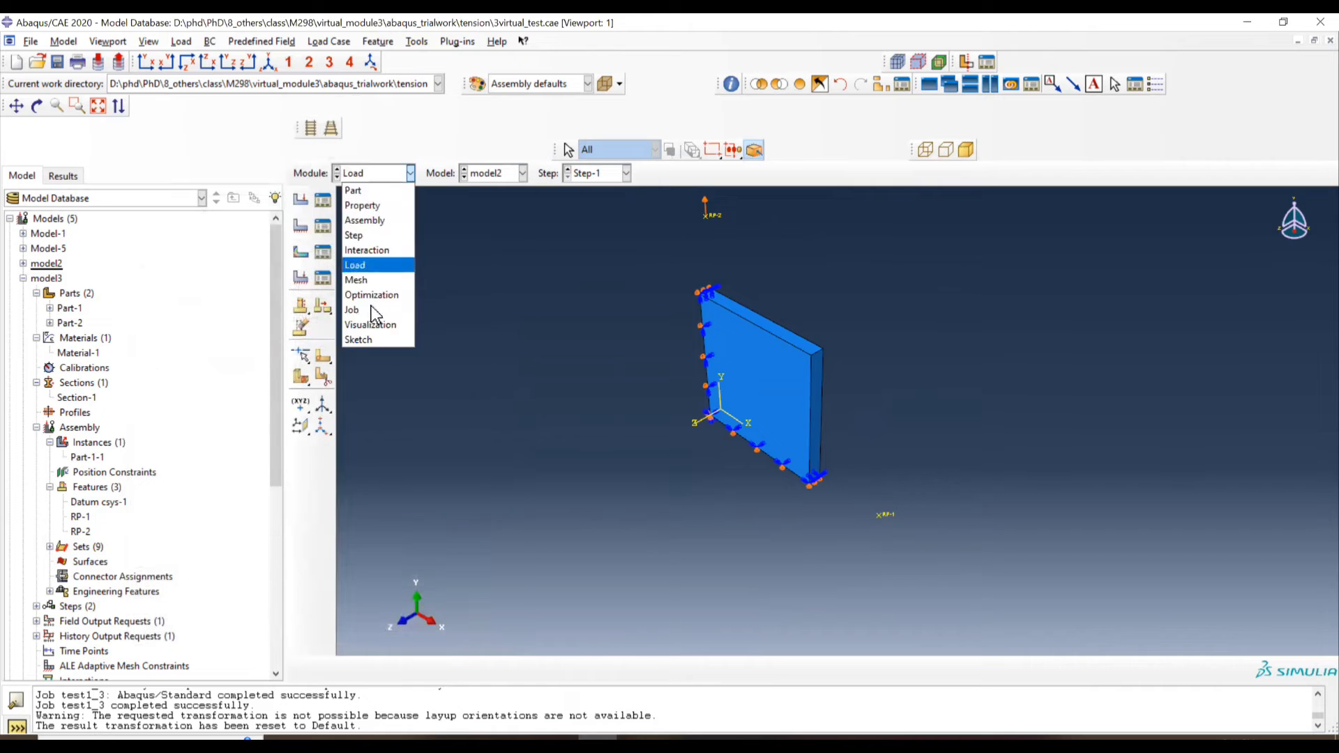
left_click(371, 308)
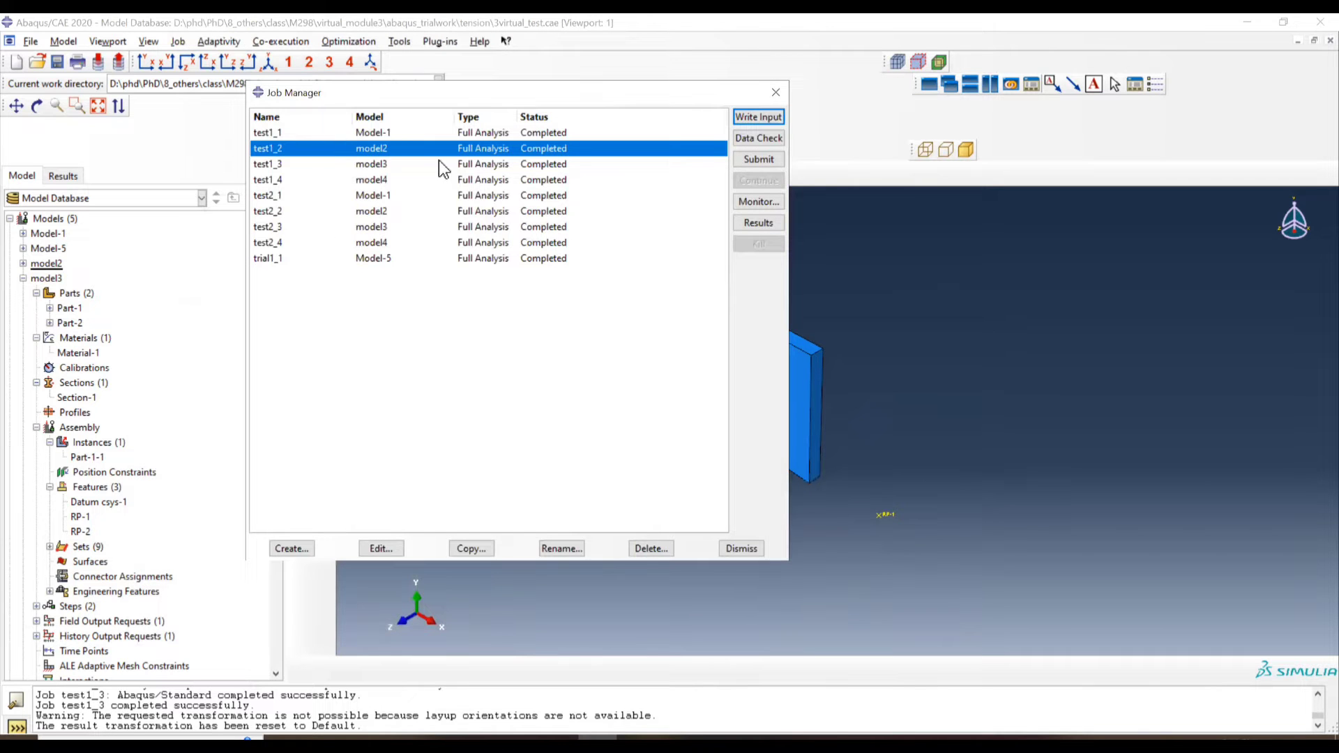
left_click(760, 223)
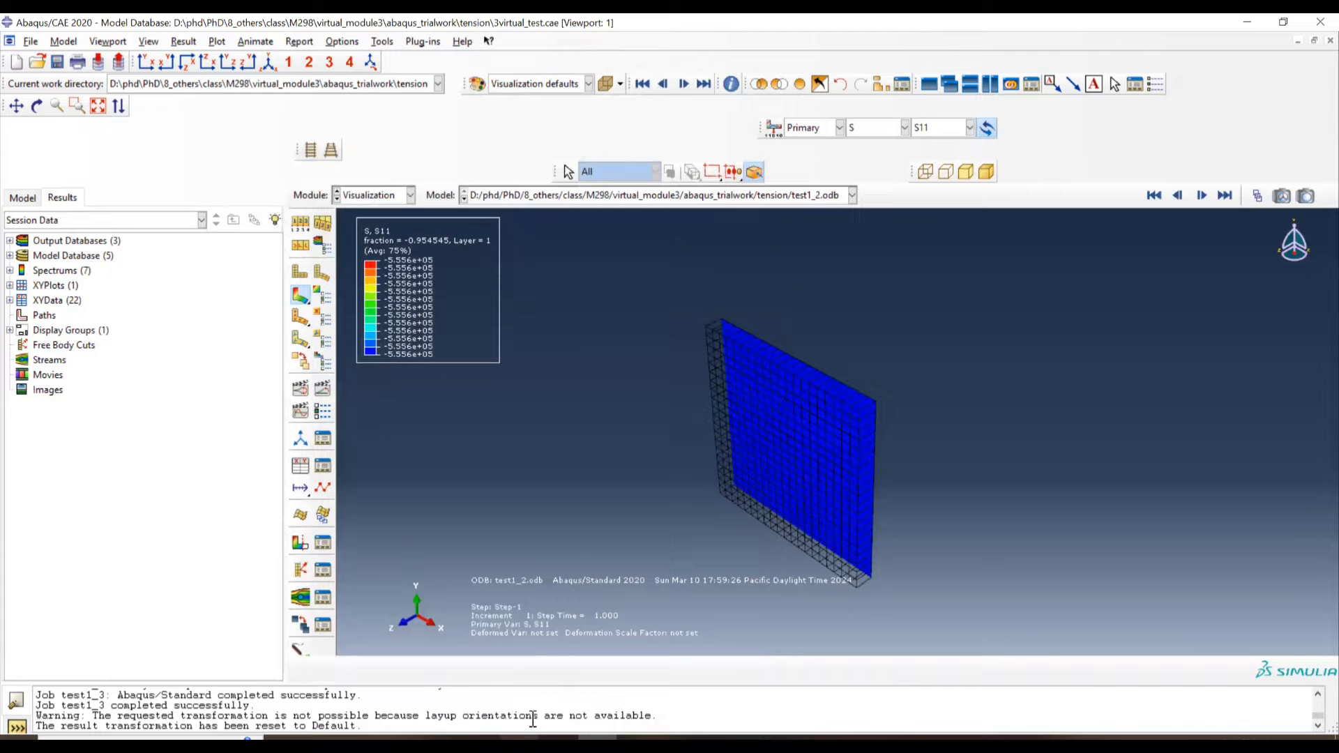
- Switch to Windows Settings, set the display scaling to 200%, and return to Abaqus/CAE
key("alt+Tab")
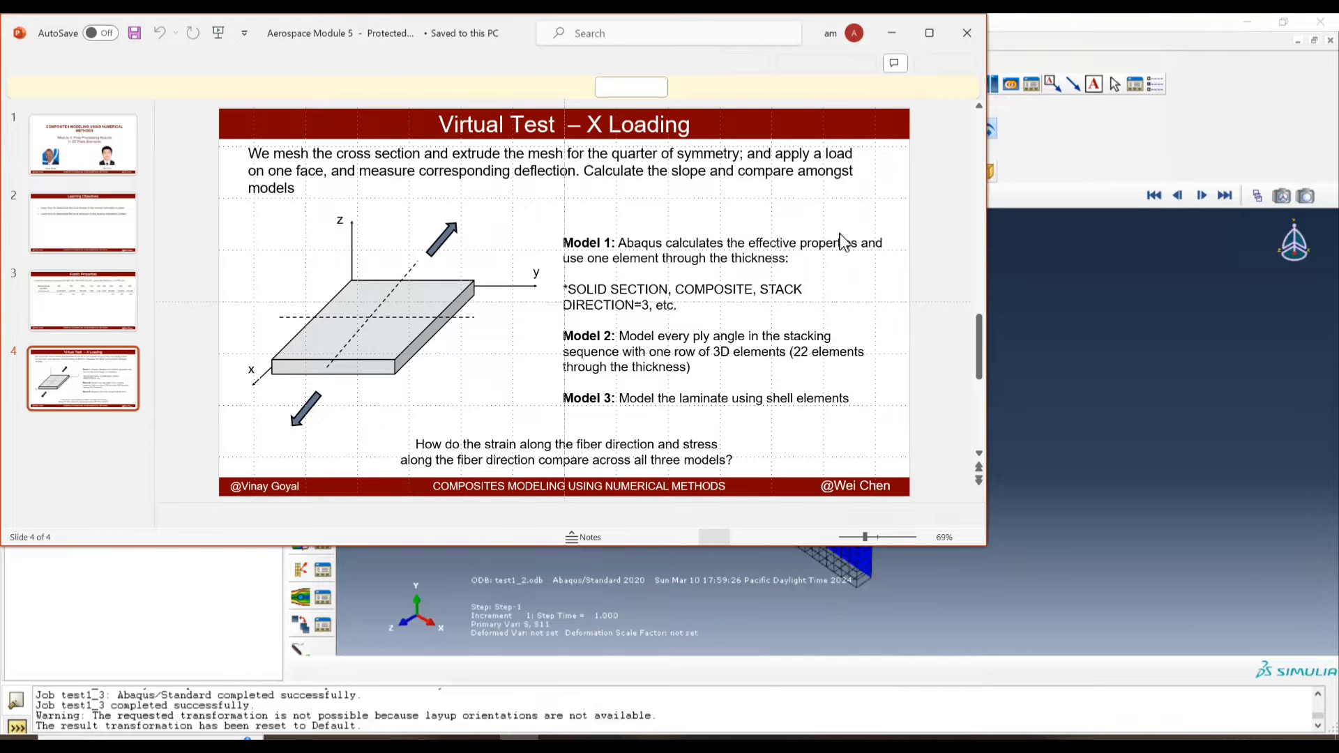
left_click(893, 32)
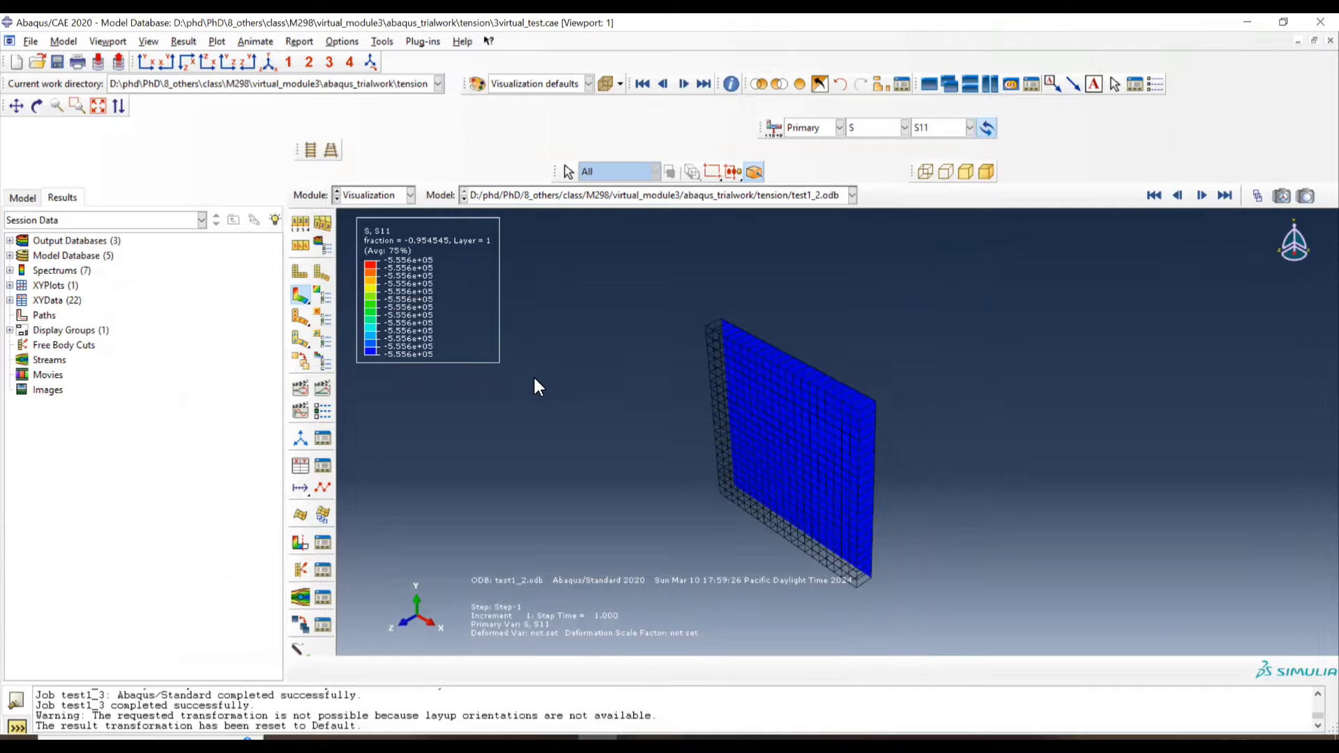
left_click(474, 736)
left_click(349, 456)
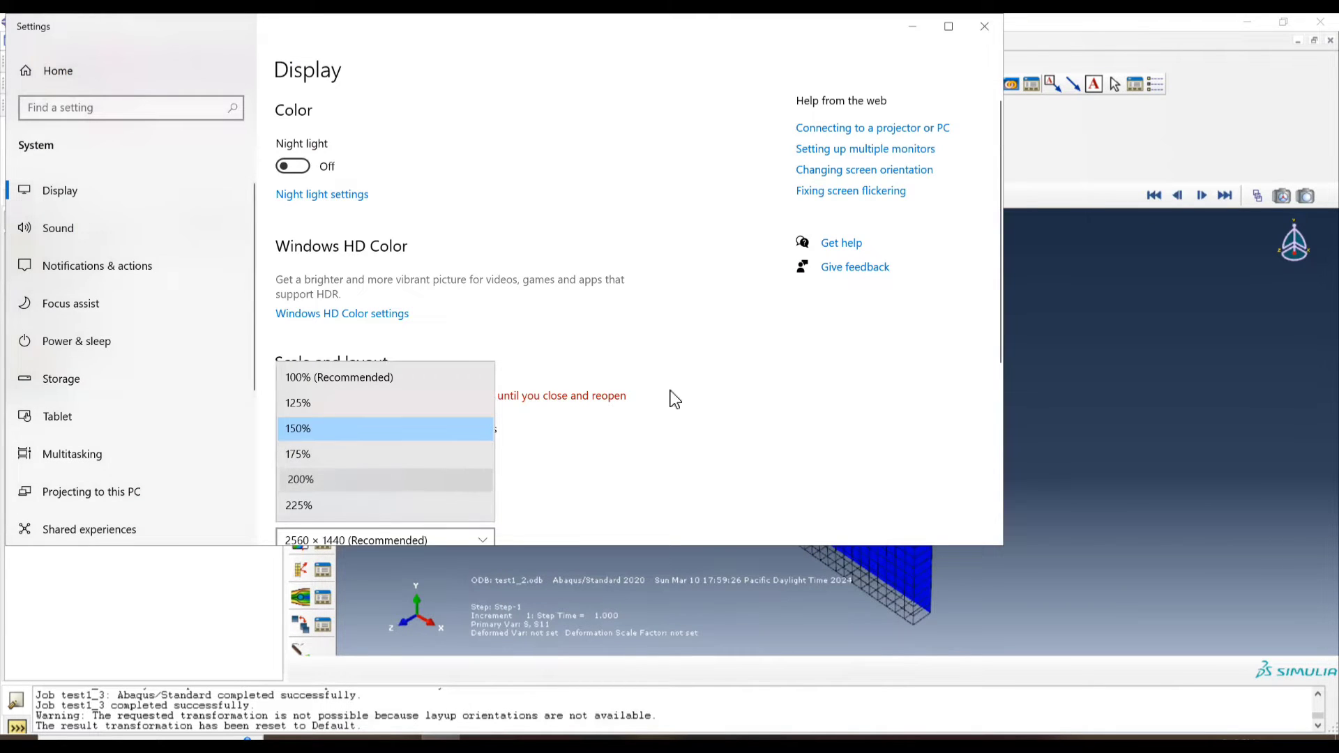
left_click(300, 479)
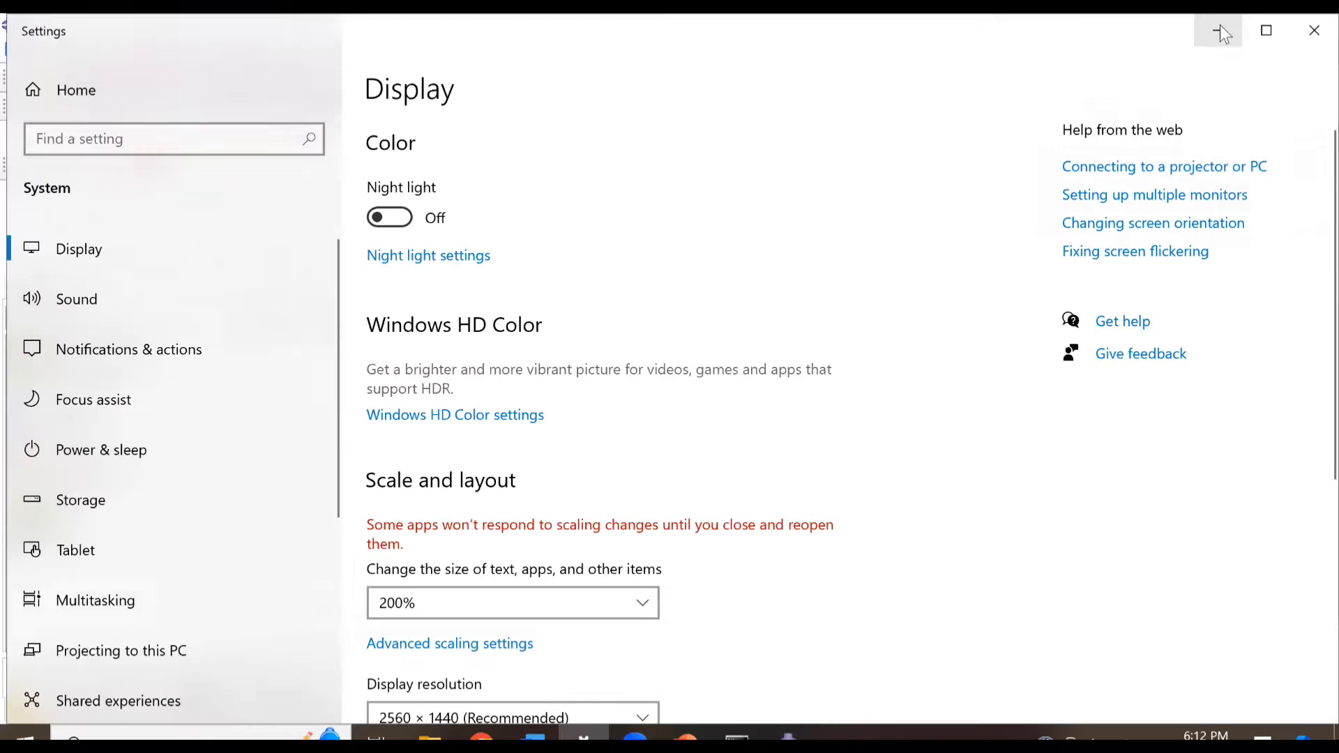
left_click(1216, 24)
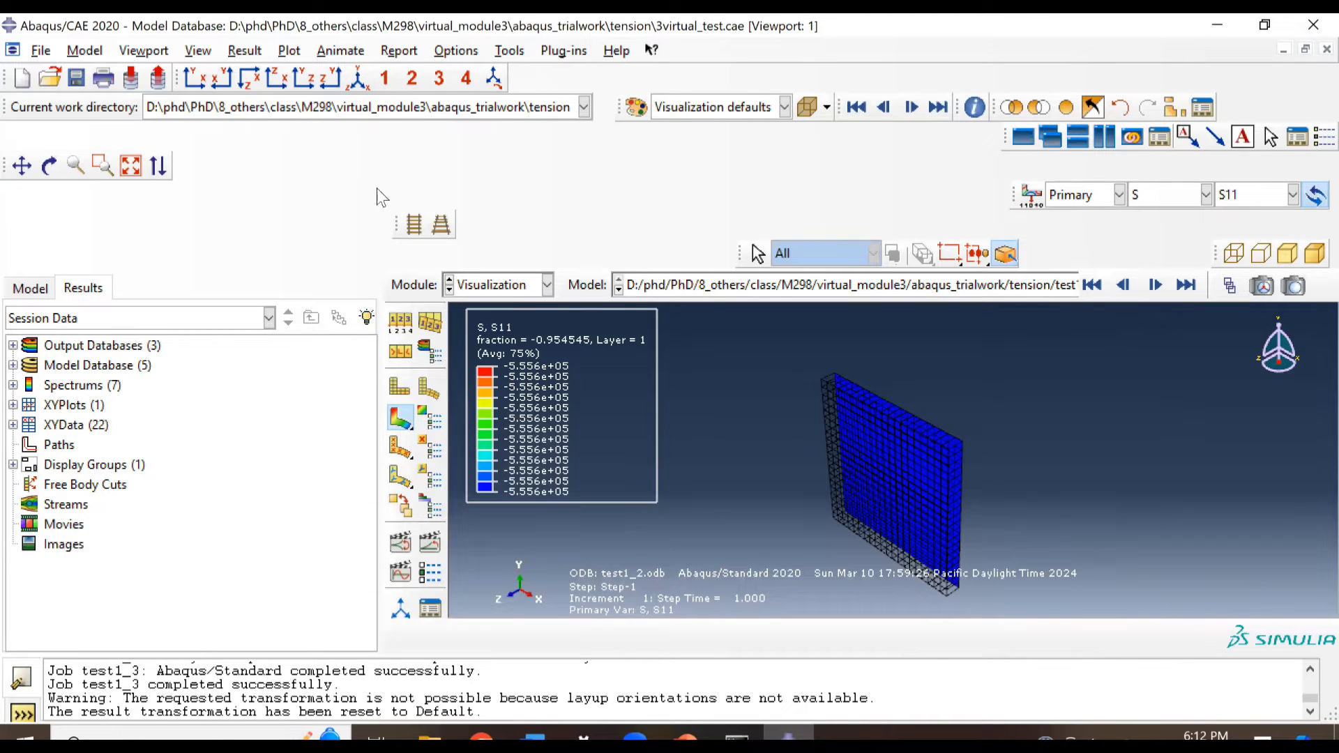
- Examine the Layup-orientation transform type in the result options and close them without applying it
left_click(244, 52)
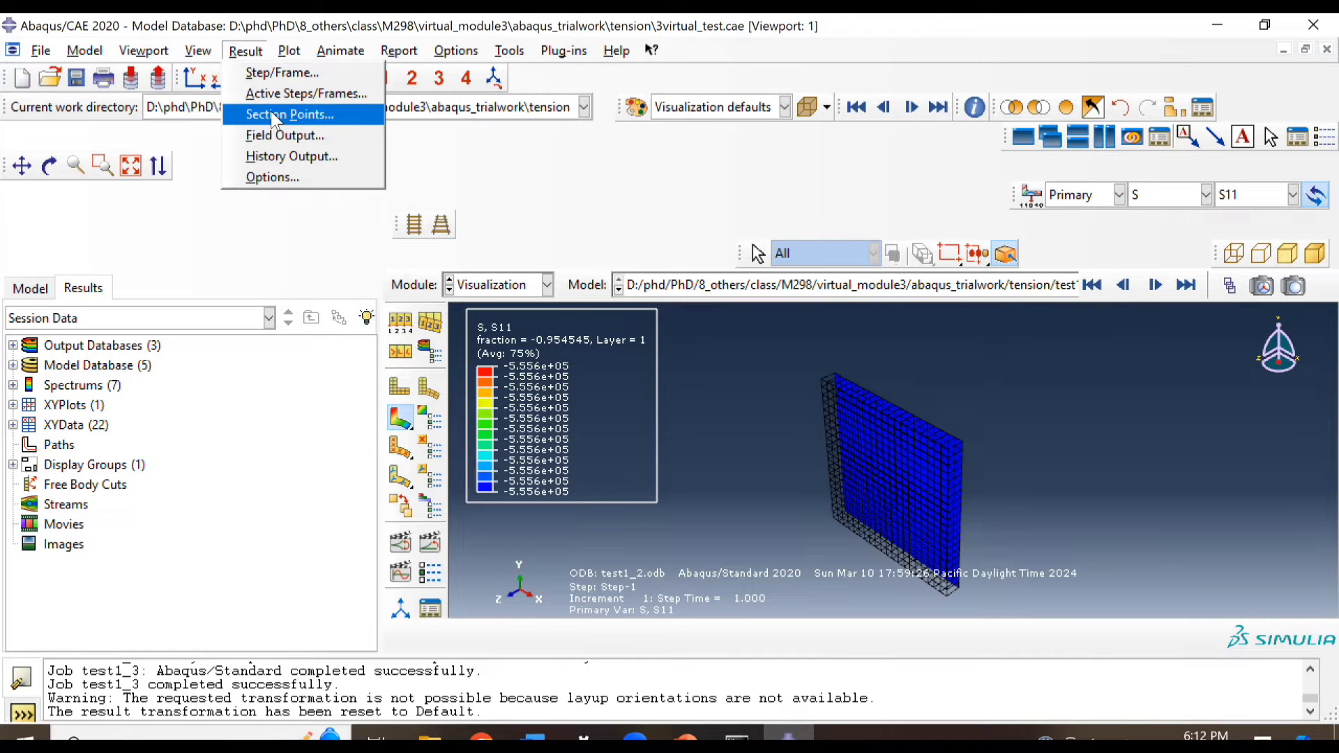
left_click(289, 177)
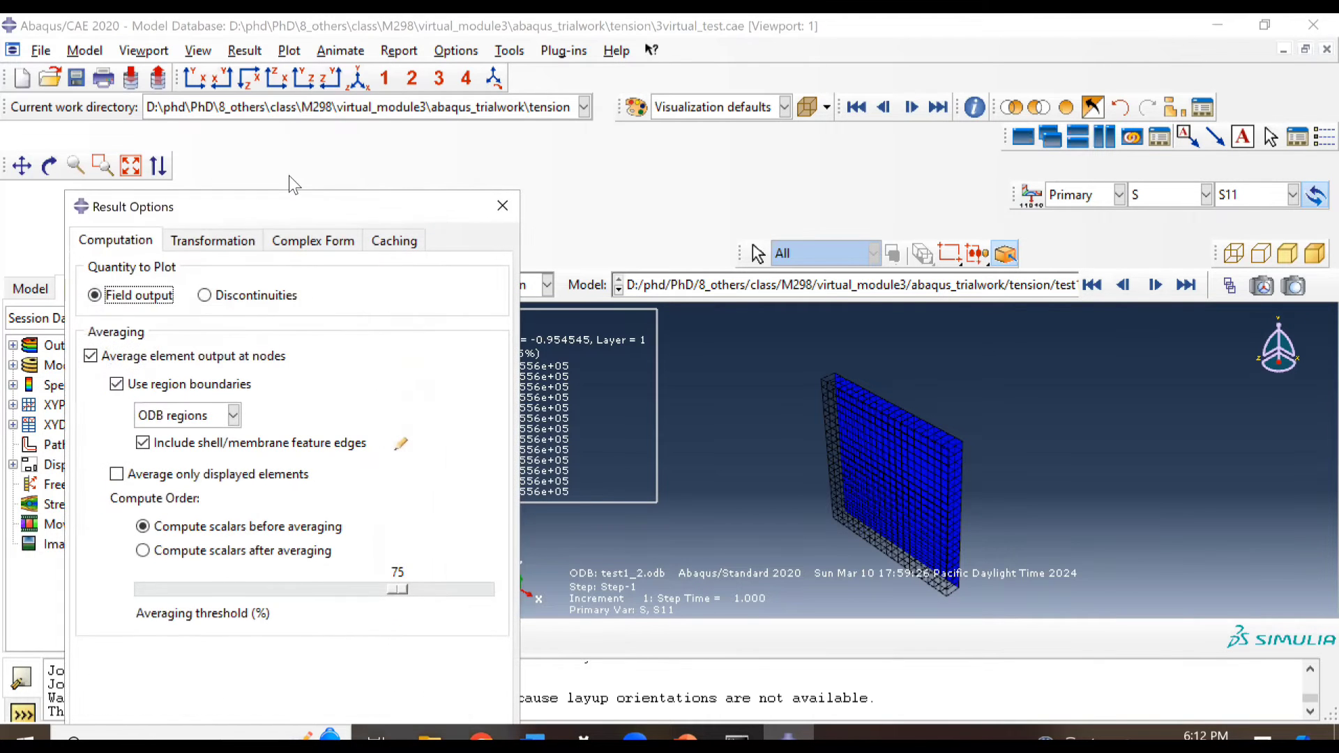
left_click(205, 237)
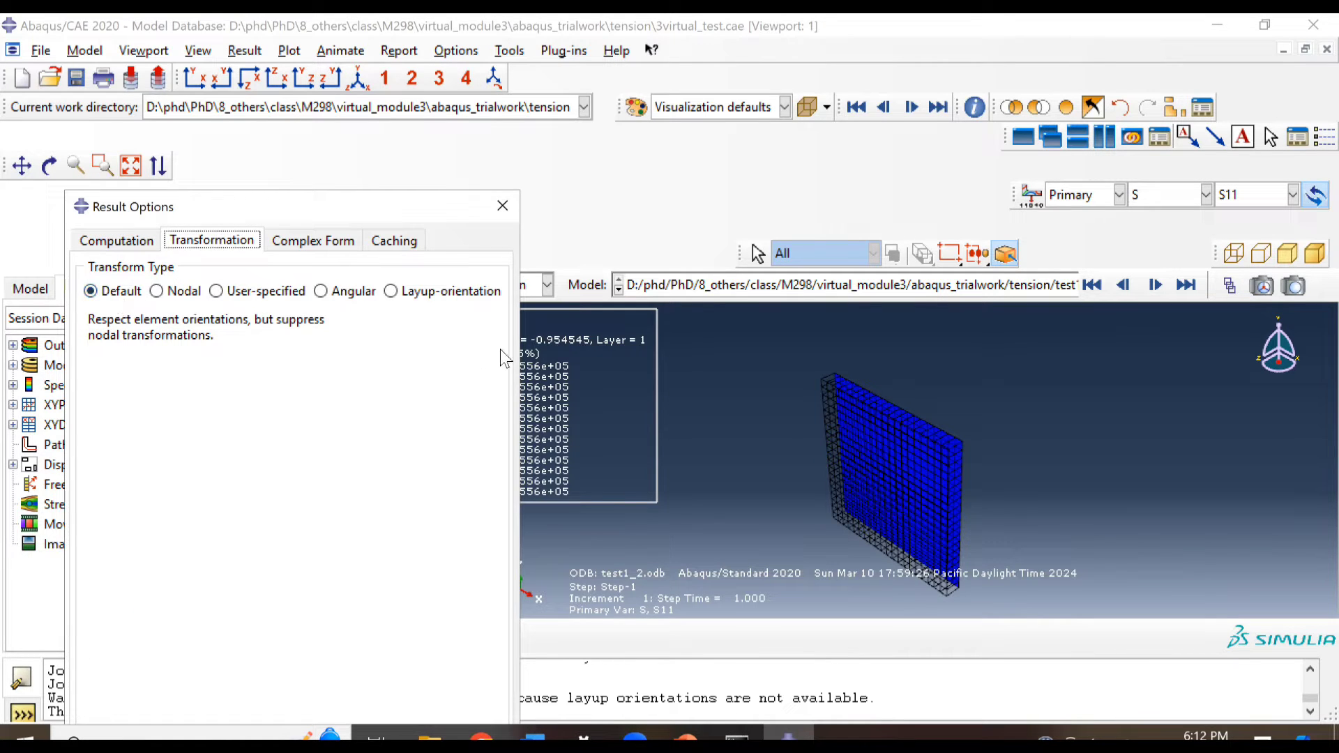
left_click(460, 293)
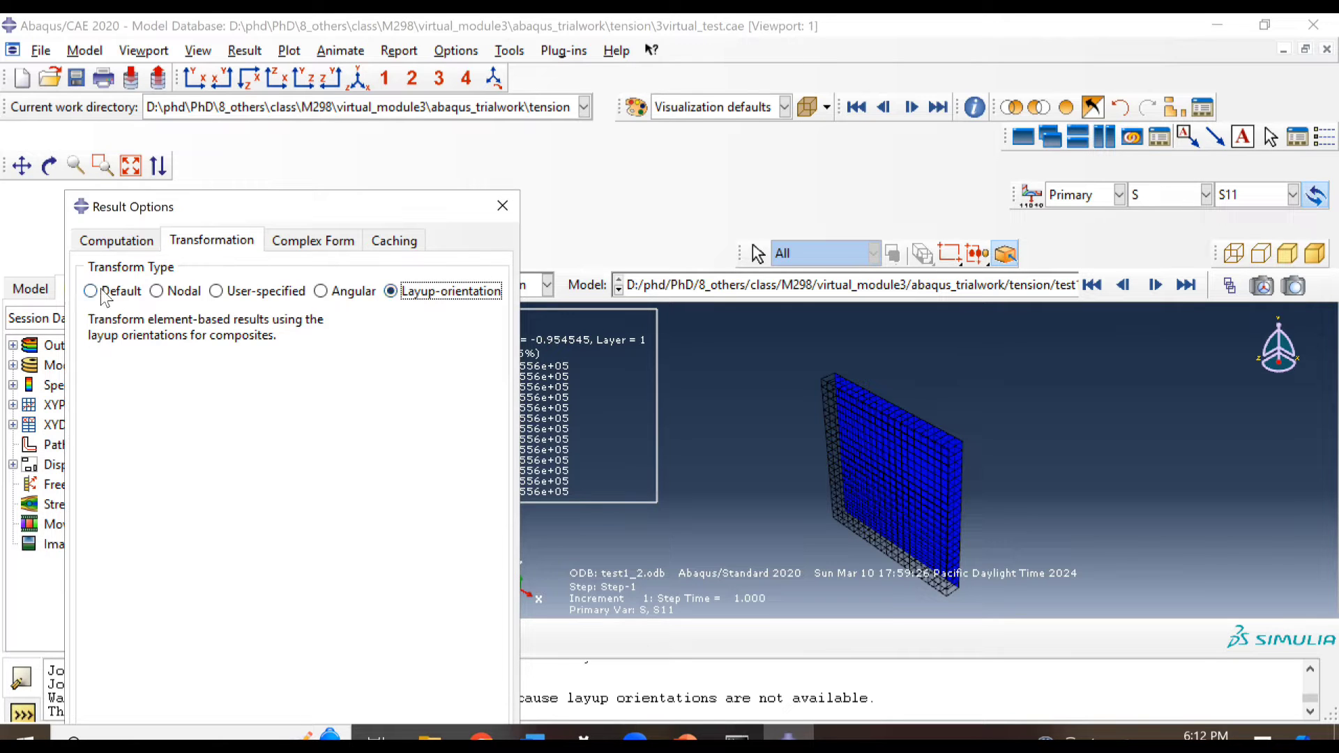
left_click(502, 206)
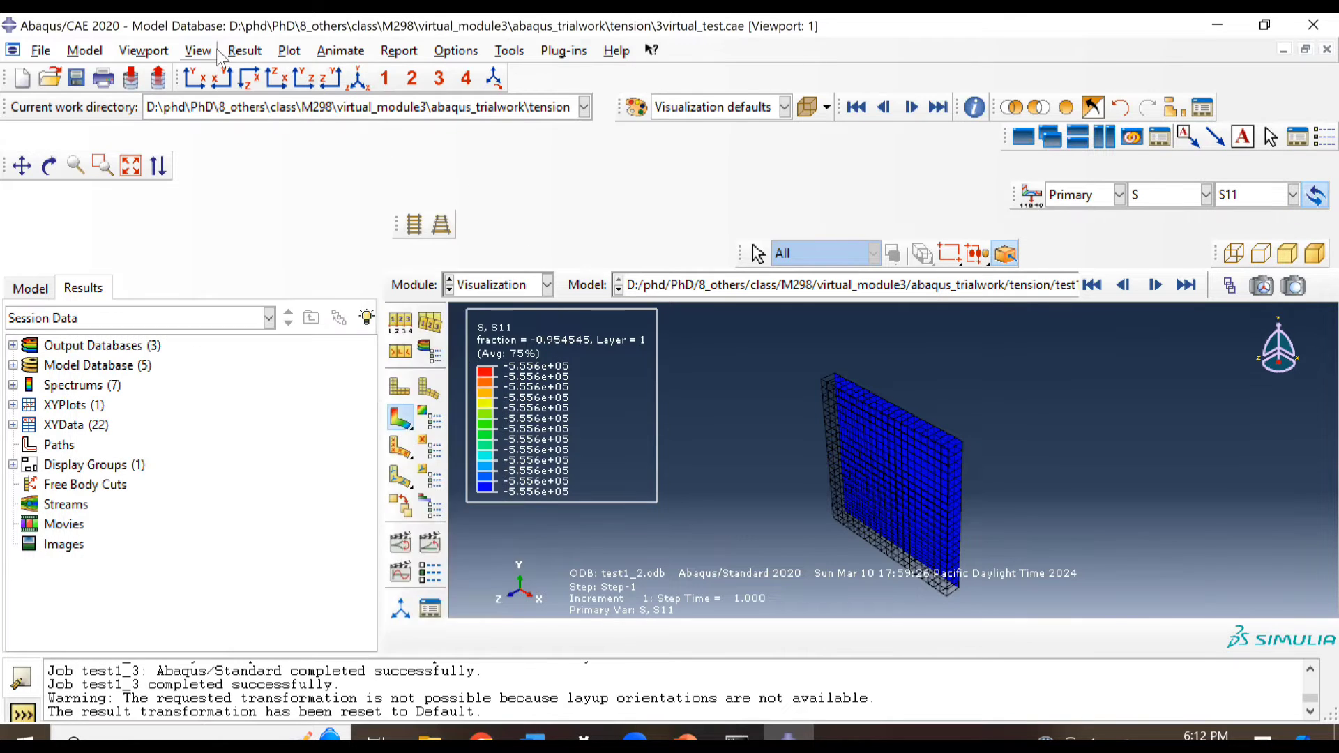
- Set the section point selection method to Plies and display the S11 stress for PLY-1 at its middle section point
left_click(245, 51)
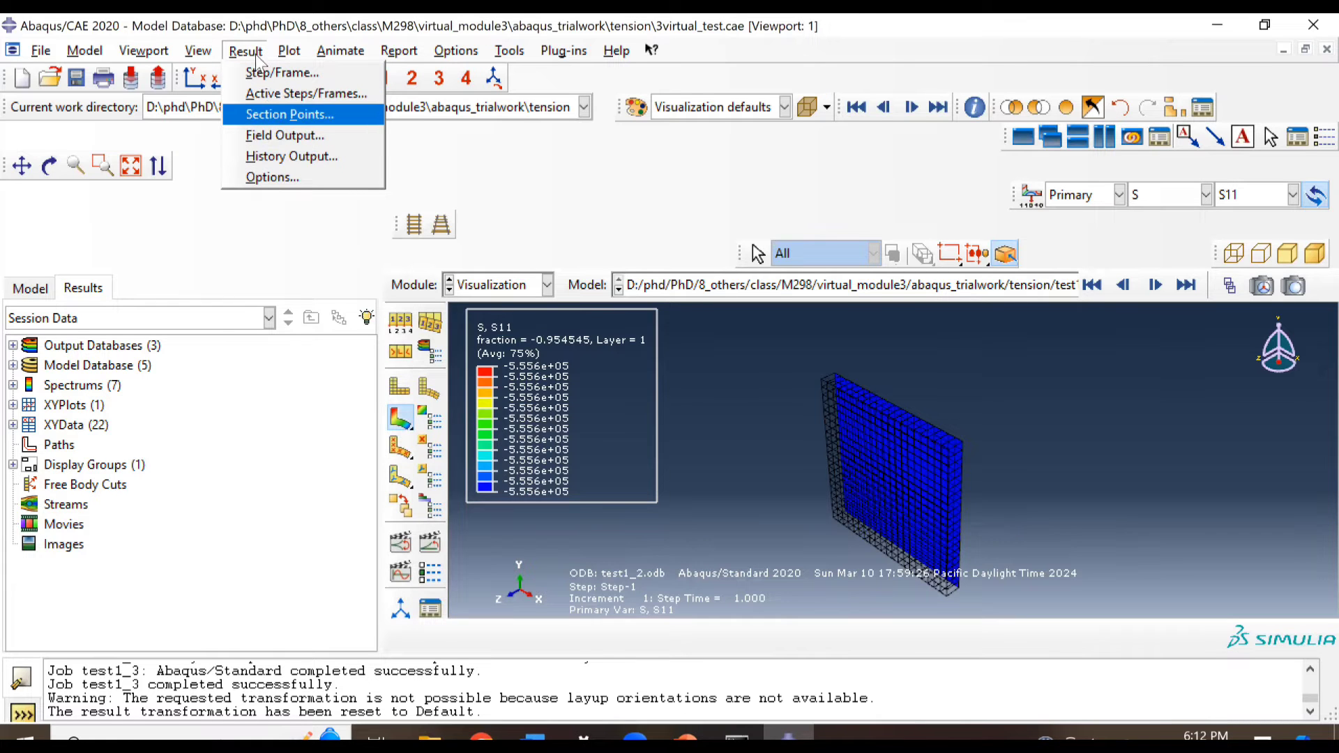
left_click(265, 116)
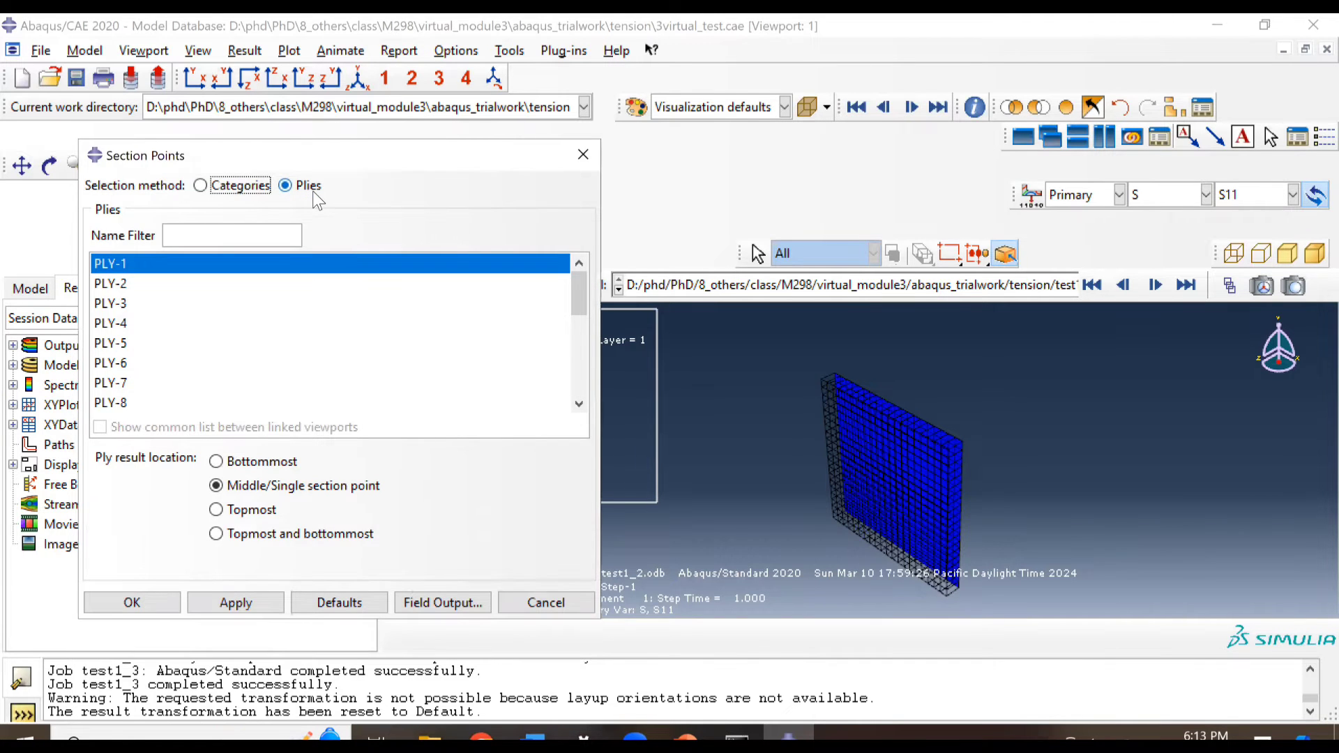
left_click(1261, 196)
left_click(1211, 161)
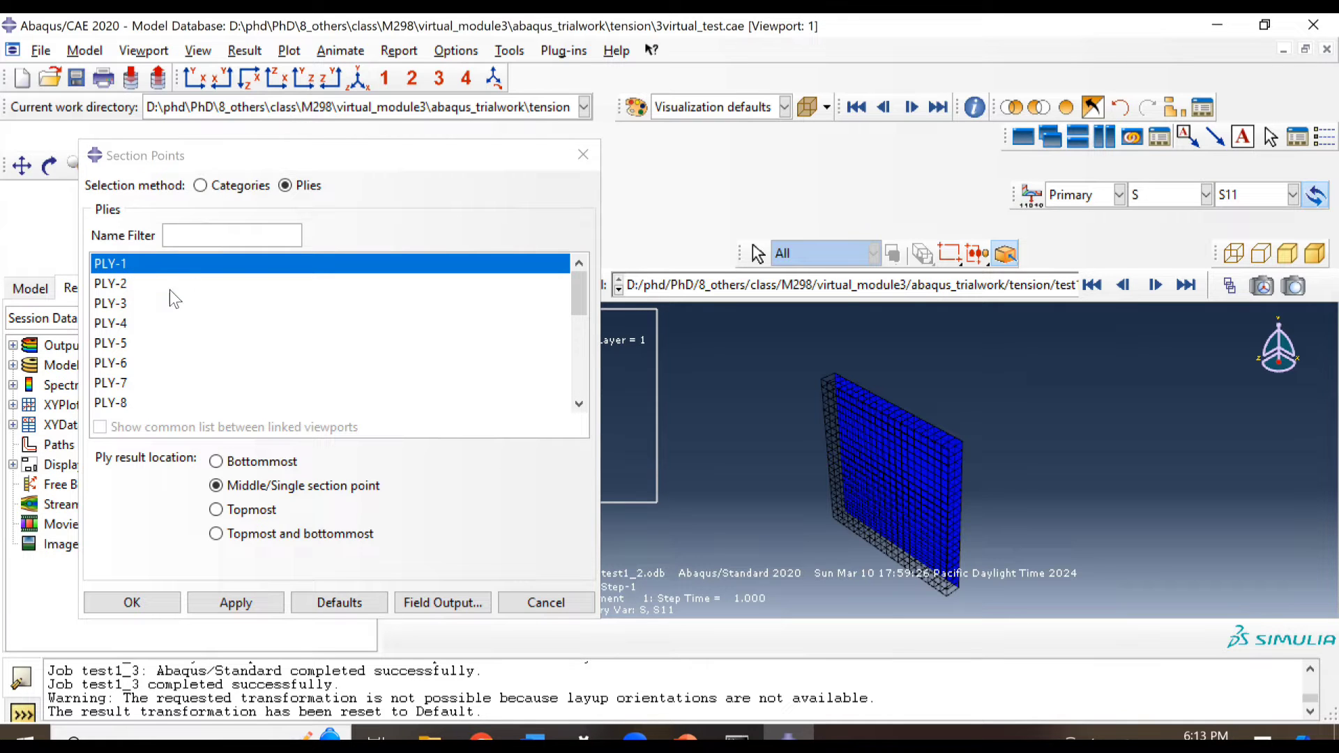
left_click(235, 604)
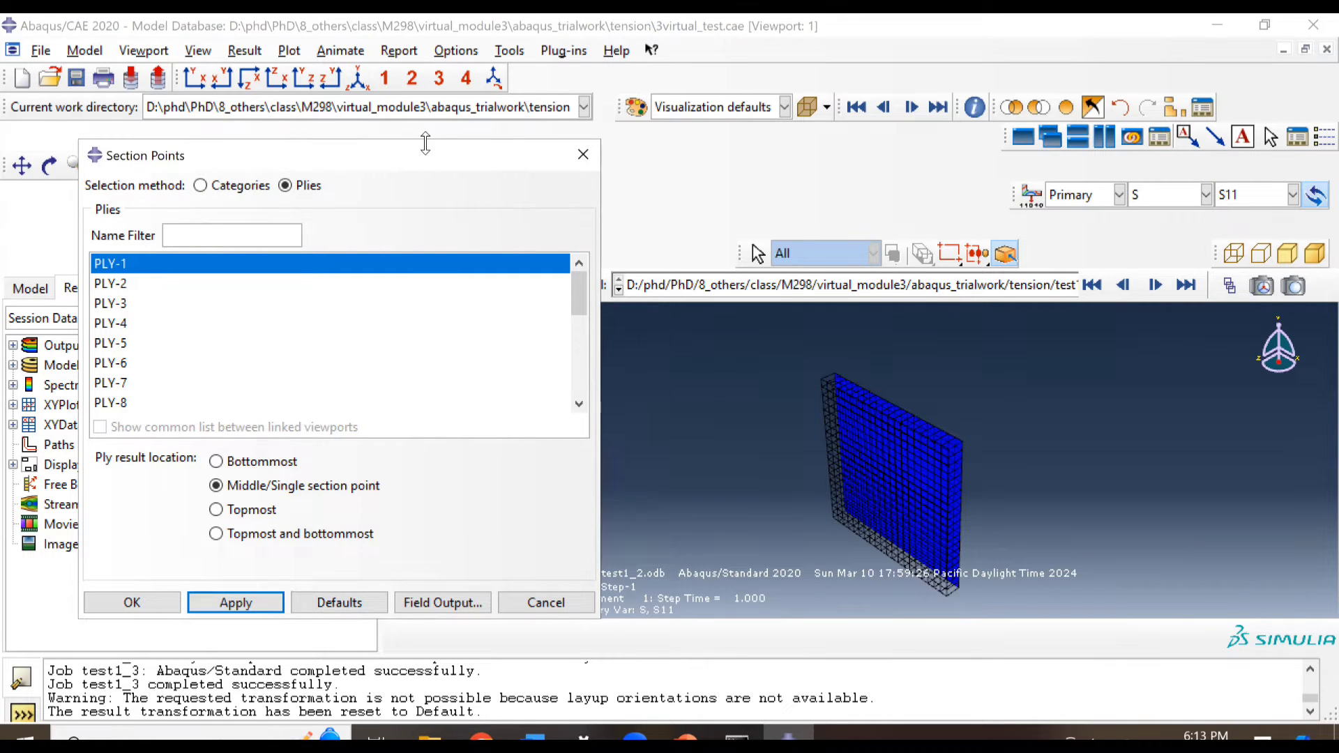
left_click_drag(410, 156, 994, 185)
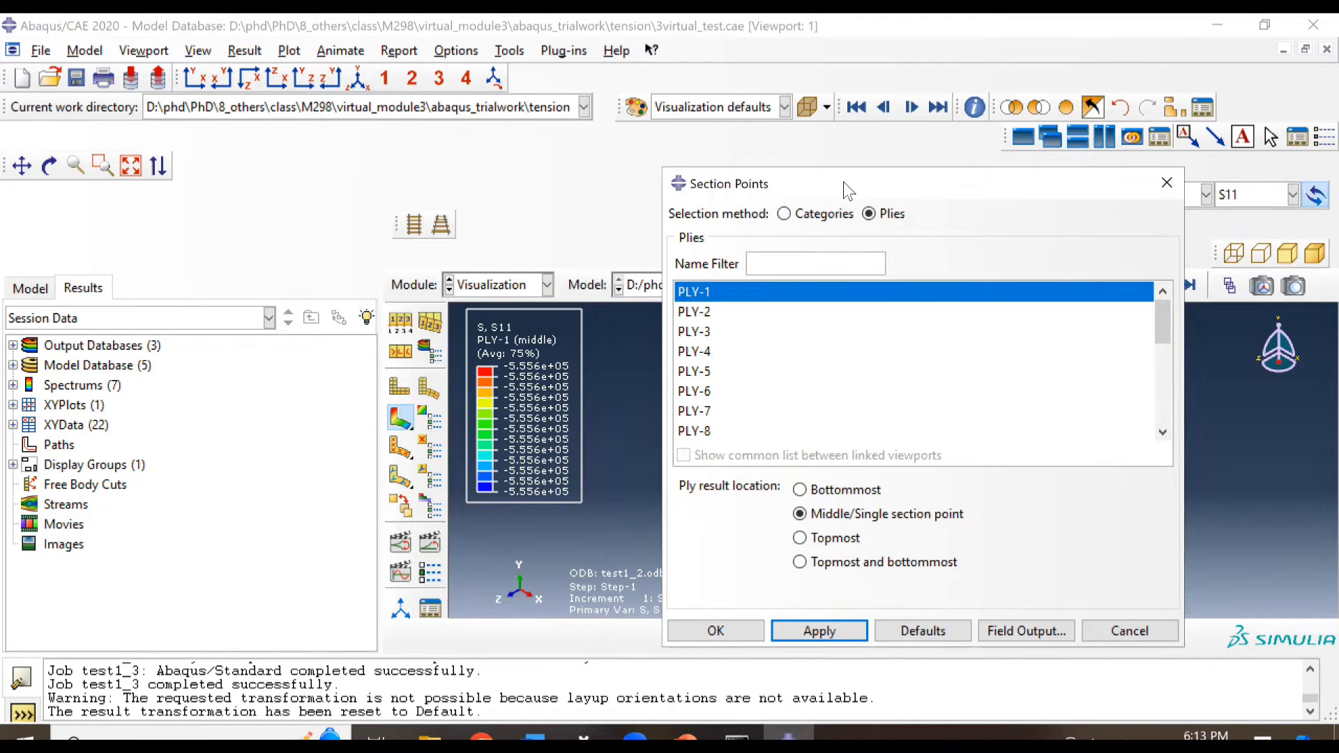
left_click_drag(843, 182, 167, 115)
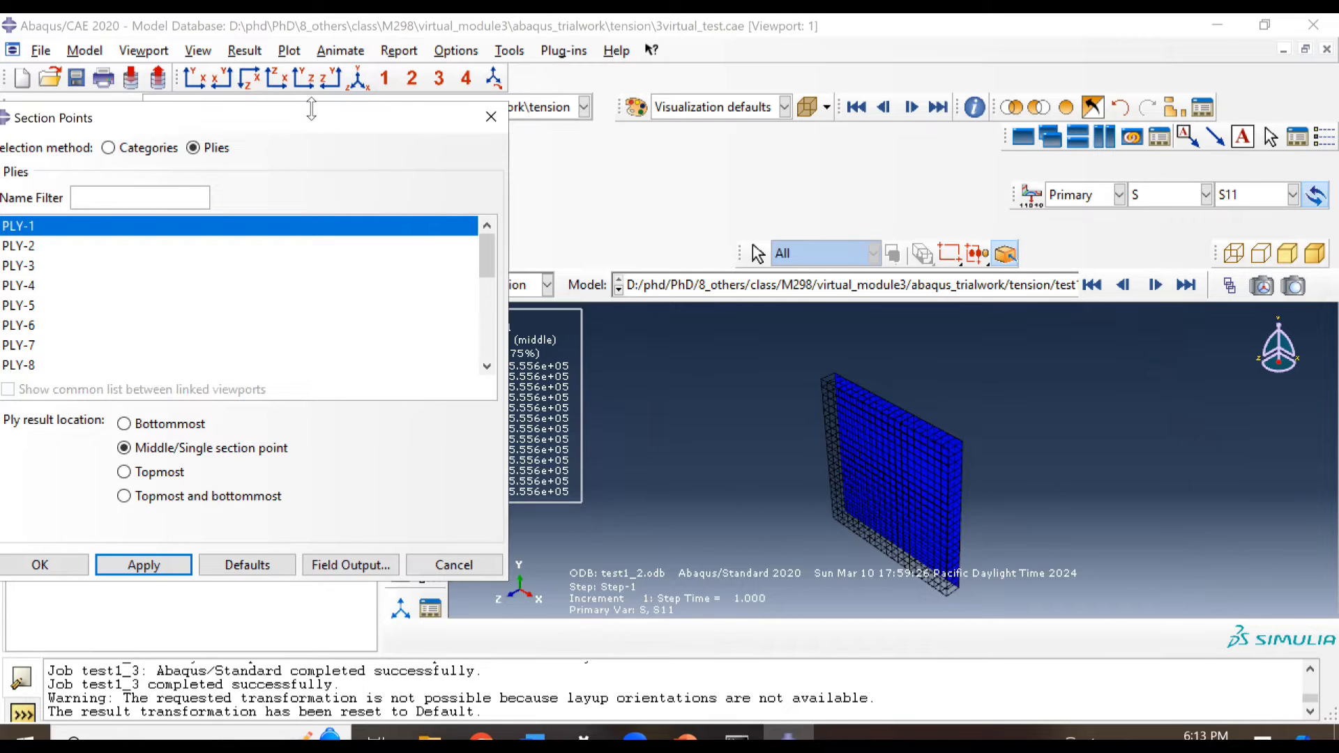
- Display the S11 stress at the middle section point of PLY-2
left_click_drag(312, 109, 311, 88)
left_click(44, 224)
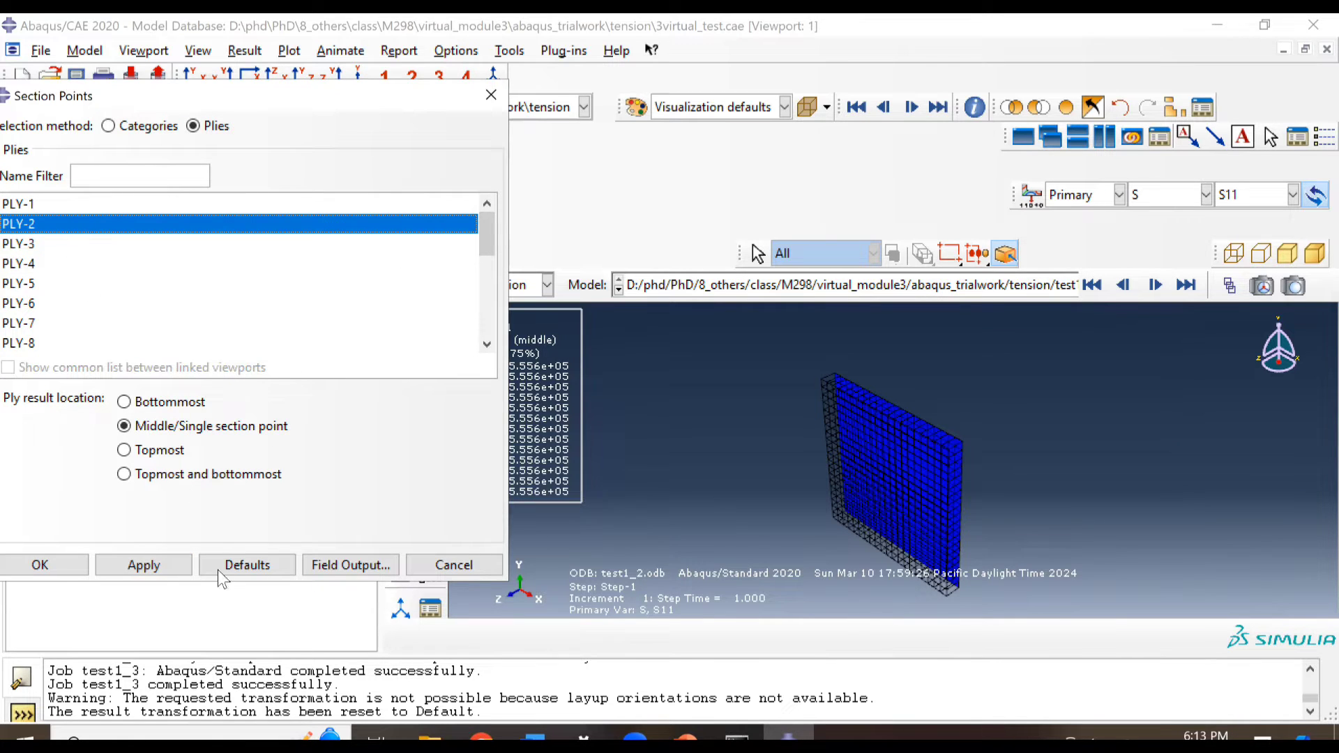
left_click(146, 566)
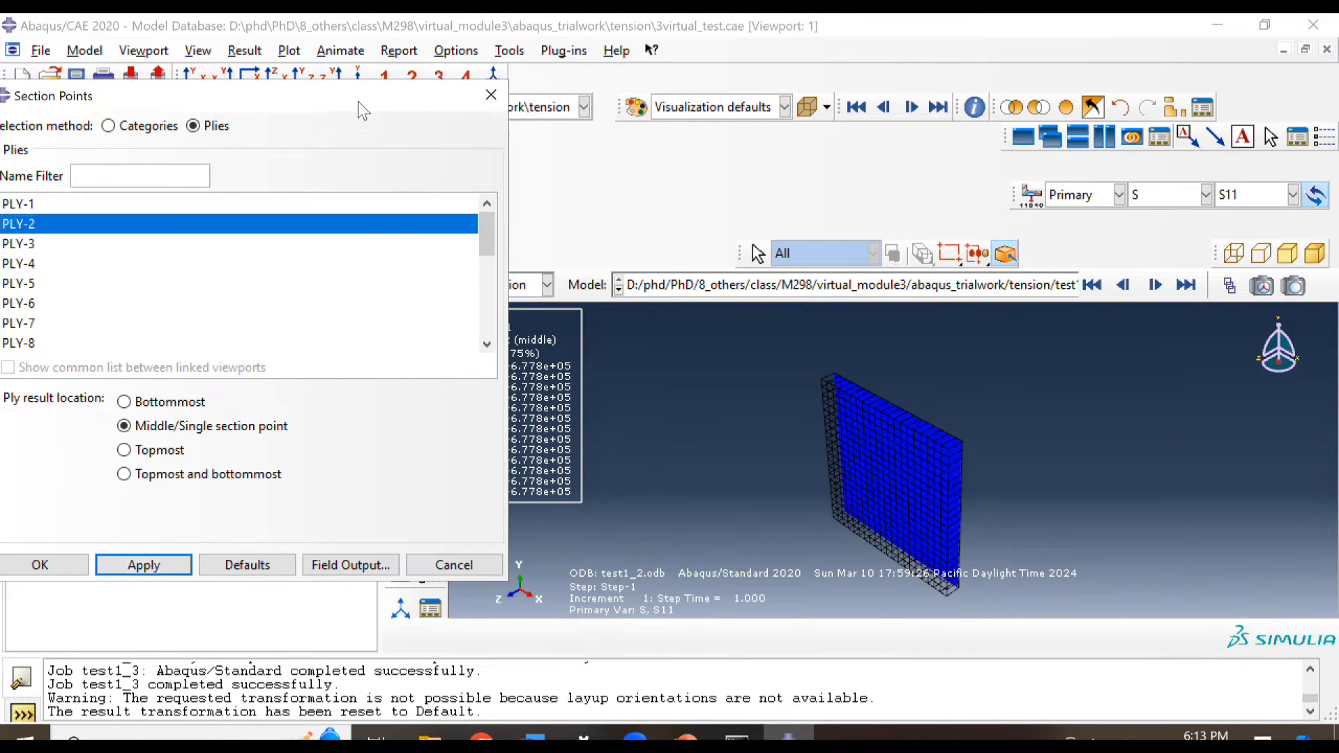
left_click_drag(347, 100, 362, 104)
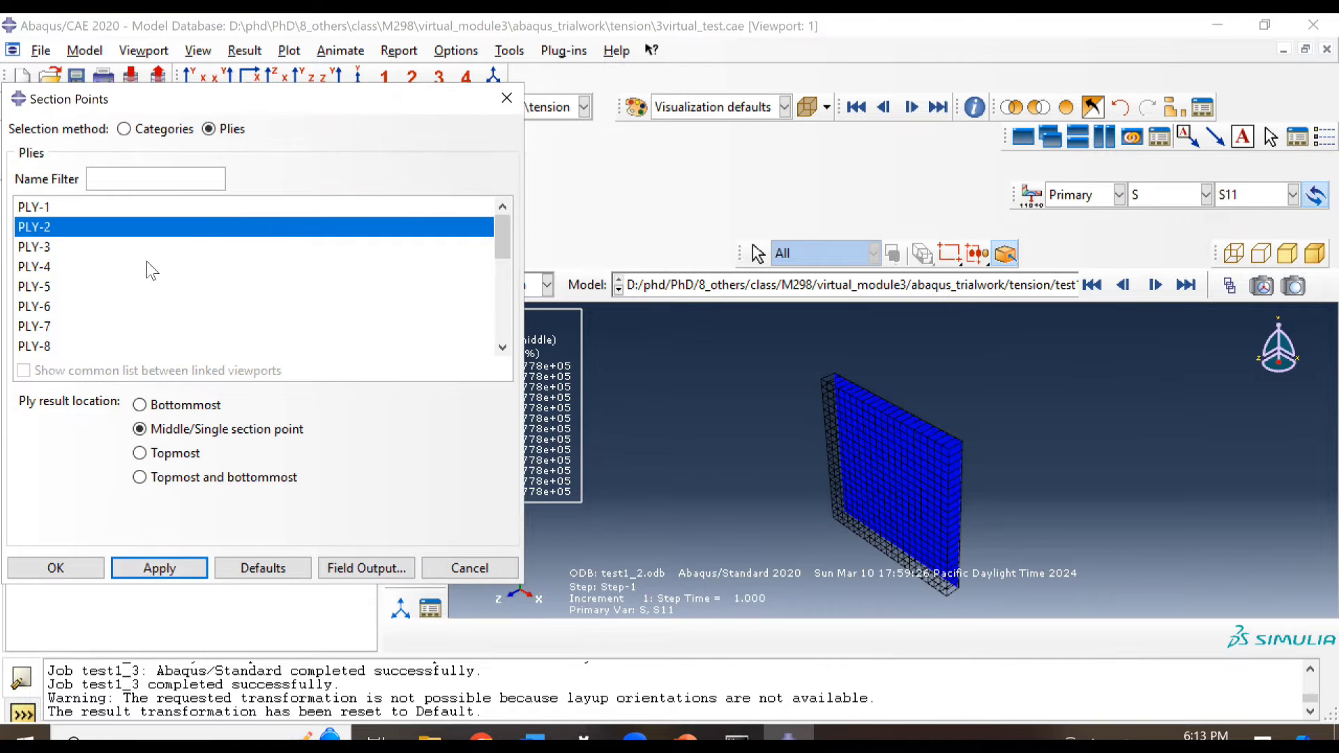
- Check the S11 stress at the middle section point of PLY-3, PLY-4, PLY-5 and PLY-6, one ply at a time
left_click(102, 248)
left_click(164, 569)
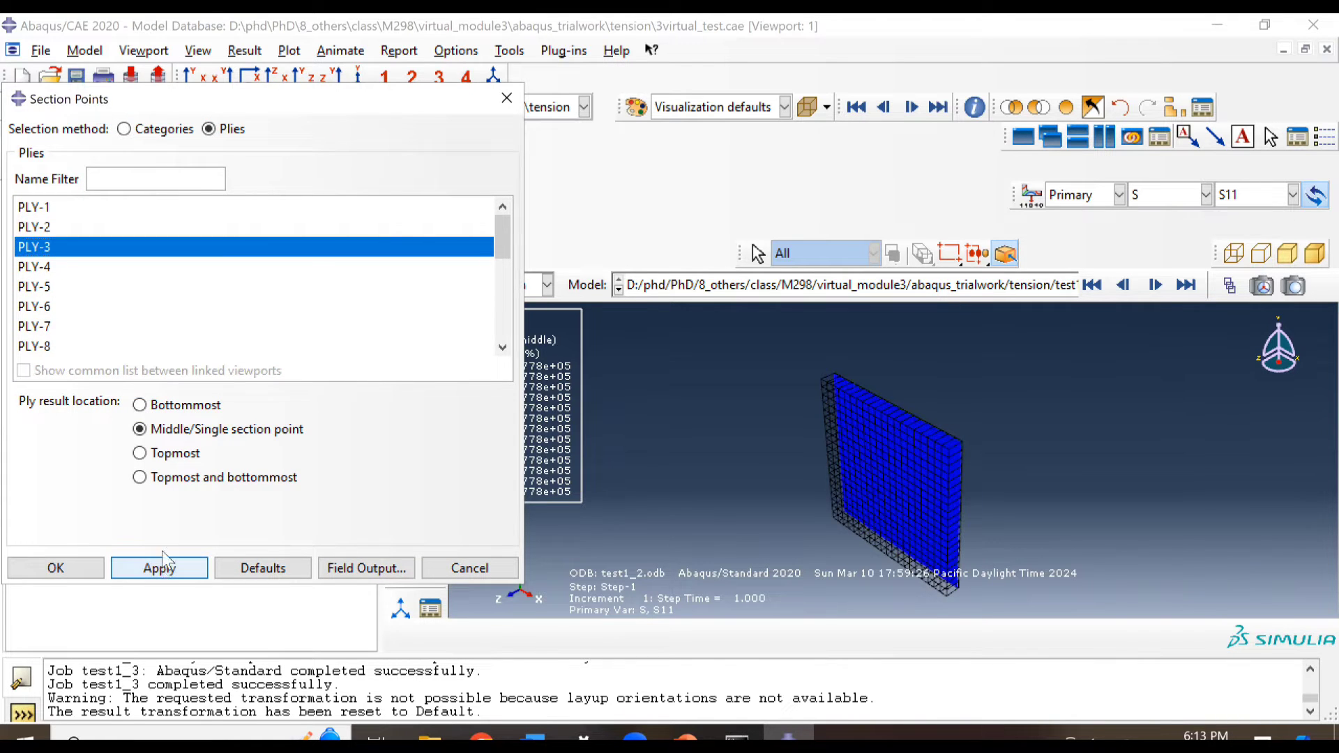
left_click(87, 267)
left_click(163, 567)
left_click(98, 287)
left_click(159, 568)
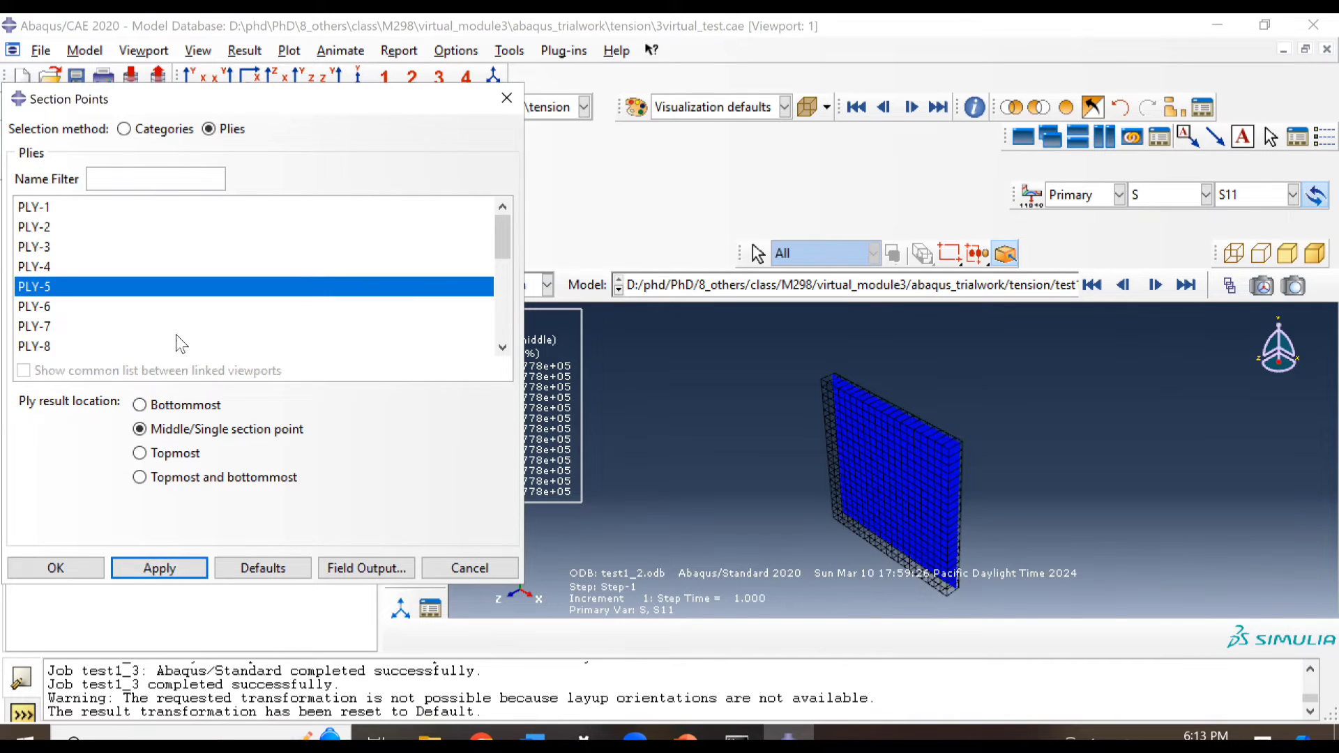
left_click(79, 309)
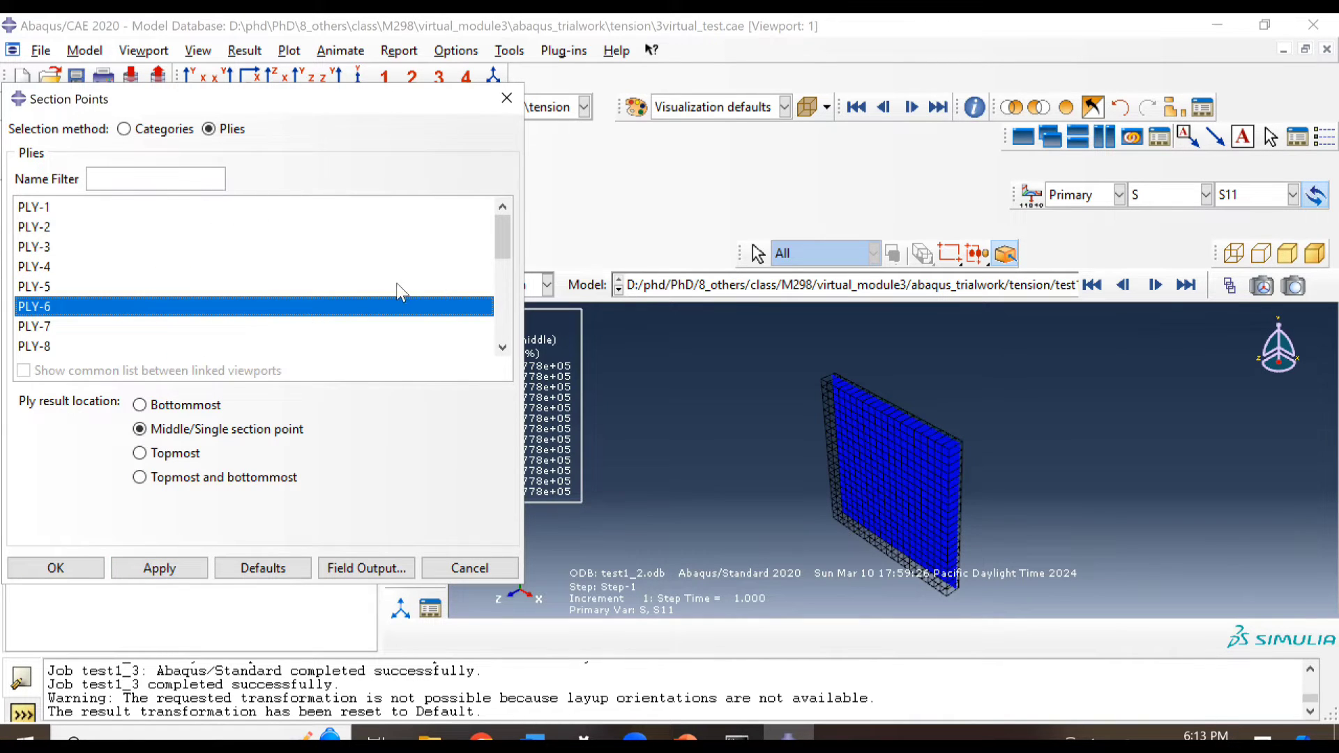
left_click(124, 573)
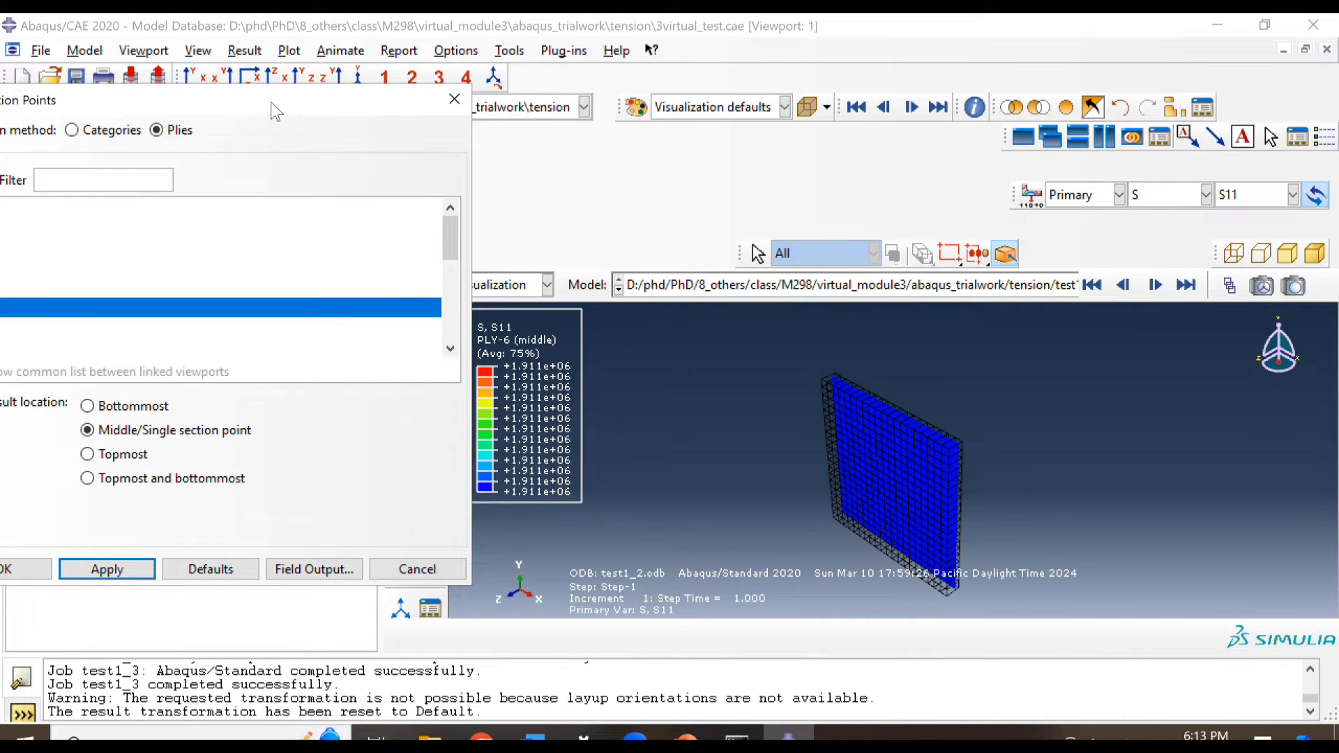
- Switch the plotted stress component to S22 and show it for PLY-1 using the Plies selection method
left_click_drag(270, 98, 424, 99)
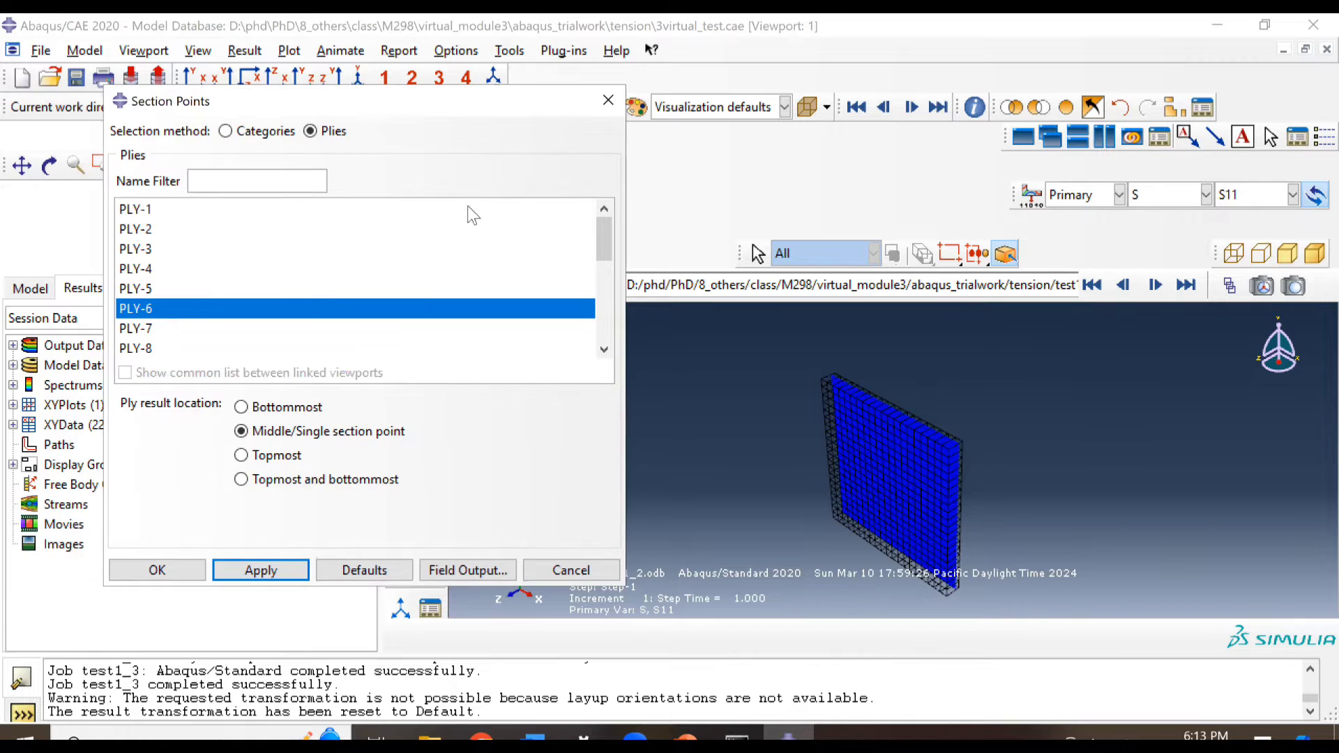
left_click(1256, 195)
left_click(1229, 401)
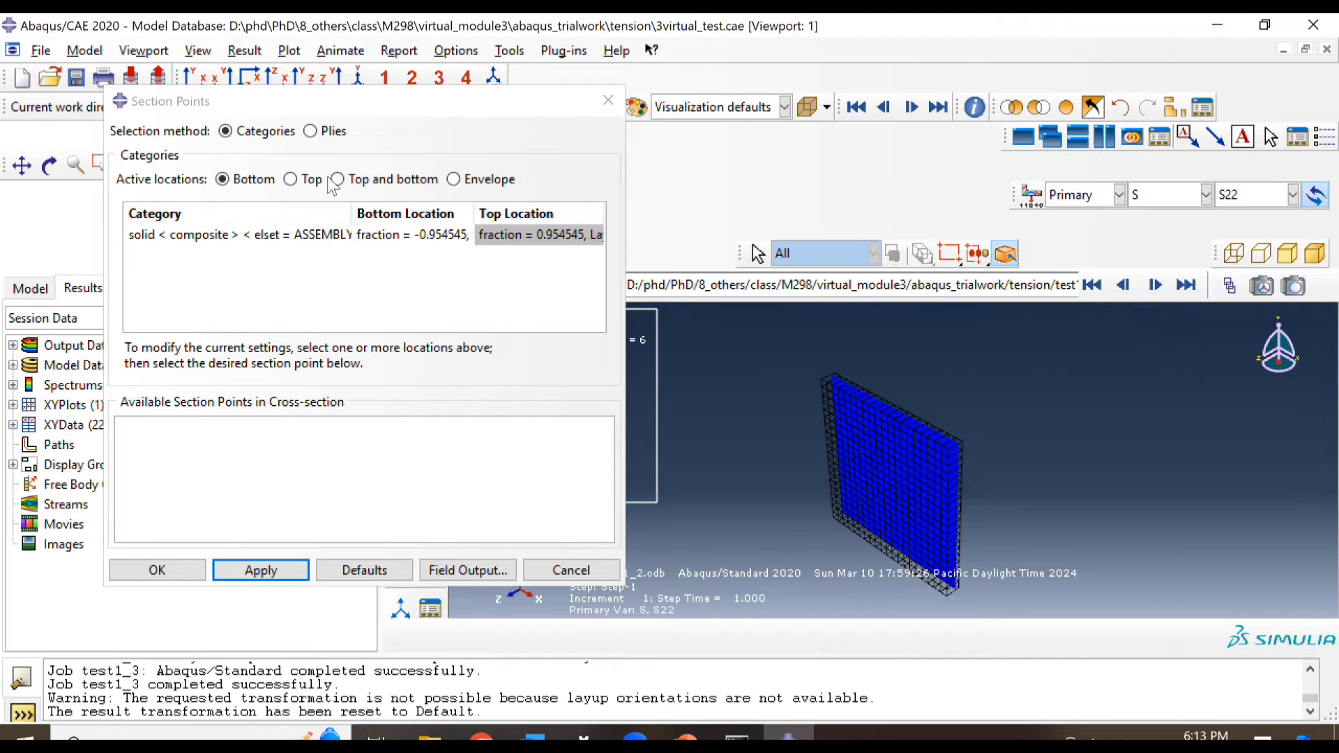
left_click(311, 131)
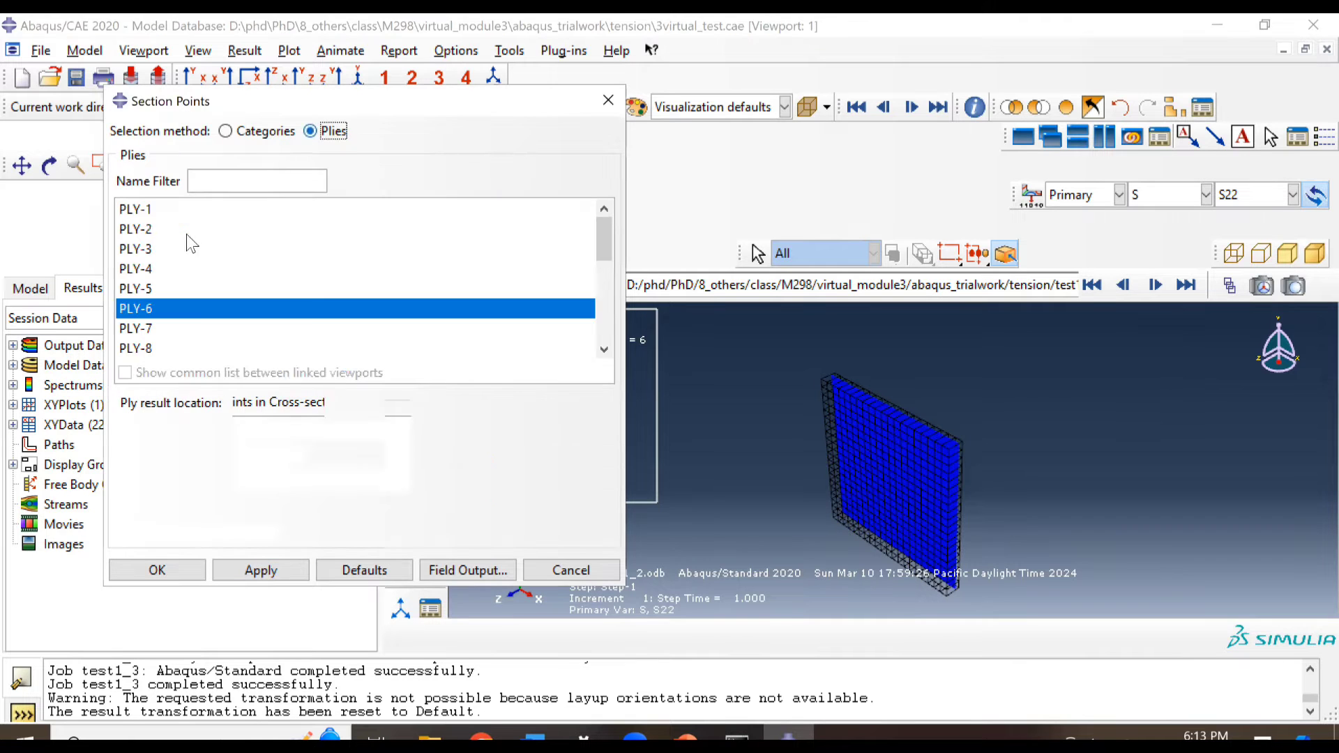
left_click(261, 568)
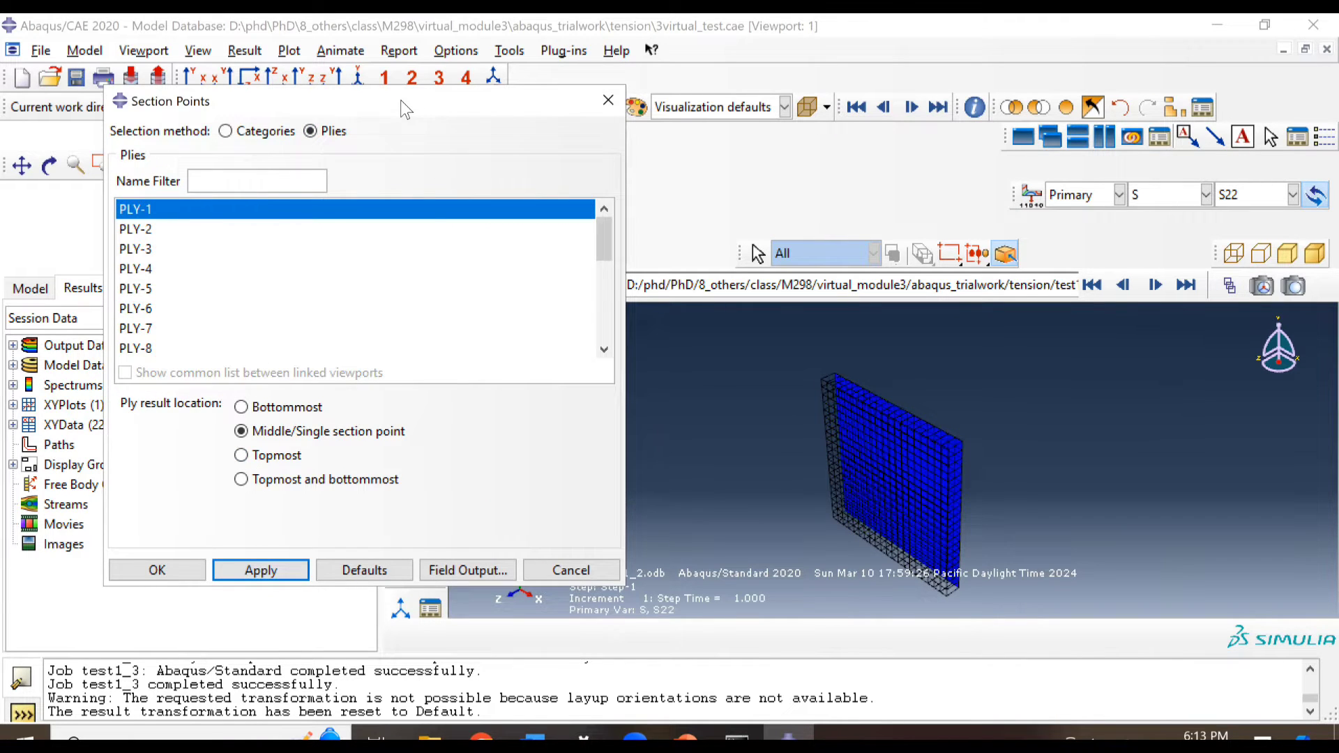
left_click_drag(400, 99, 242, 111)
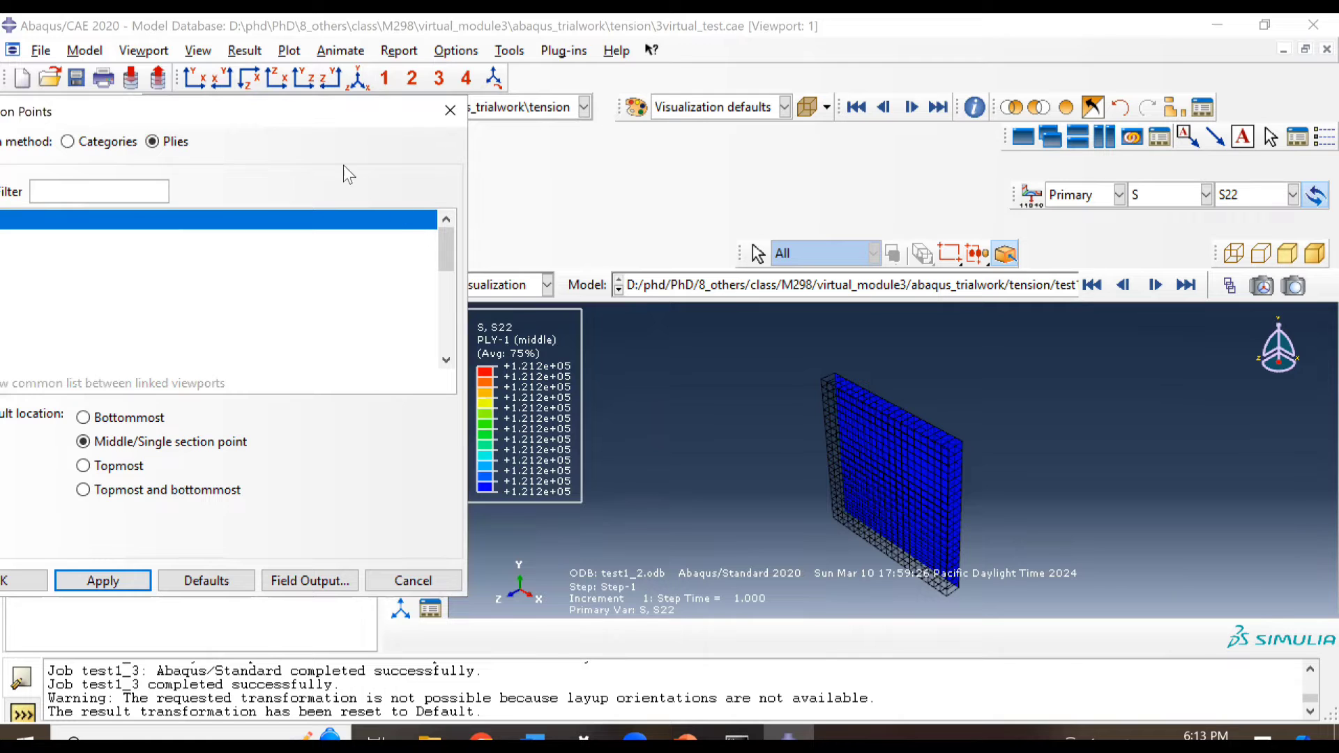
- Examine the S22 stress at the middle section point of PLY-4 and then of PLY-3
left_click_drag(391, 111, 583, 139)
left_click(212, 308)
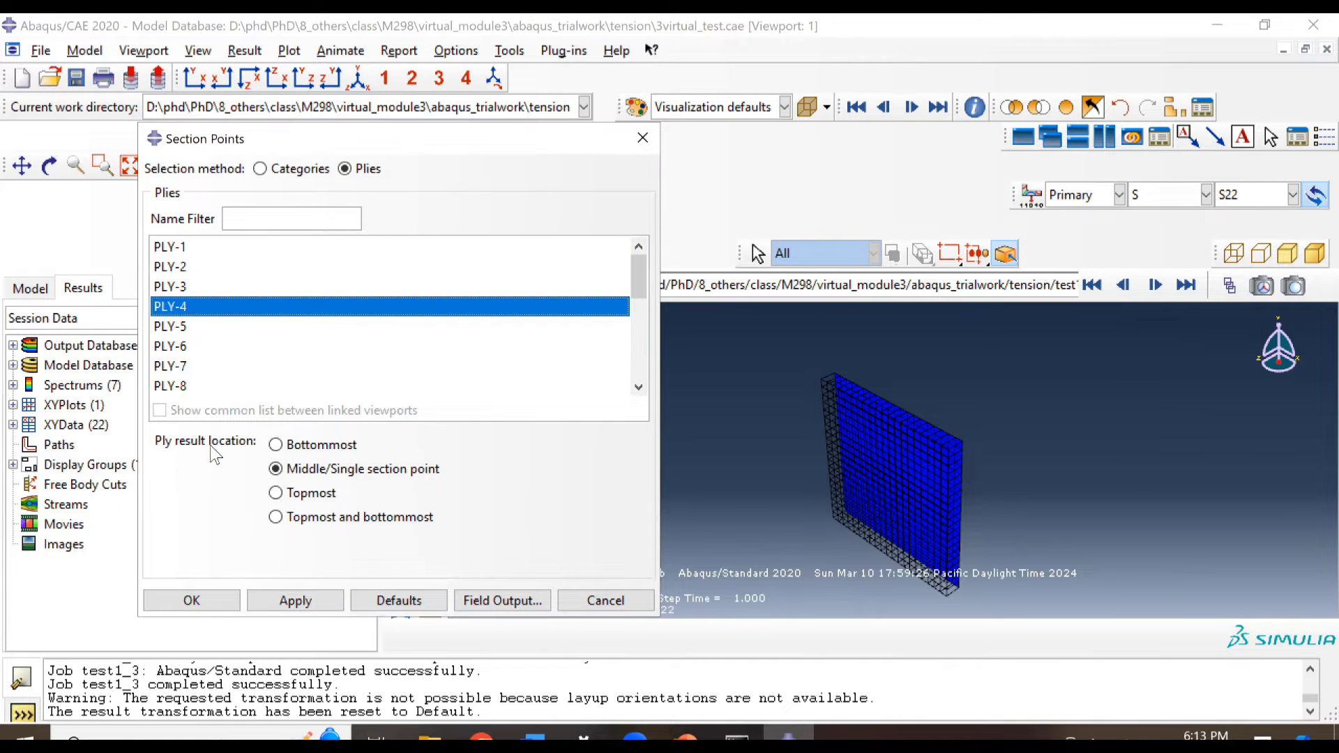
left_click(293, 601)
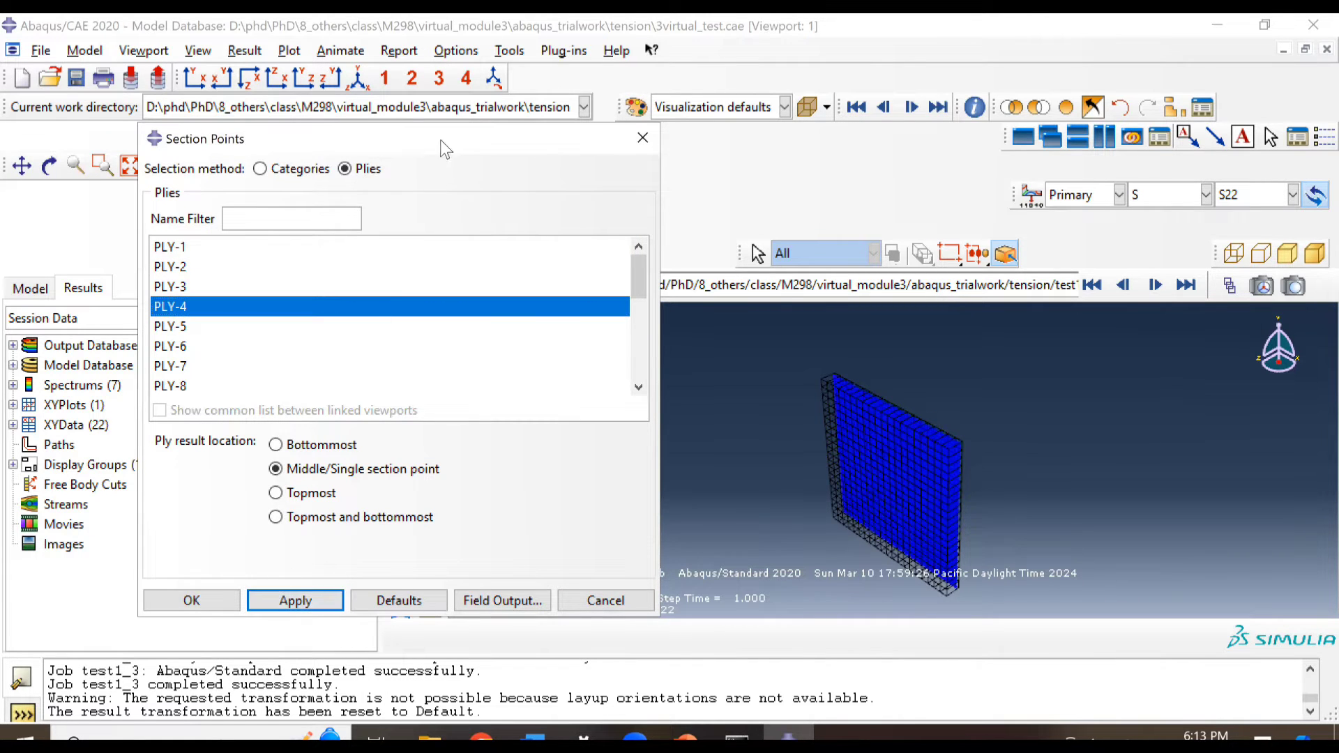
left_click_drag(441, 139, 413, 127)
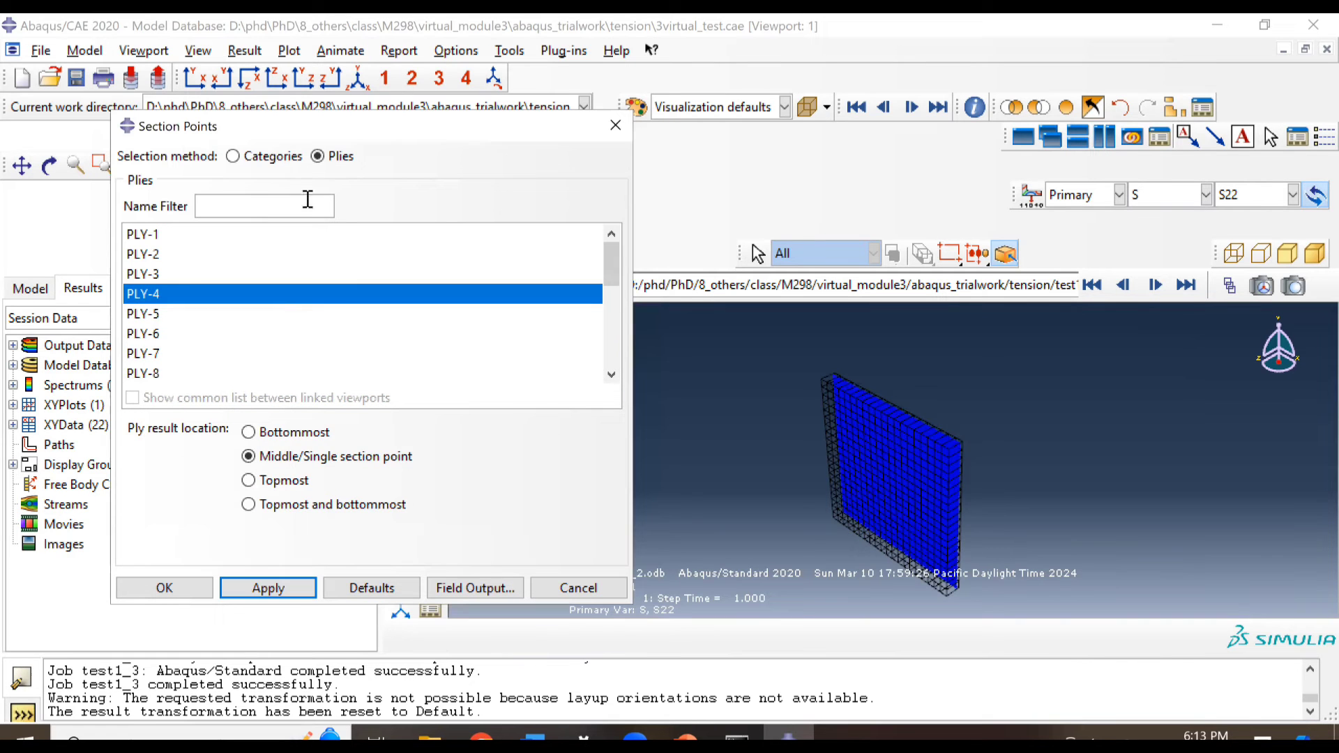
left_click(173, 274)
left_click(233, 589)
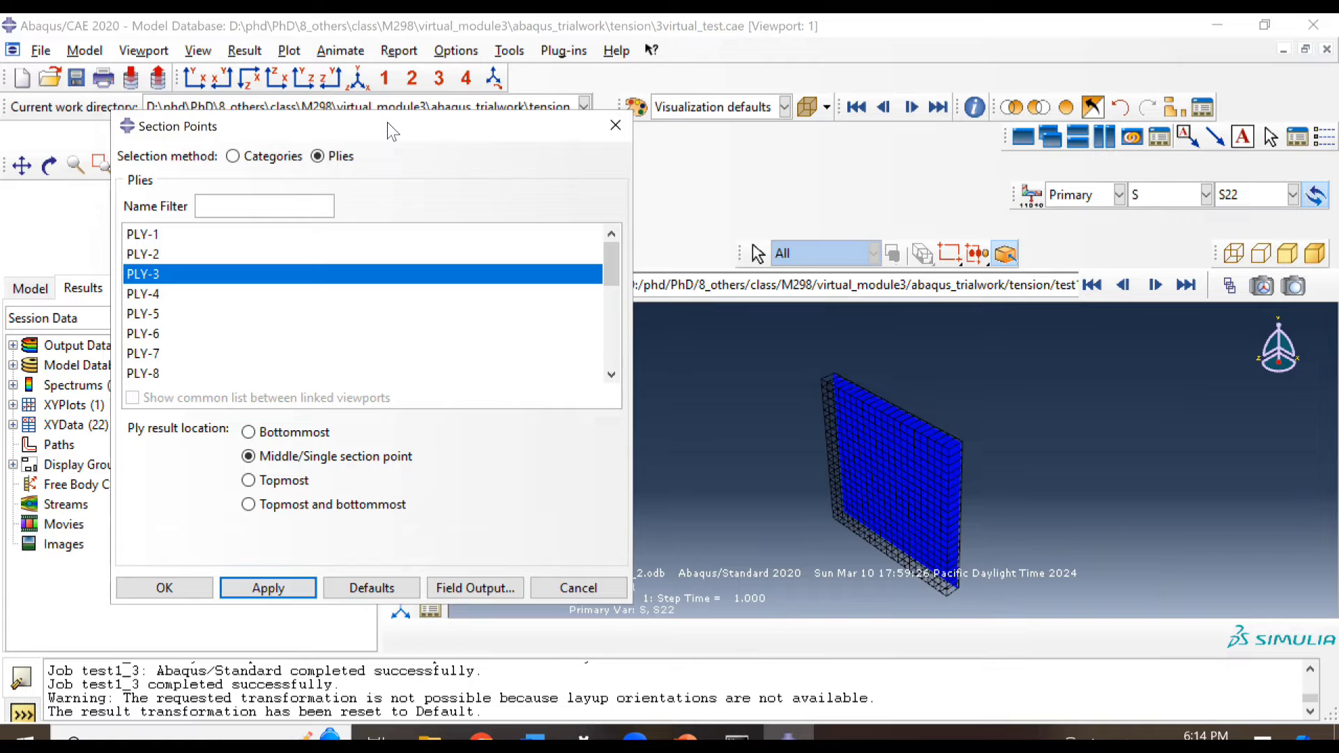
left_click_drag(389, 130, 226, 119)
- Change the primary variable to strain E, component E11, and plot it for PLY-1 at the middle section point
left_click(1151, 194)
left_click(1159, 219)
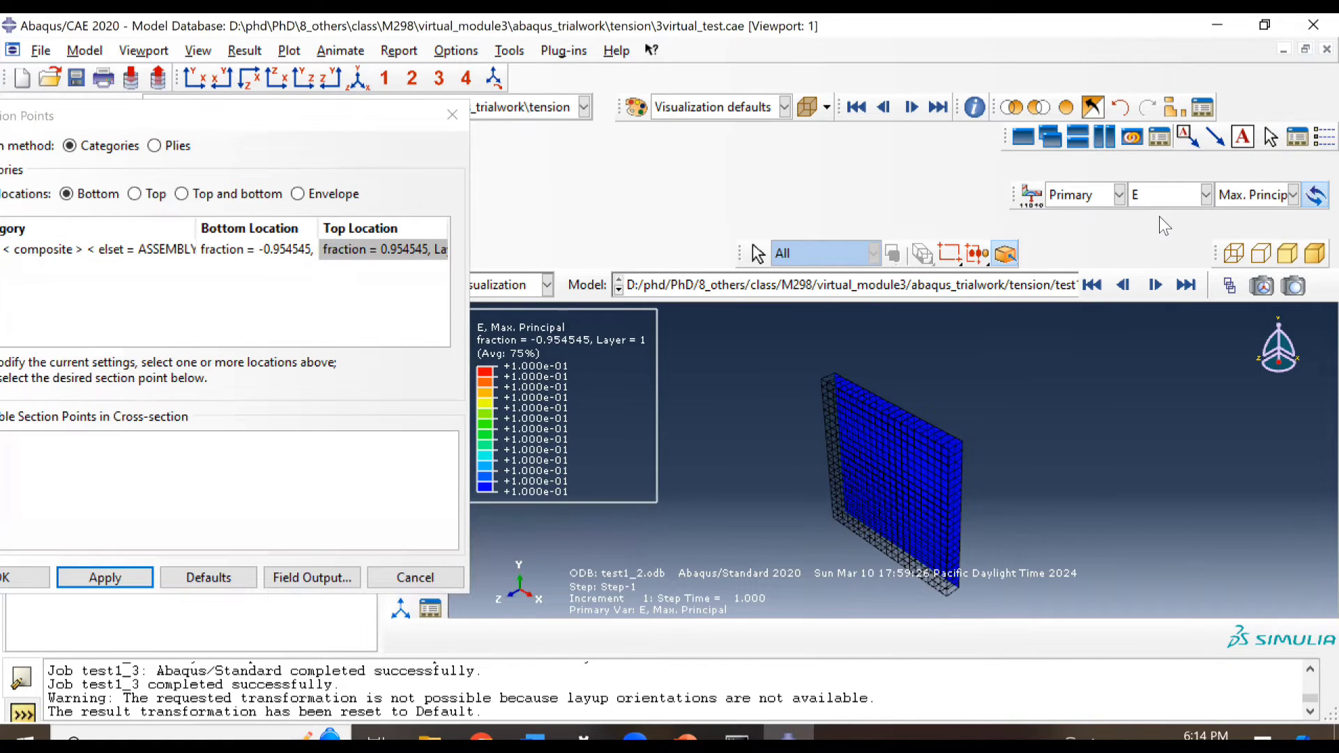
left_click(1292, 194)
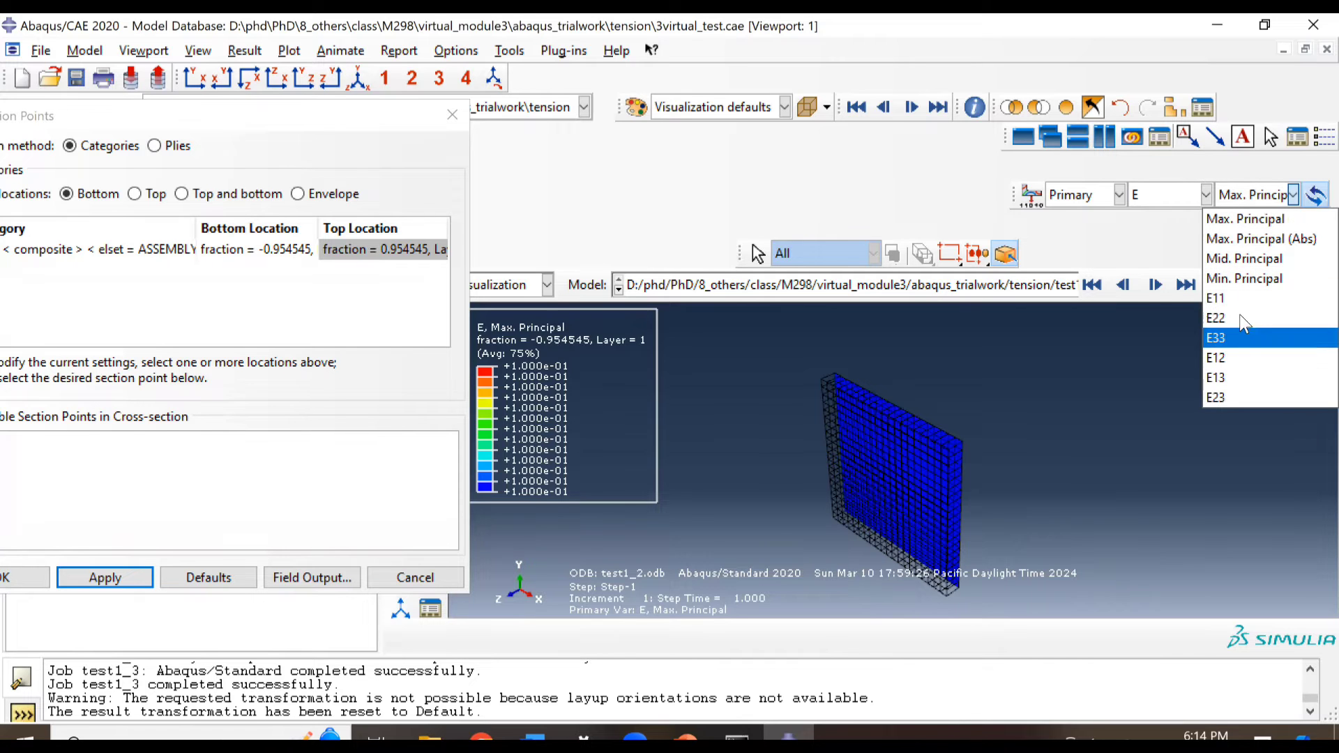
left_click(1240, 298)
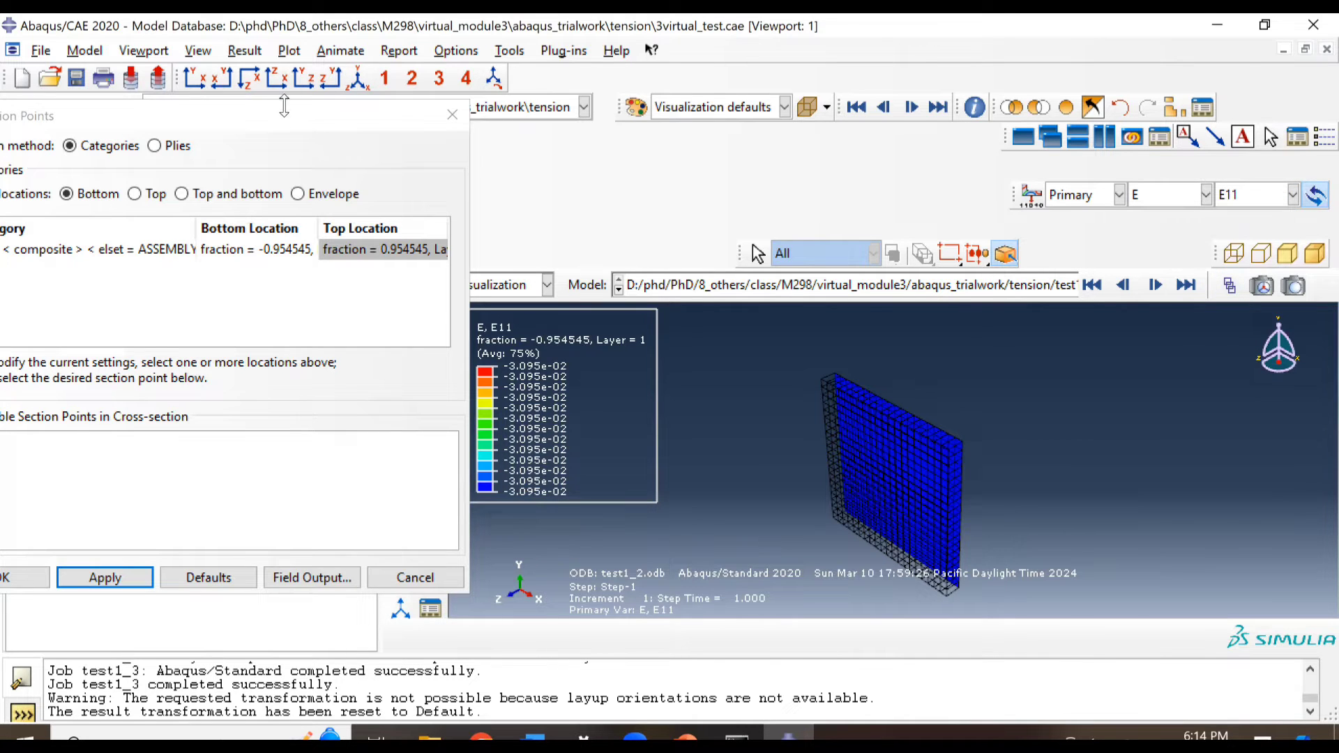
left_click_drag(286, 108, 436, 104)
left_click(302, 142)
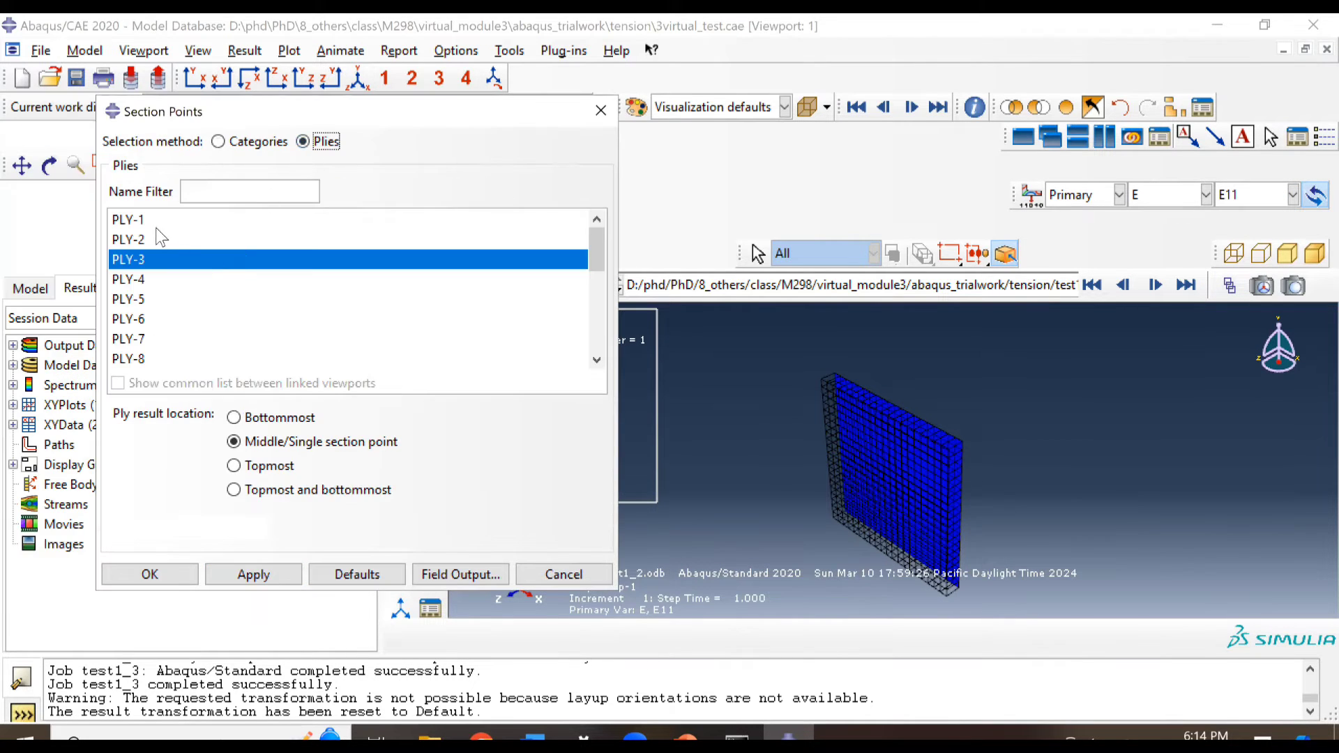
left_click(247, 575)
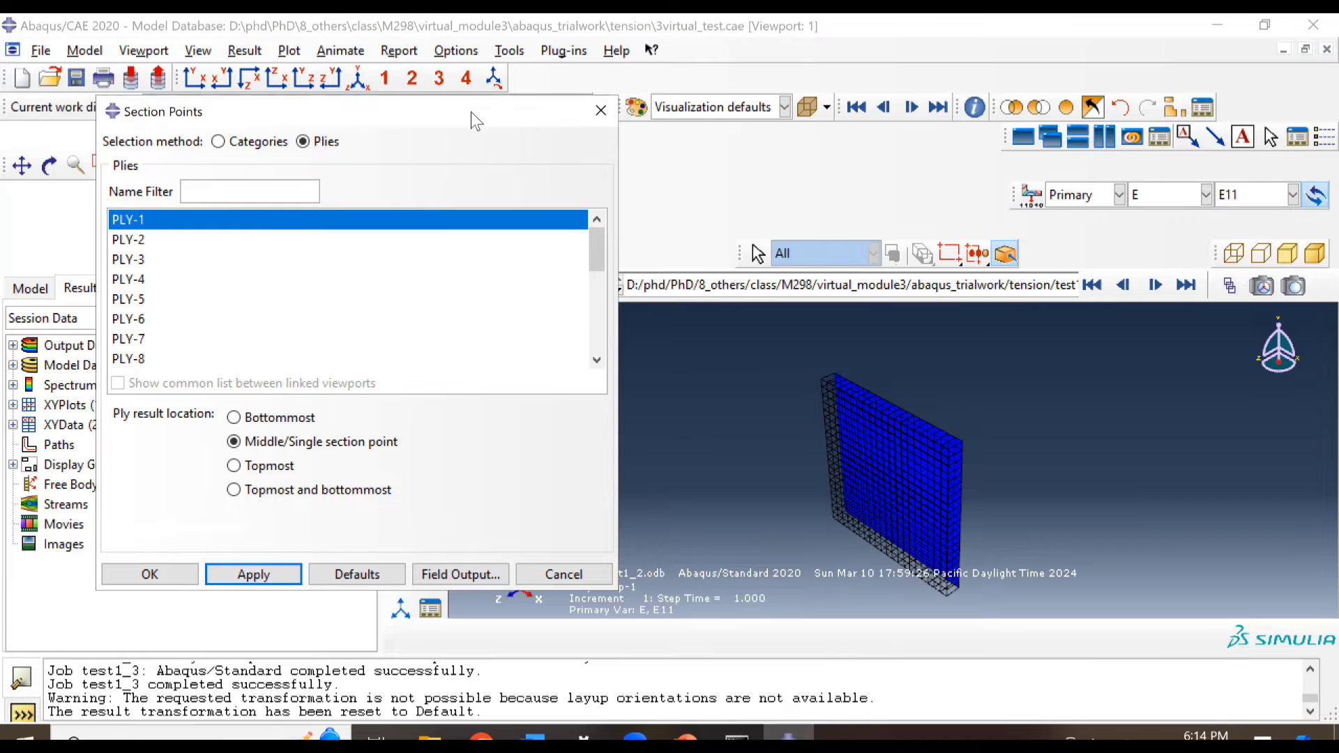
- Display the E11 strain at the middle section point of PLY-2
left_click_drag(471, 111, 552, 114)
left_click(314, 243)
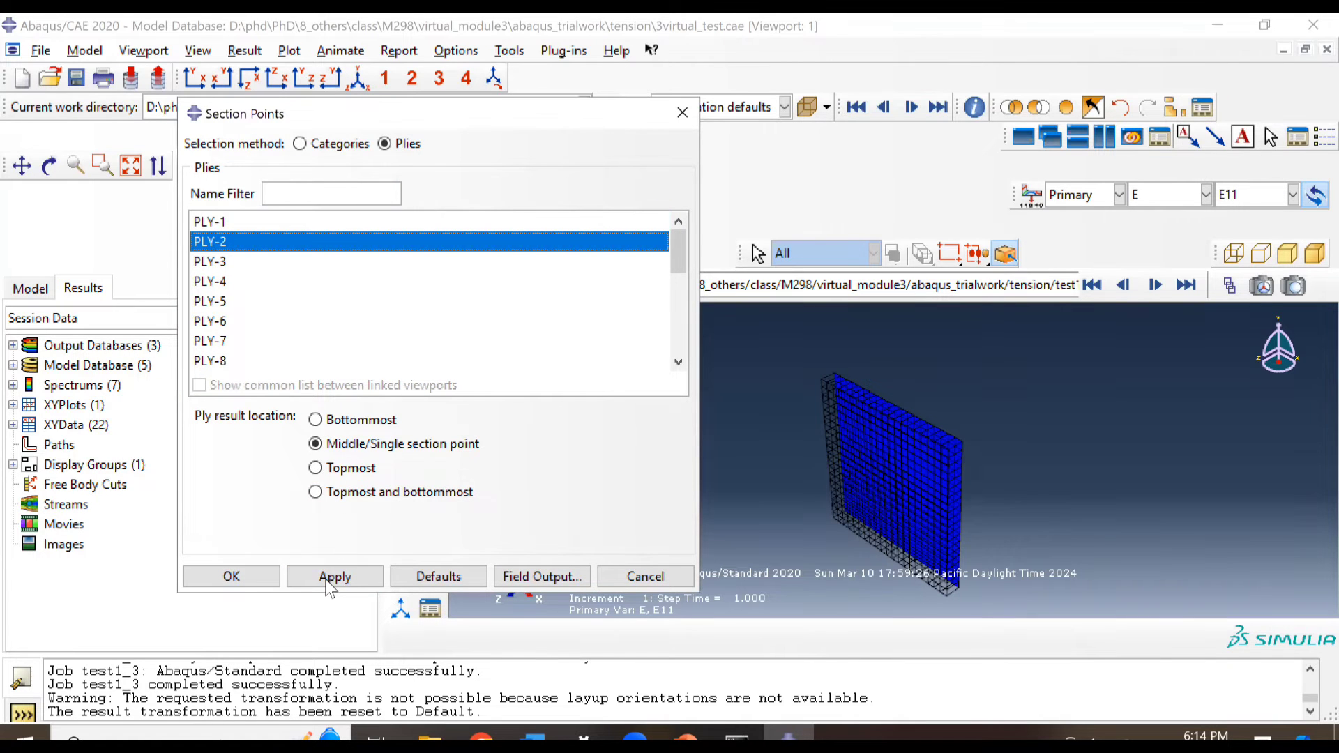
left_click_drag(519, 107, 275, 102)
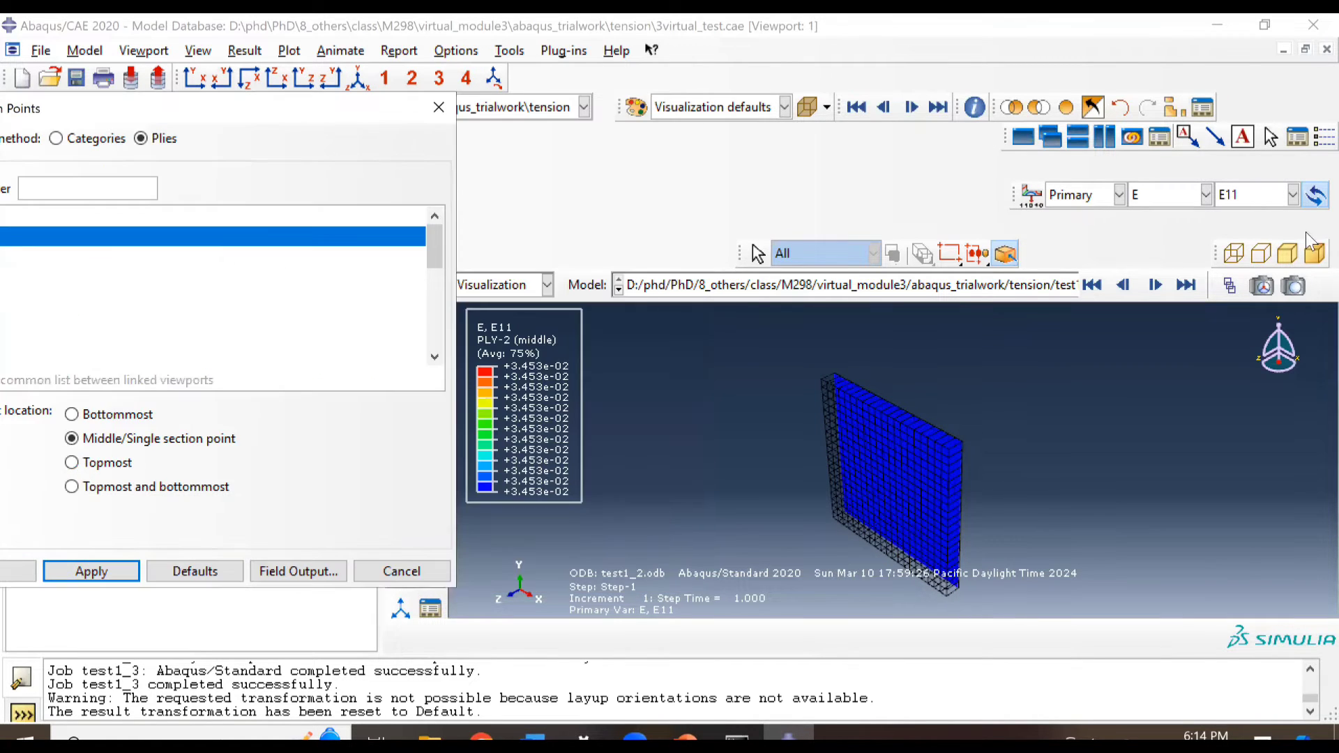
- Switch the strain component to E22, reselect the Plies method and display the result for PLY-1
left_click(1239, 196)
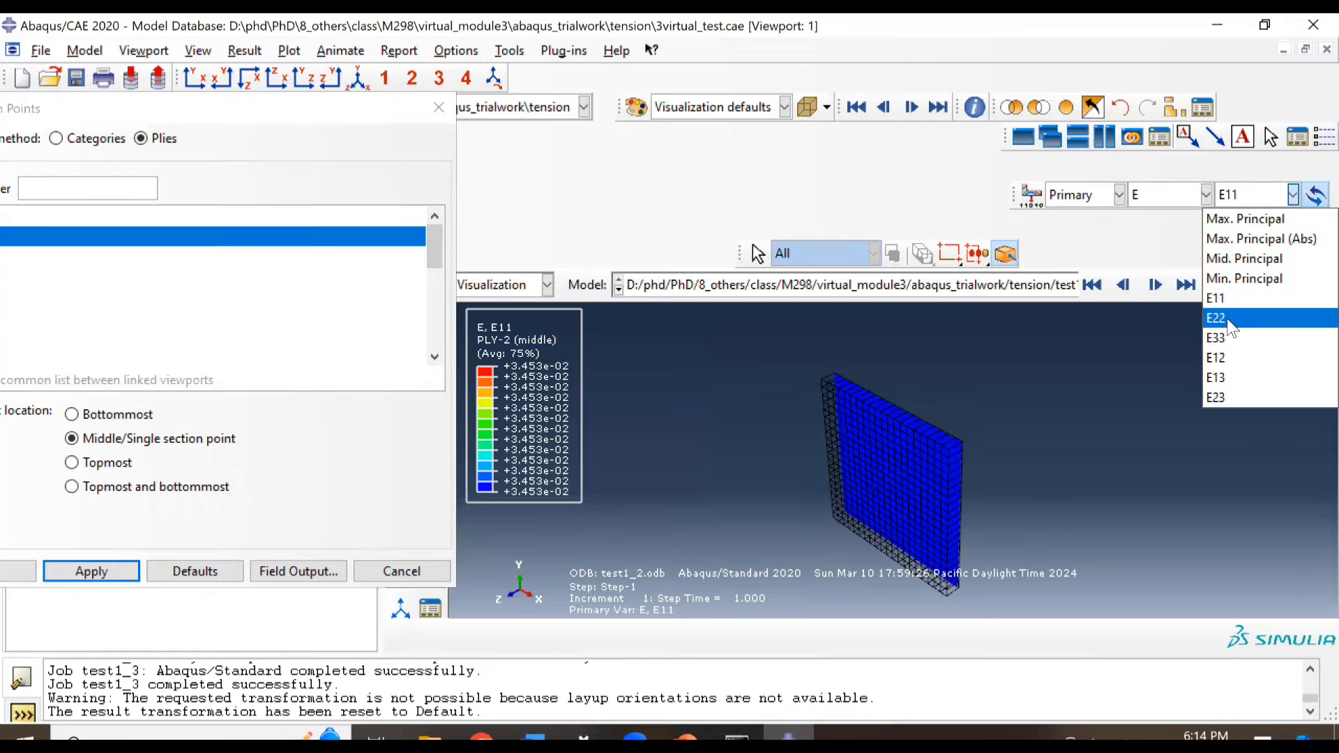
left_click(1228, 318)
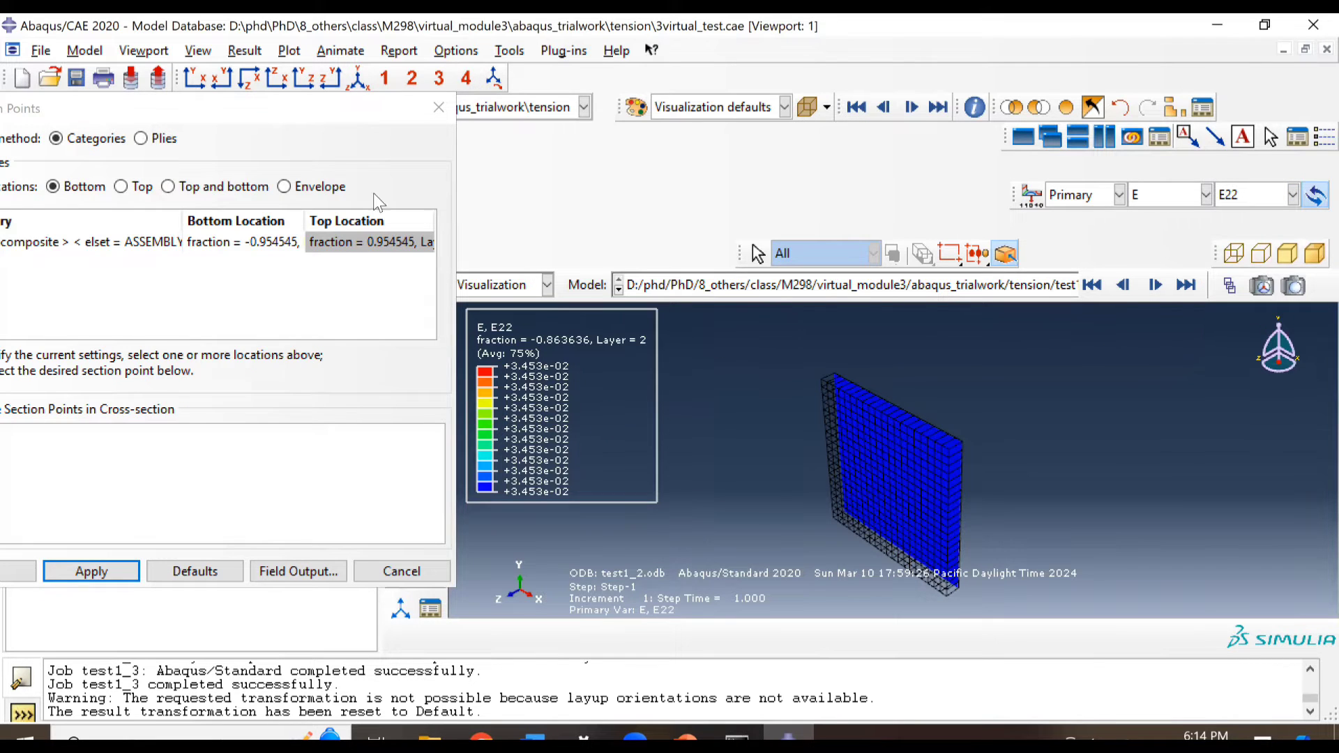
left_click(162, 138)
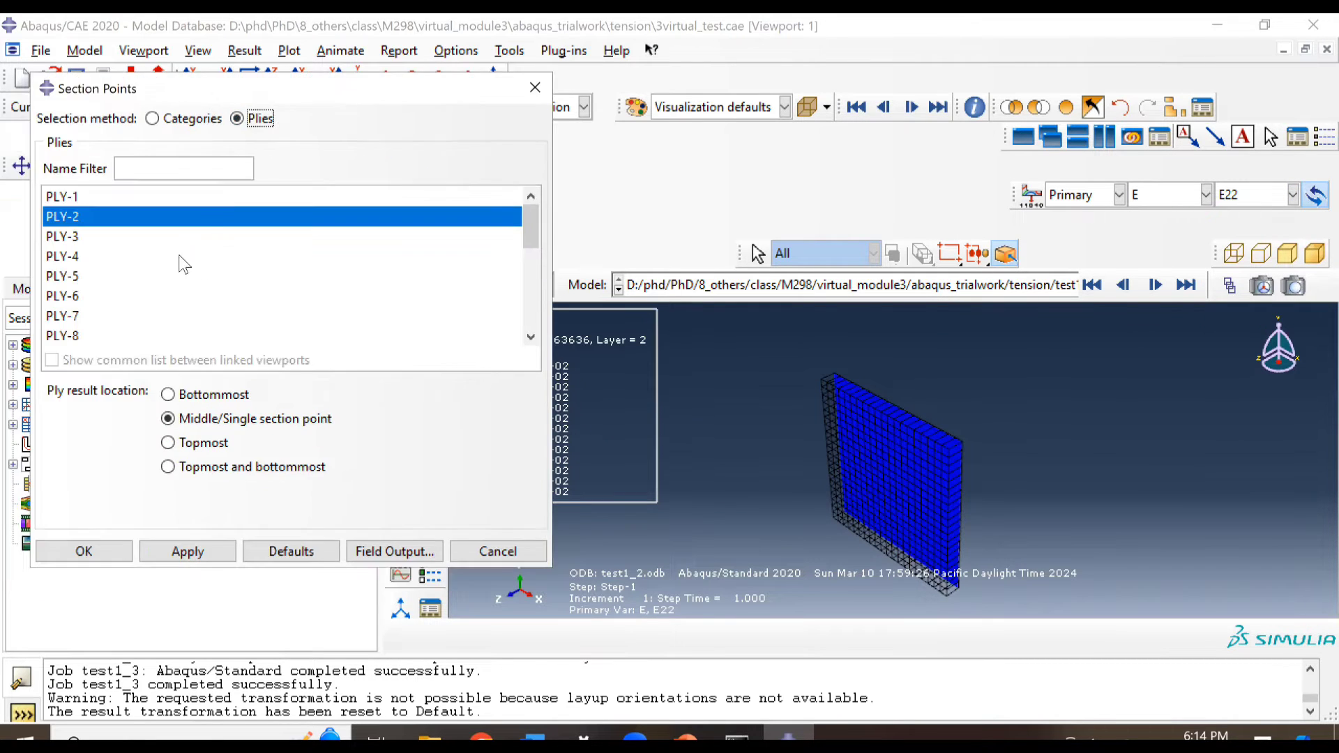
left_click(136, 196)
left_click(200, 553)
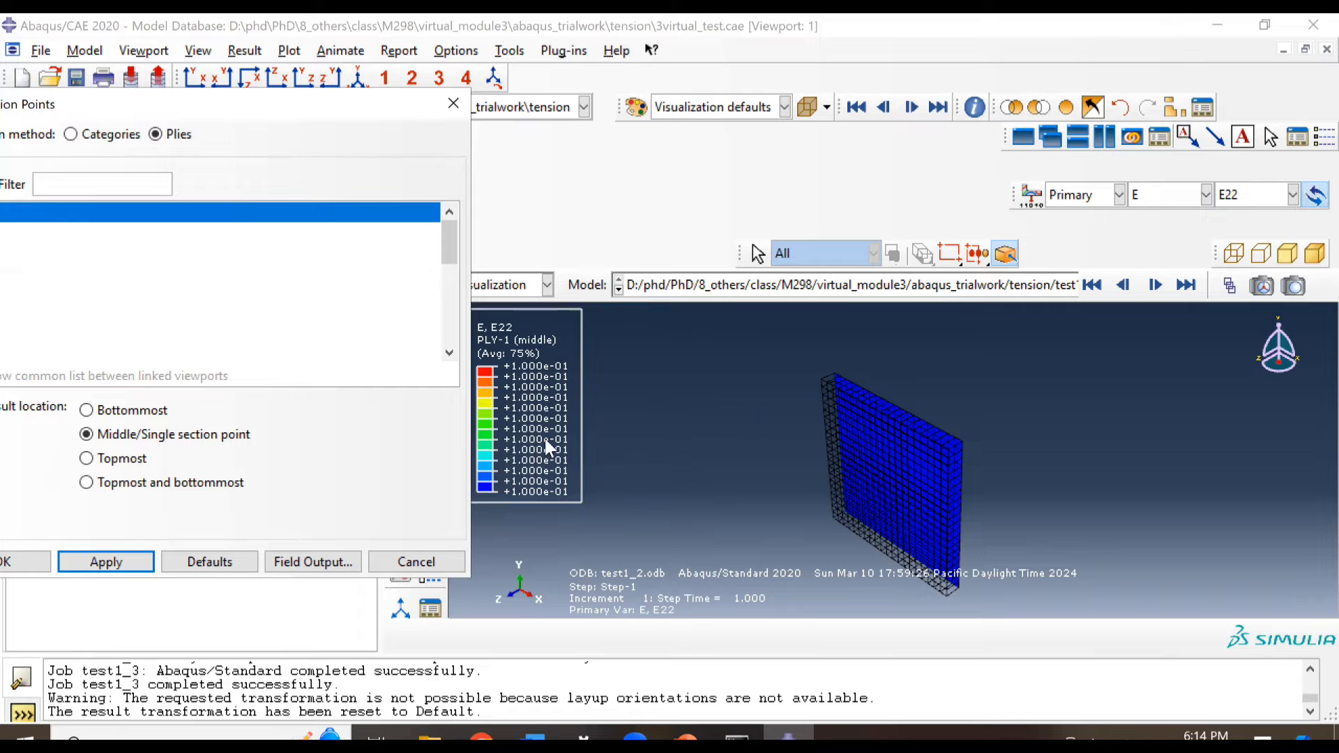
- Check the E22 strain for PLY-2 and further plies up to PLY-5, applying one ply at a time
left_click(180, 227)
left_click(154, 562)
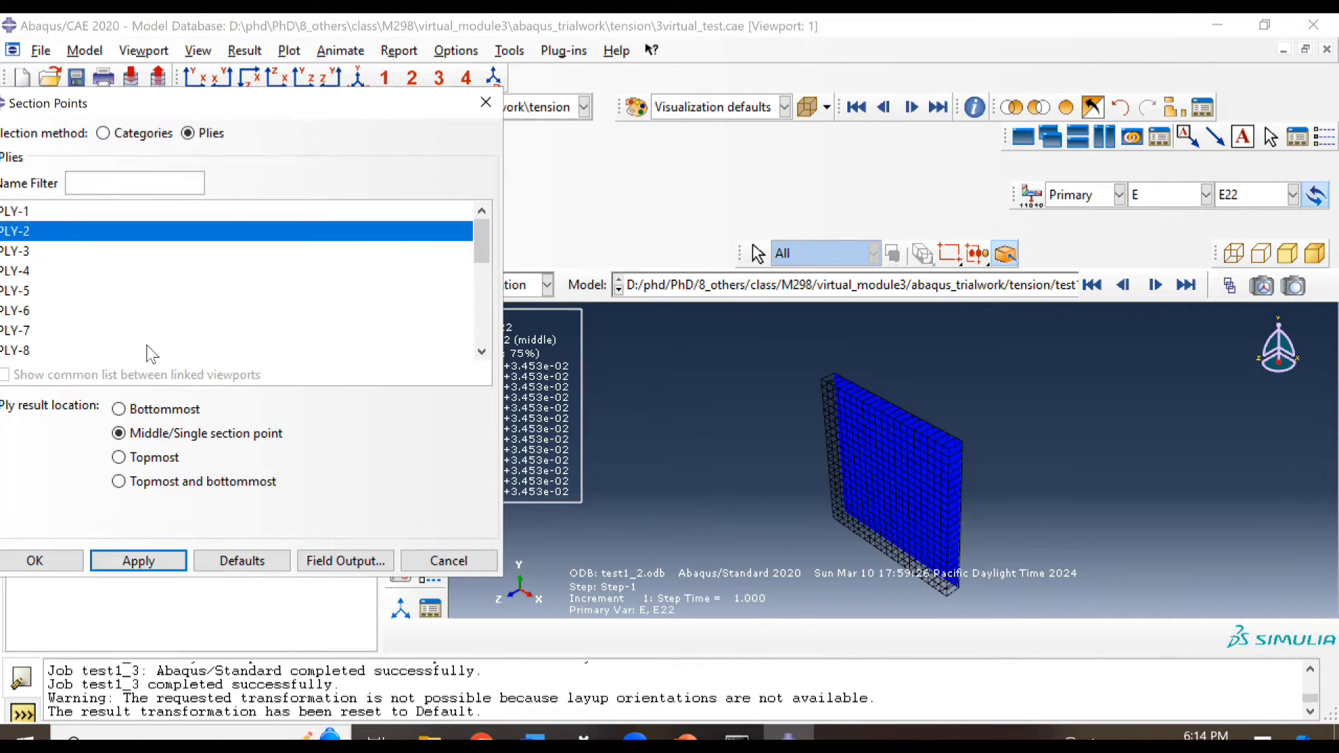
key("Down")
left_click(138, 562)
left_click(64, 292)
left_click(139, 561)
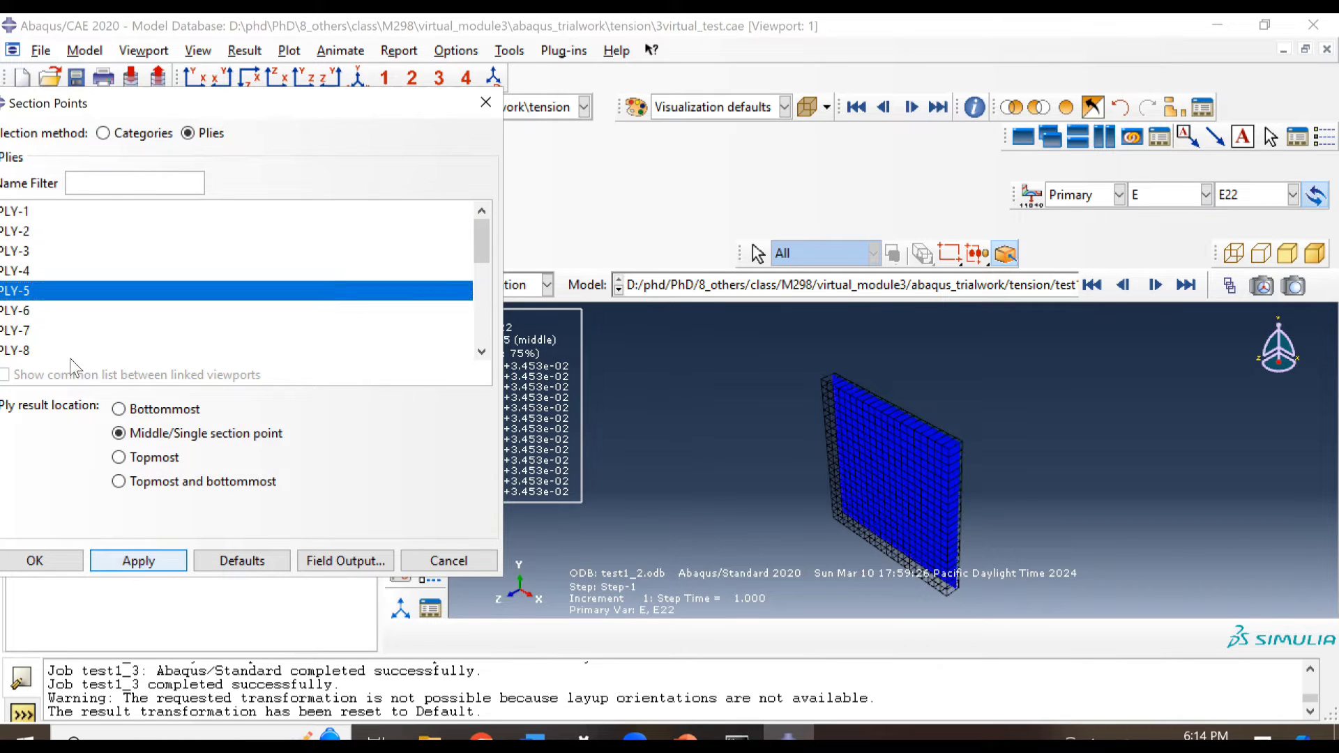
- Check the E22 strain at the middle section point of PLY-7, followed by PLY-5
key("Down")
key("Down")
left_click(136, 561)
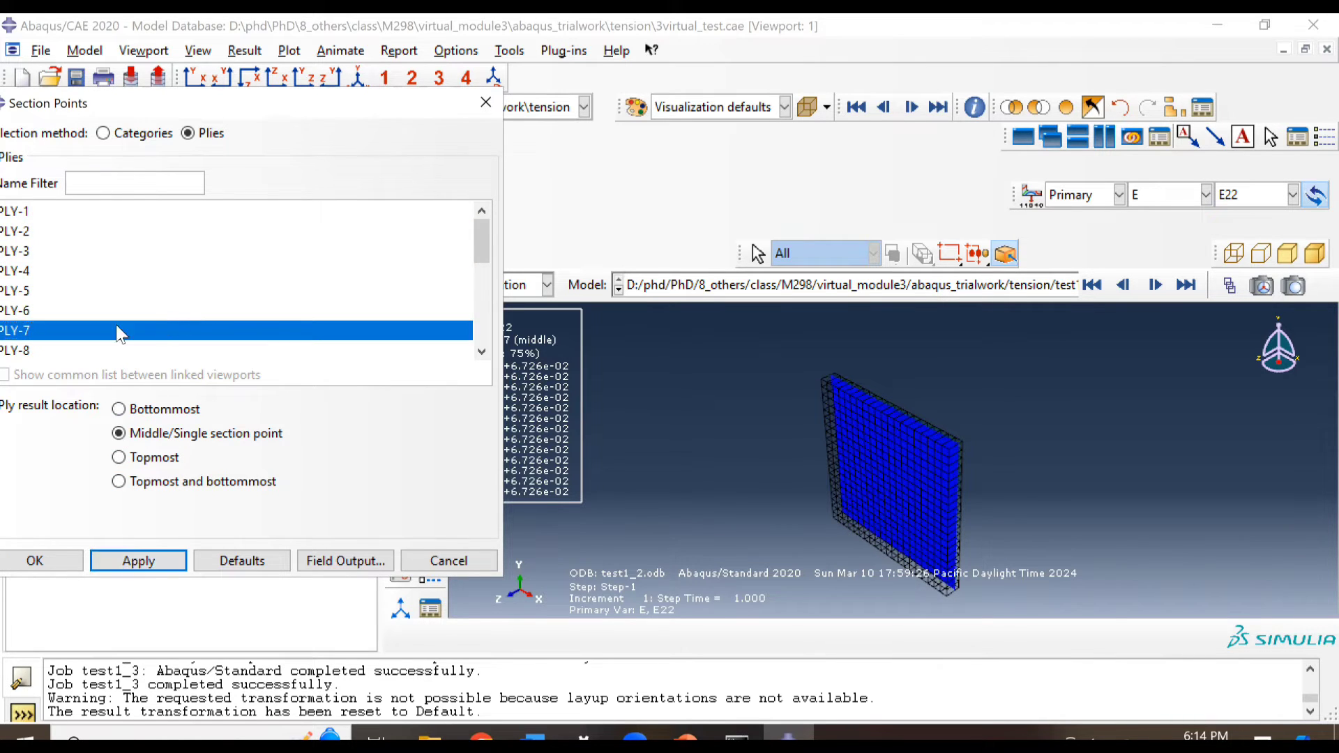
scroll(98, 307, "down", 1)
scroll(70, 286, "up", 1)
left_click(53, 289)
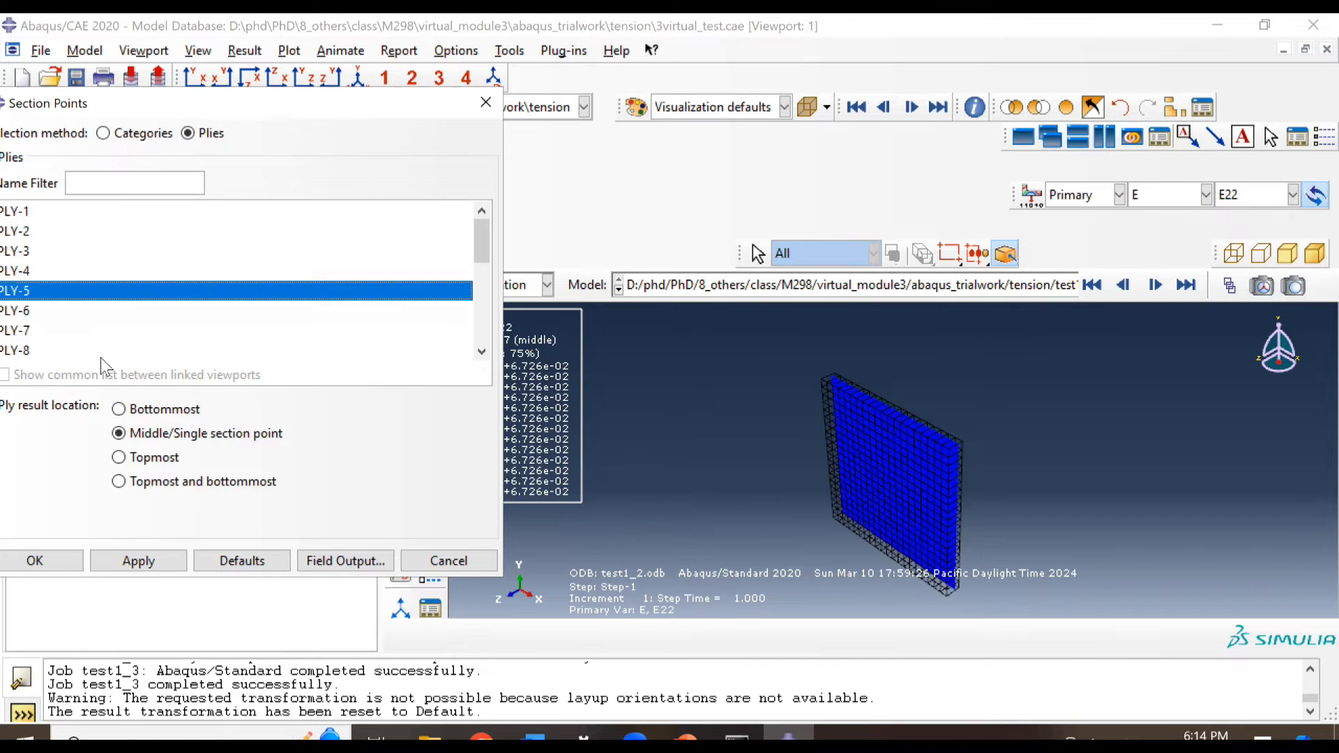
left_click(150, 558)
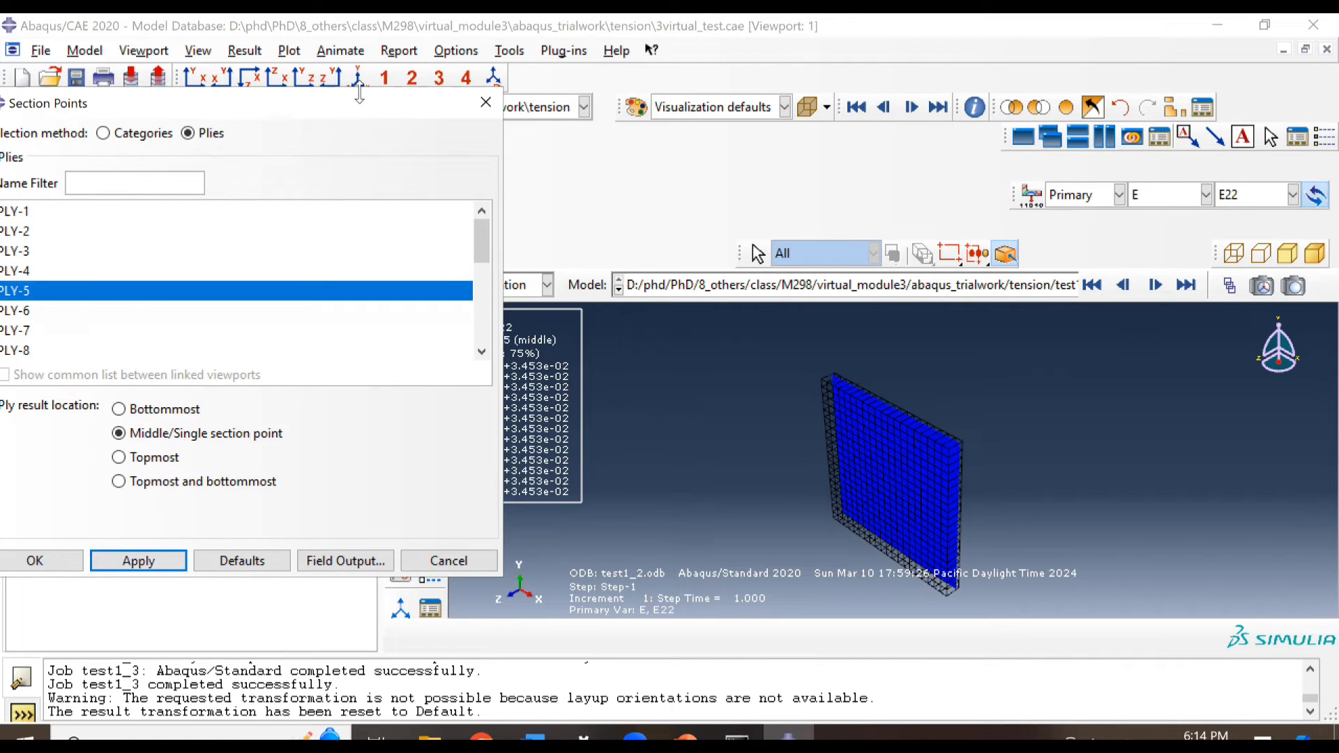
- Display the E22 strain at the middle section point of PLY-1
left_click_drag(360, 94, 359, 98)
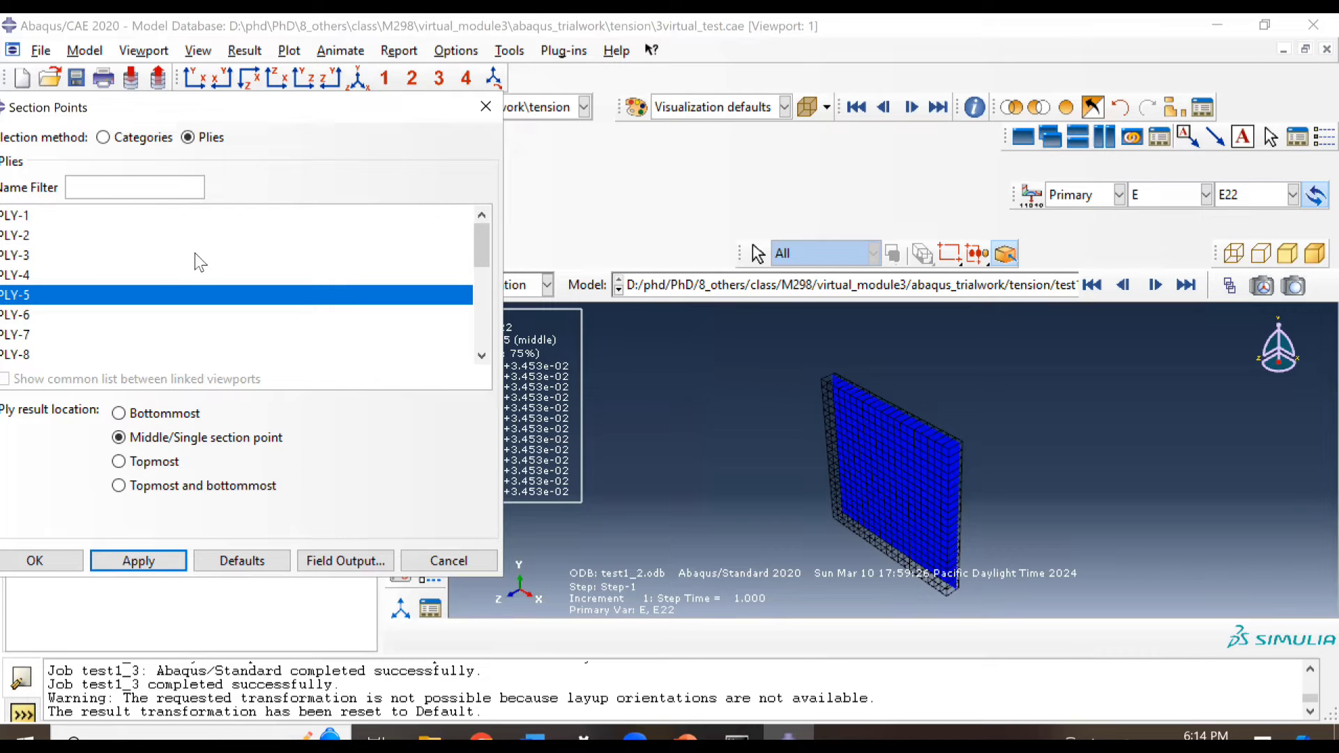
left_click(230, 215)
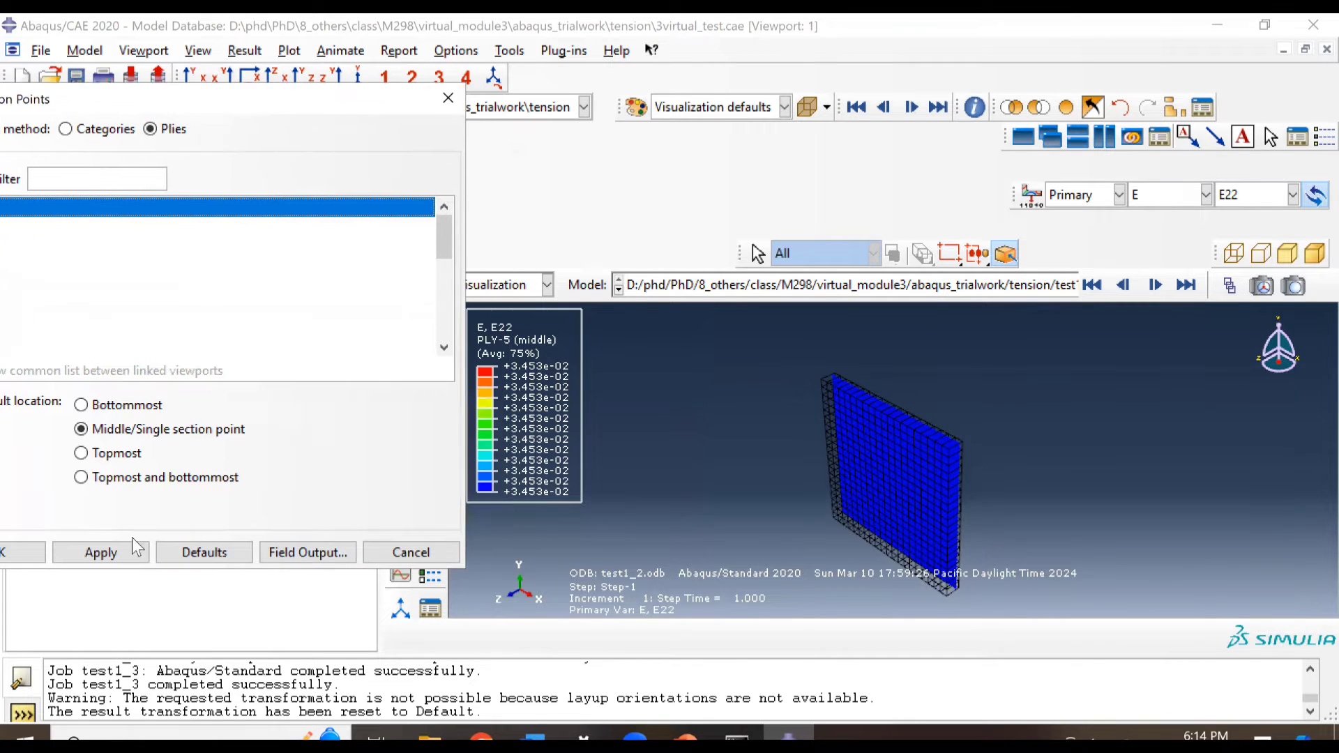
left_click(101, 552)
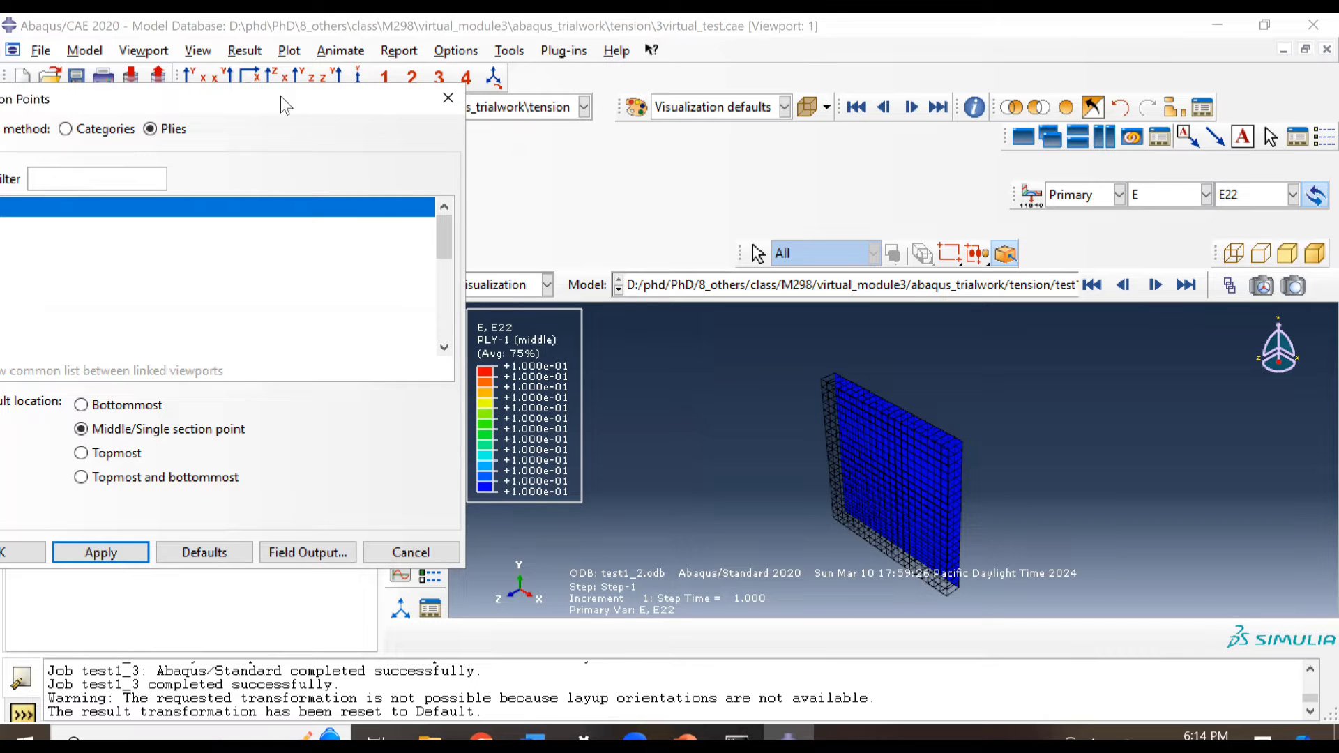
- Display the E22 strain at the middle section point of PLY-11 and close the section point settings
left_click_drag(281, 105, 428, 112)
scroll(219, 340, "down", 2)
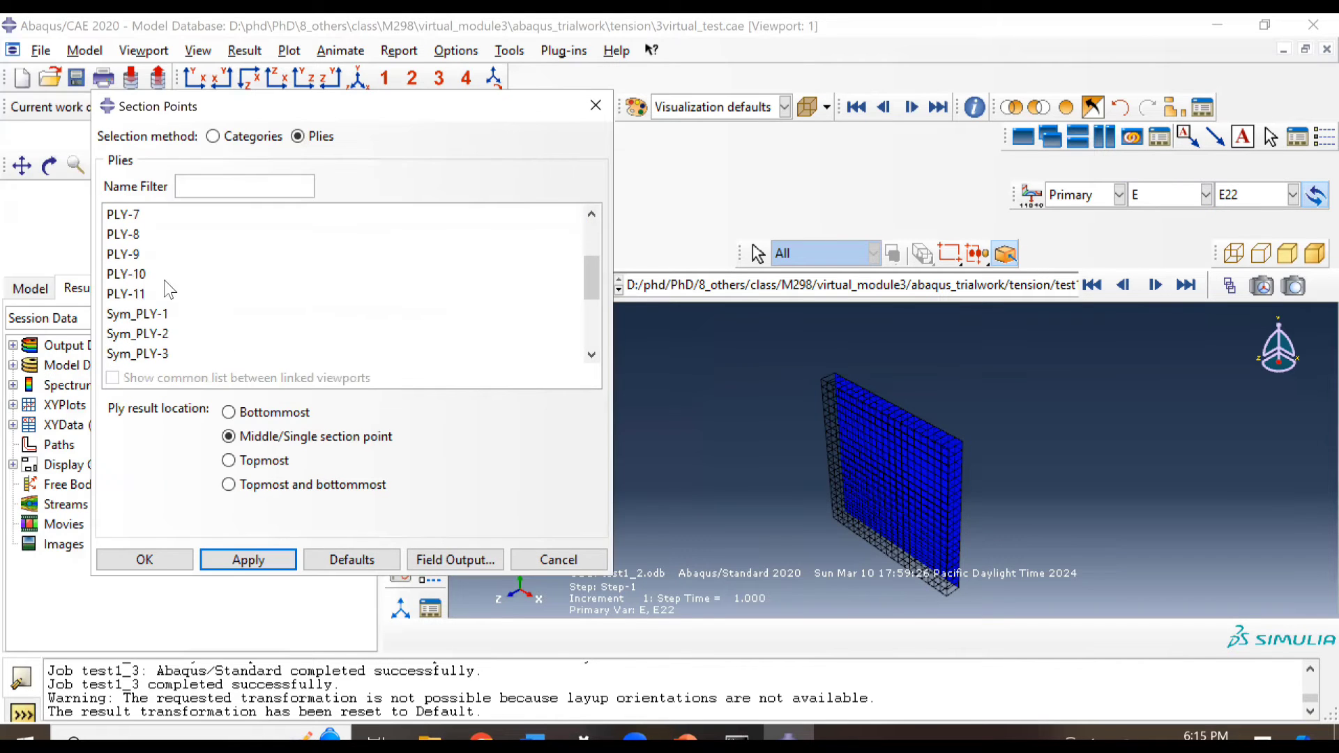
left_click(200, 274)
left_click(169, 294)
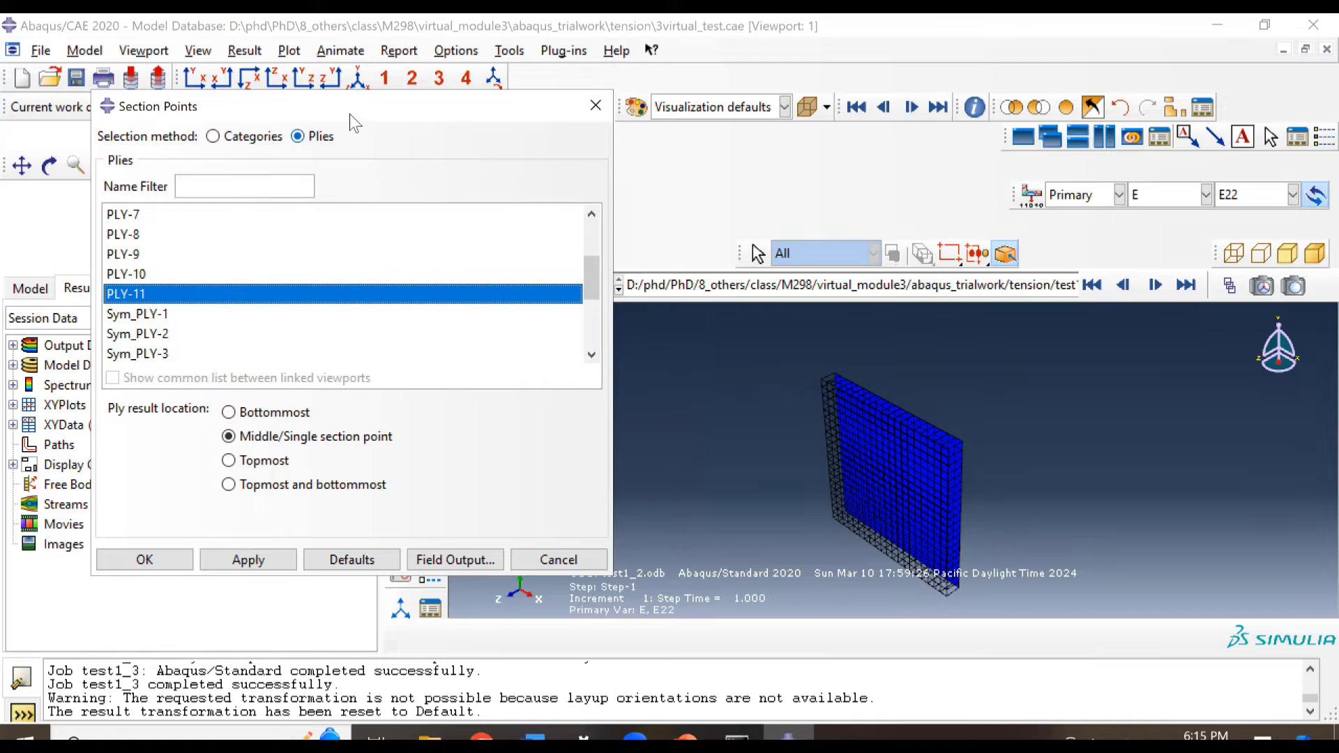
left_click_drag(341, 113, 175, 104)
left_click(87, 551)
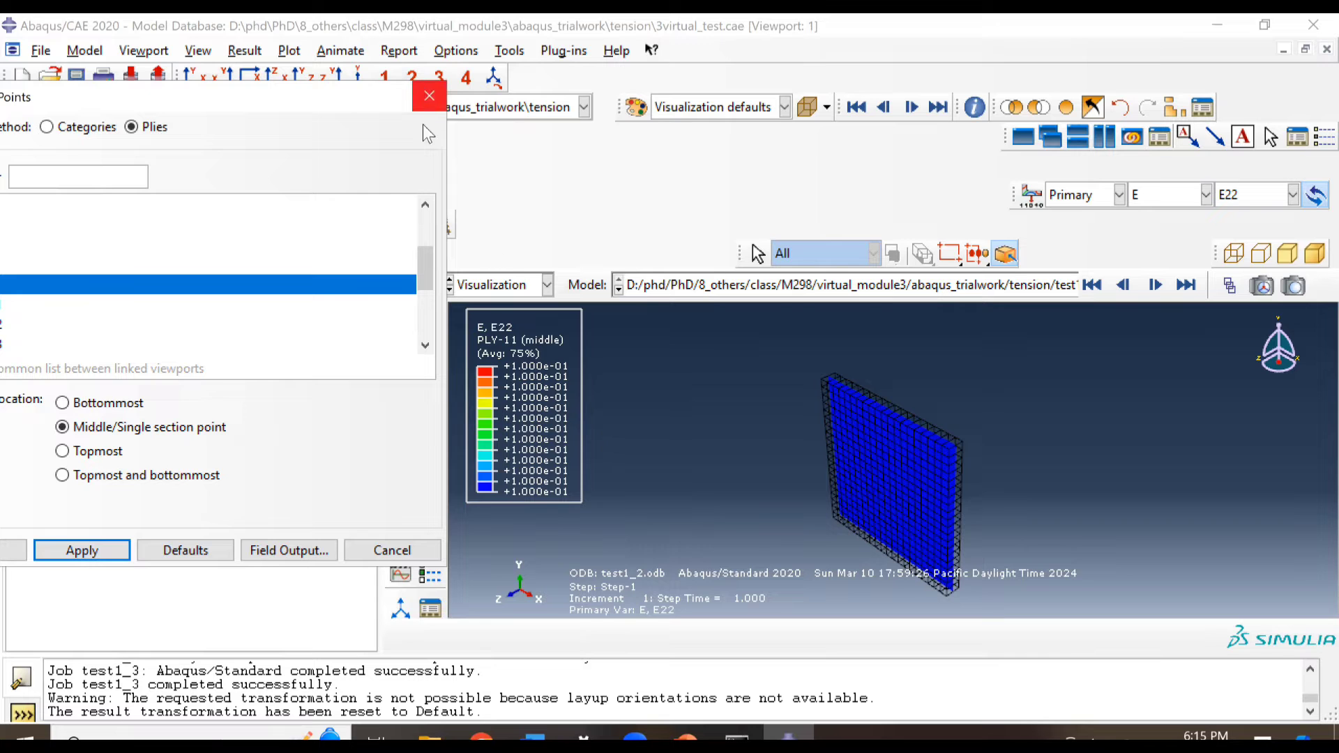
left_click(427, 102)
- Switch to the Property module with model3 and inspect the stacked layers along the edge of Part-1
left_click(547, 285)
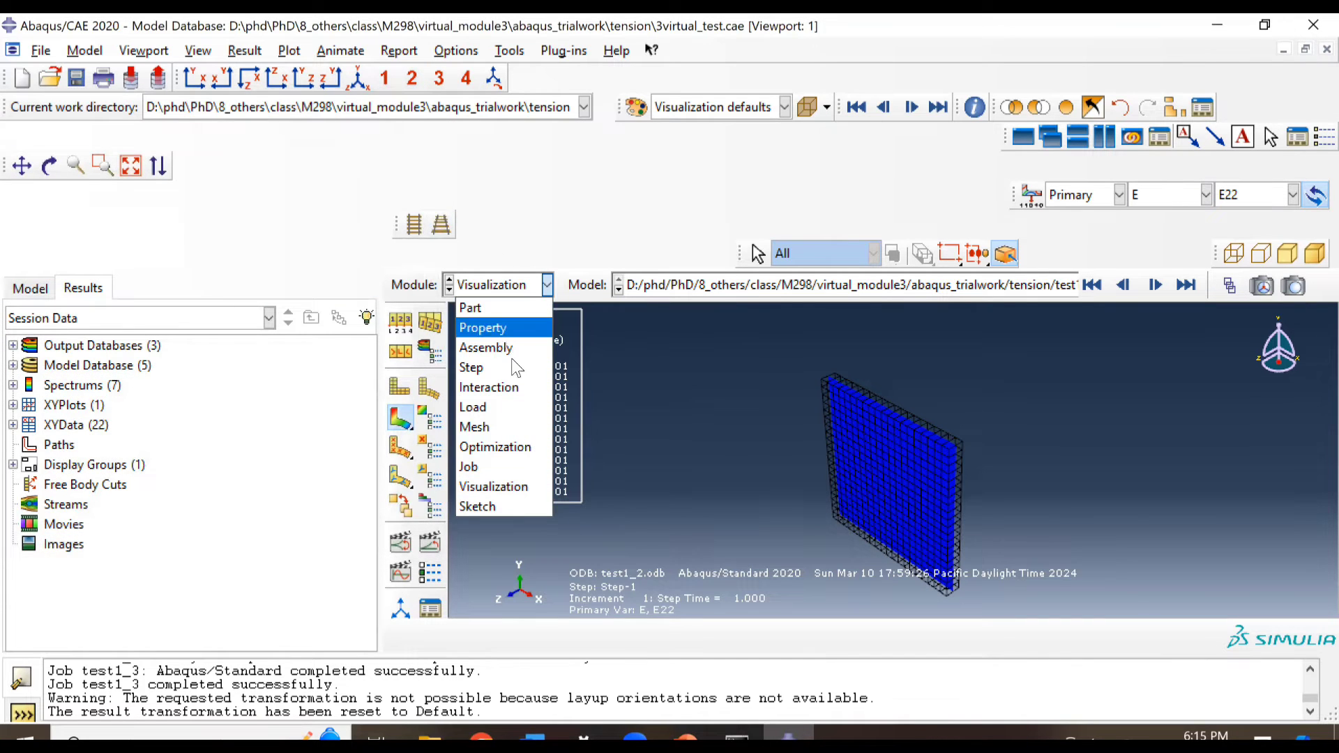
left_click(486, 329)
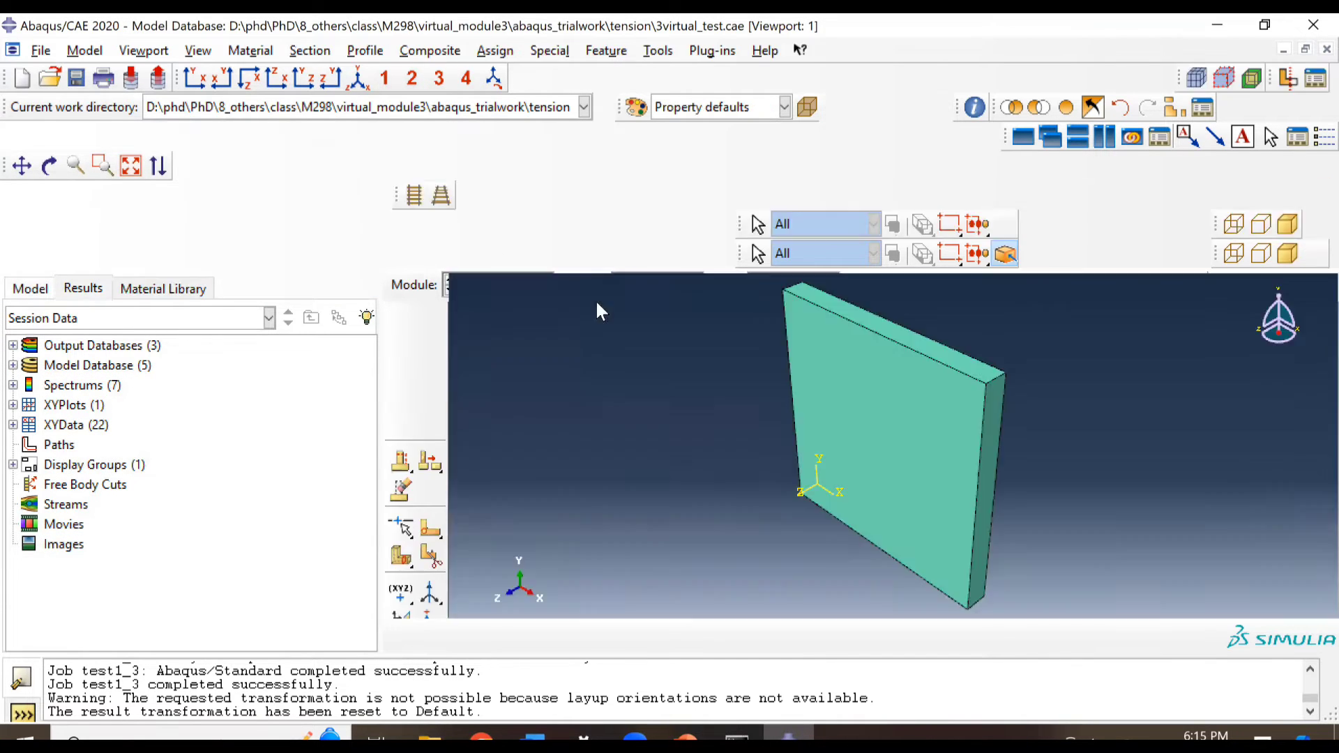
left_click(697, 255)
left_click(647, 338)
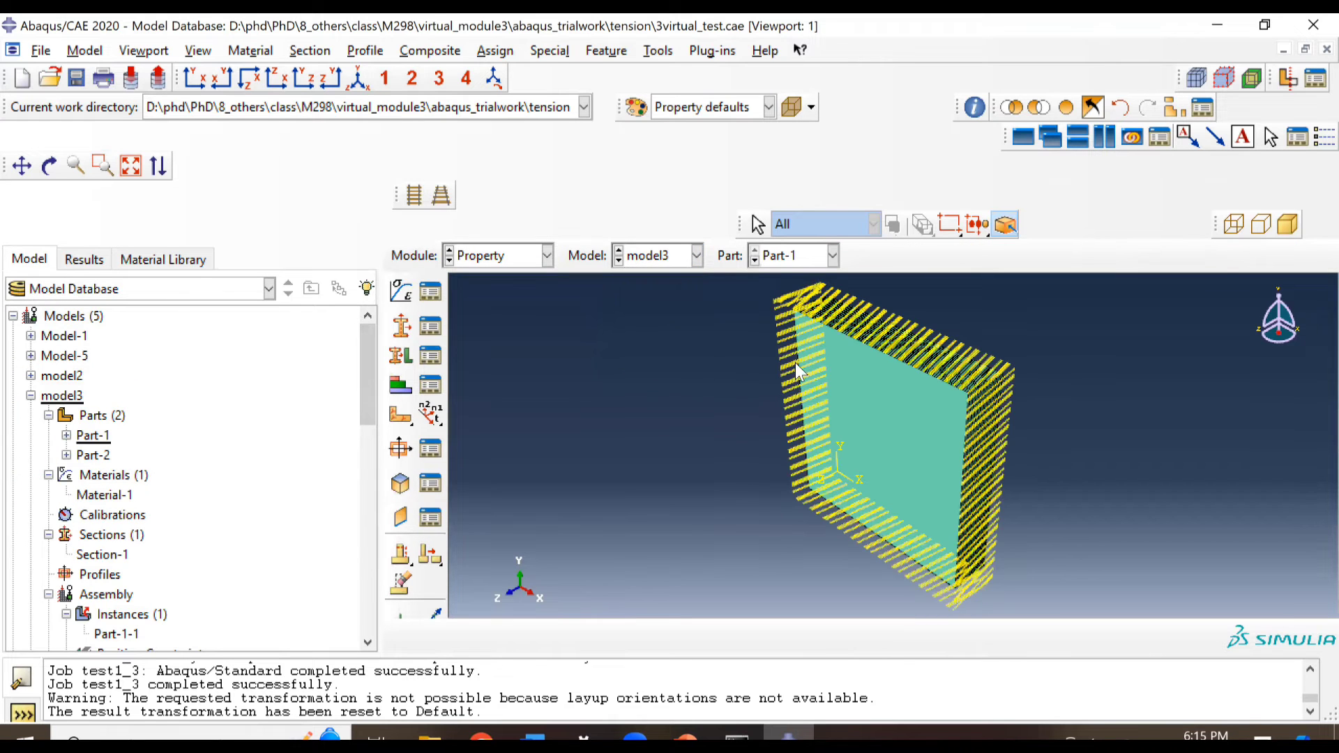
left_click_drag(968, 385, 824, 384, "ctrl+alt")
scroll(869, 429, "up", 3)
scroll(869, 429, "up", 3)
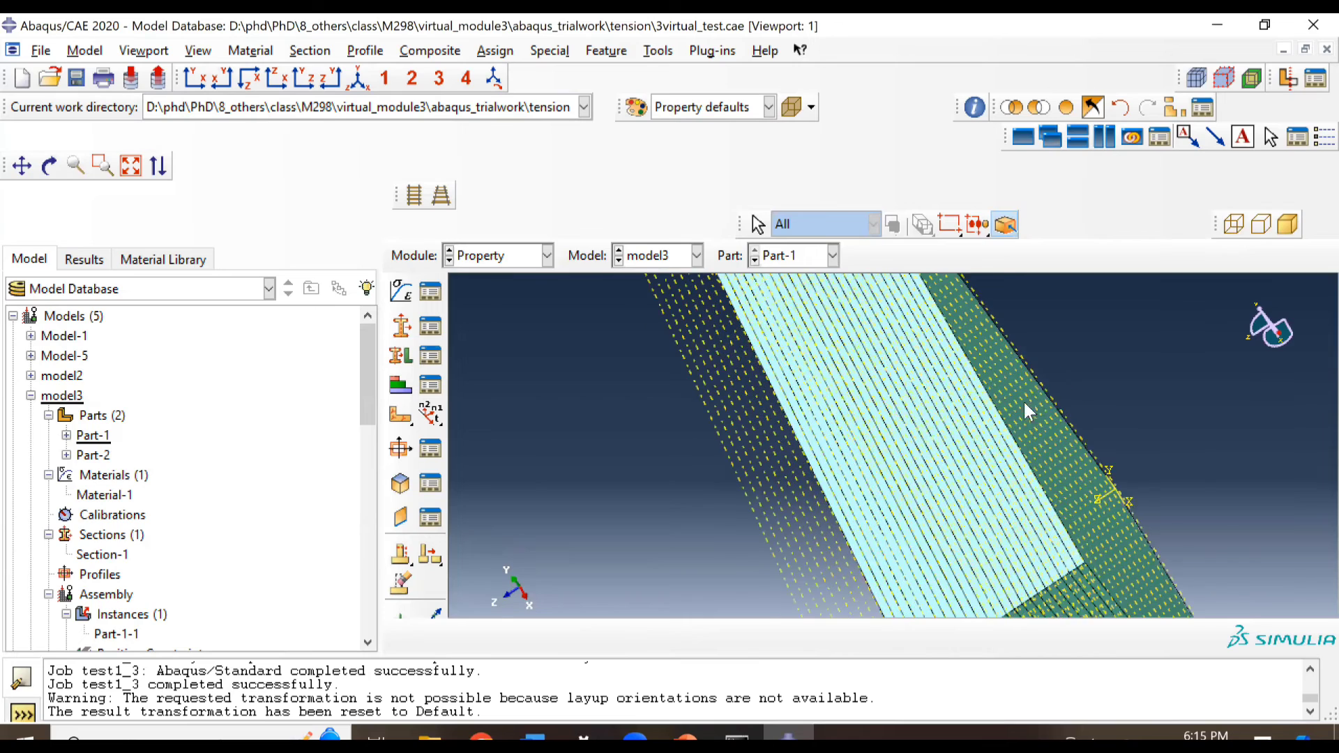
left_click_drag(948, 383, 498, 299, "ctrl+alt")
- Review the ply rotation angles and stacking direction of CompositeLayup-3, closing the layup editor without saving changes
left_click(496, 255)
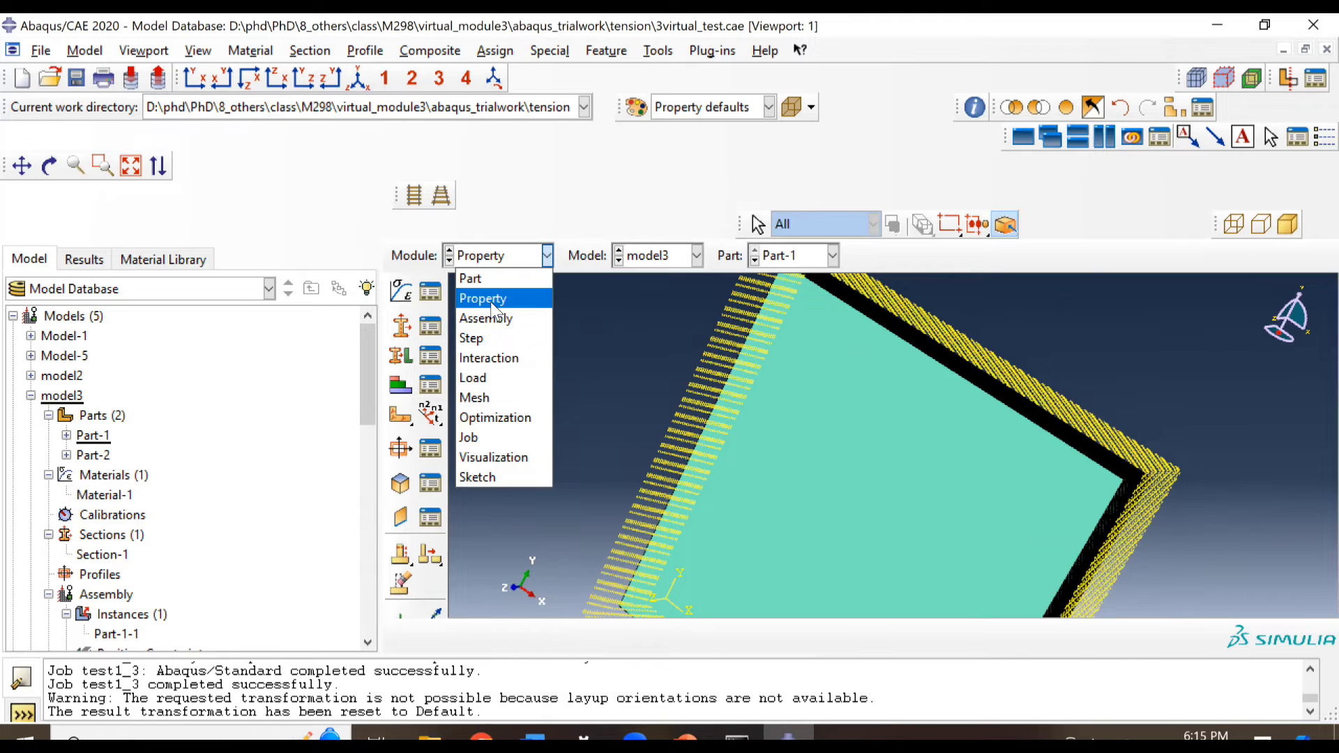
left_click(493, 304)
left_click(430, 385)
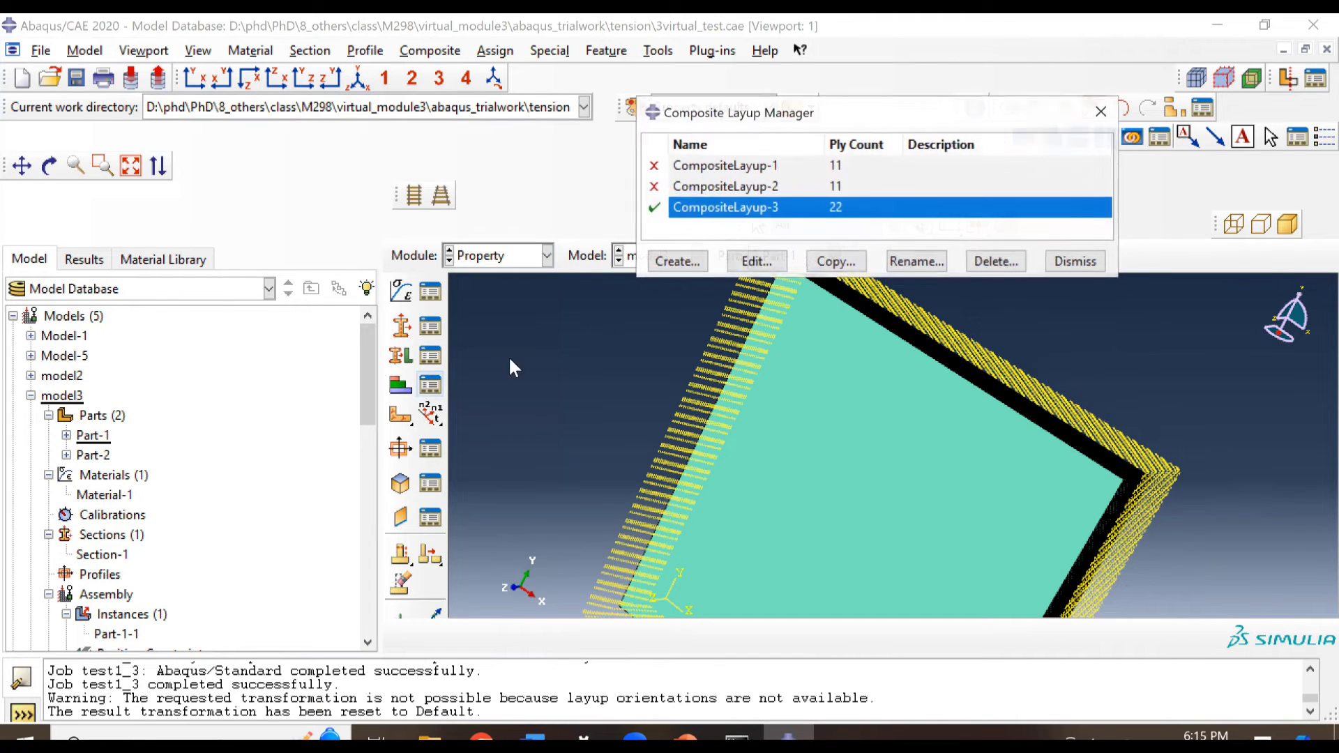
left_click(758, 263)
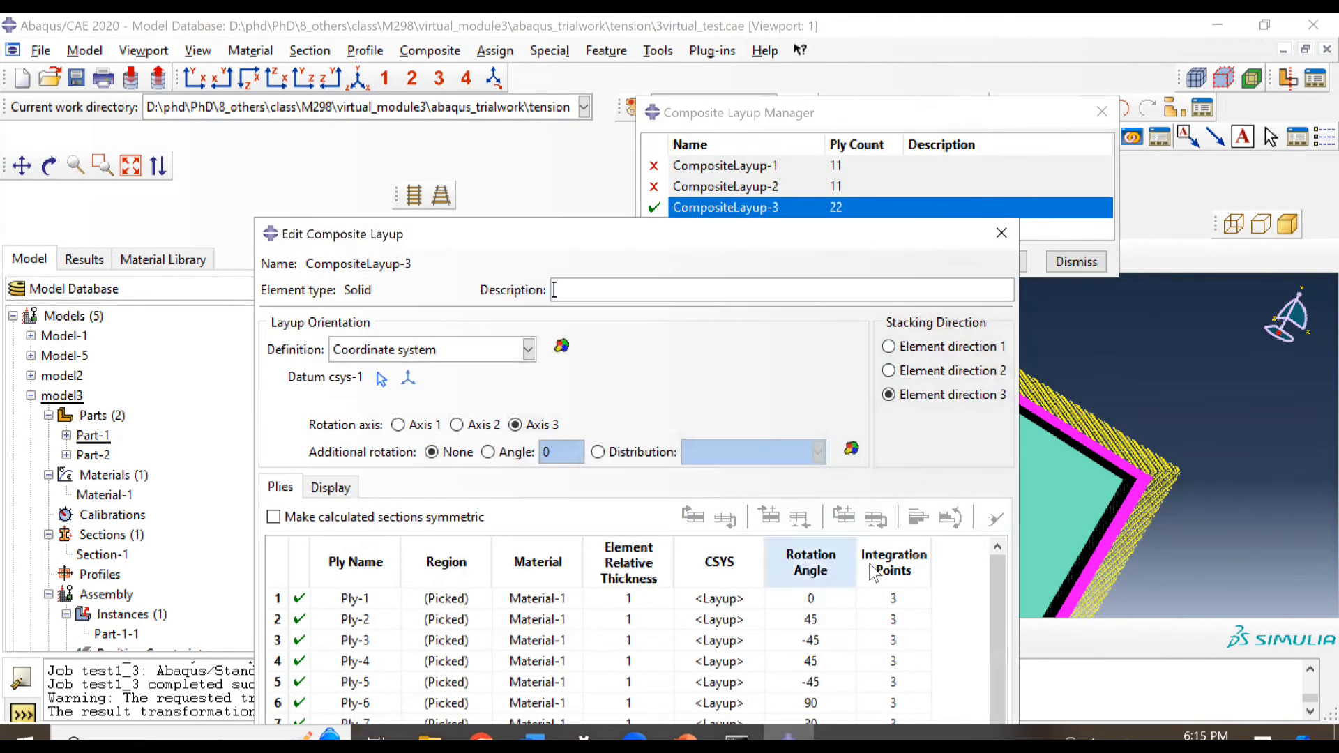
left_click(1001, 232)
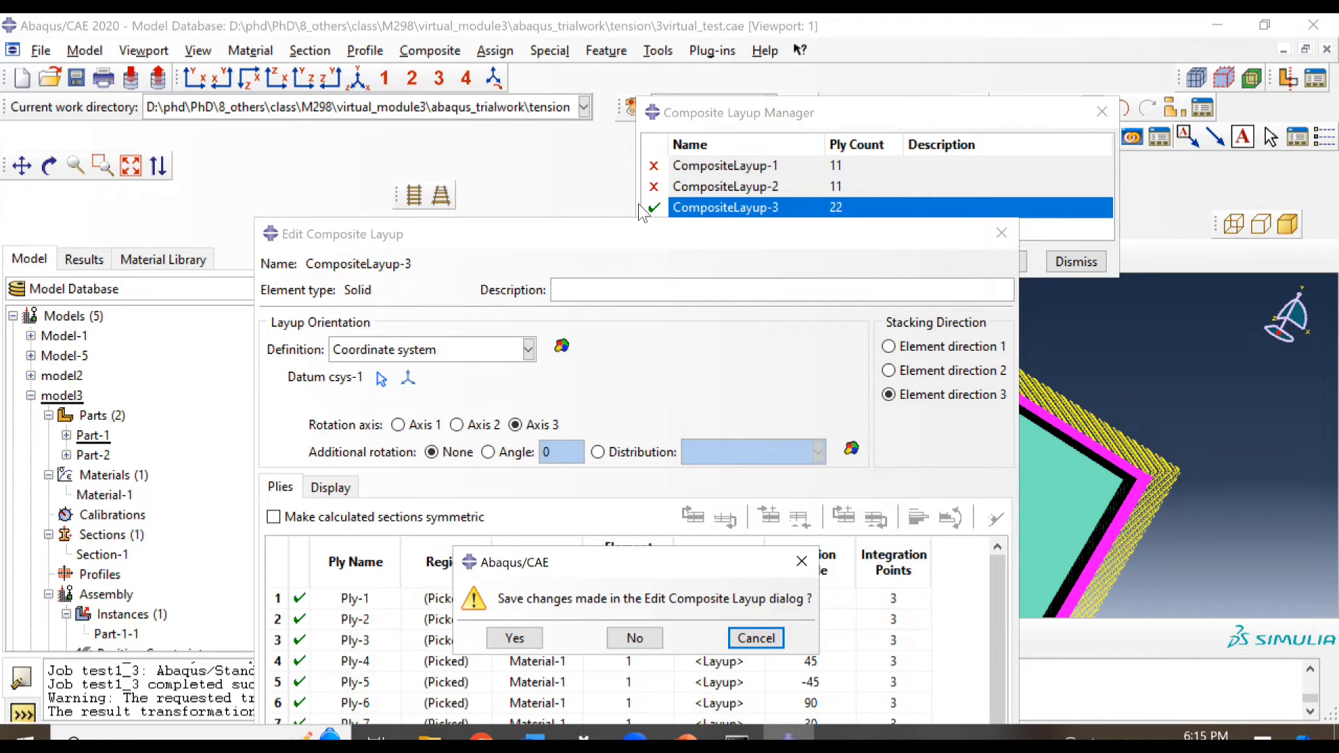
left_click_drag(621, 561, 621, 447)
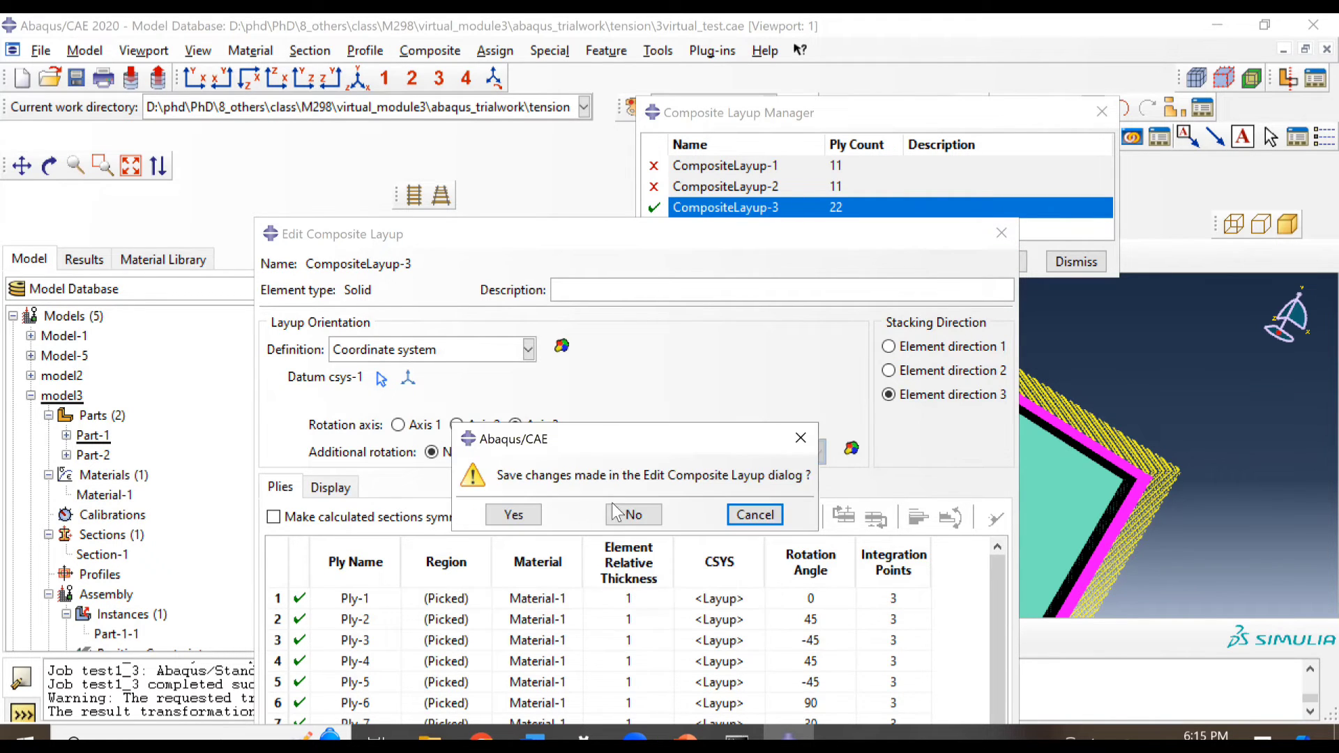
left_click(634, 524)
left_click(1102, 111)
- Review the composite layup domain and section point output of field output request F-Output-1 in the Step module
left_click(496, 258)
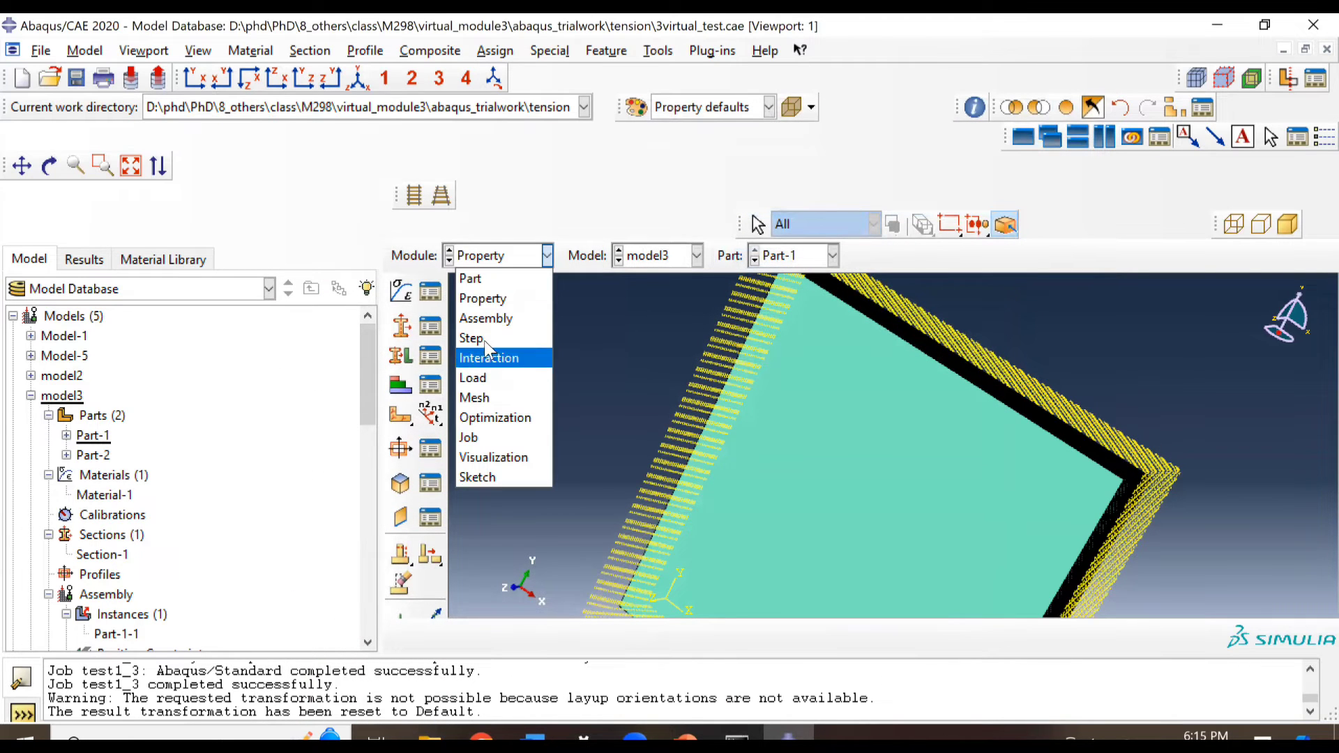
left_click(484, 338)
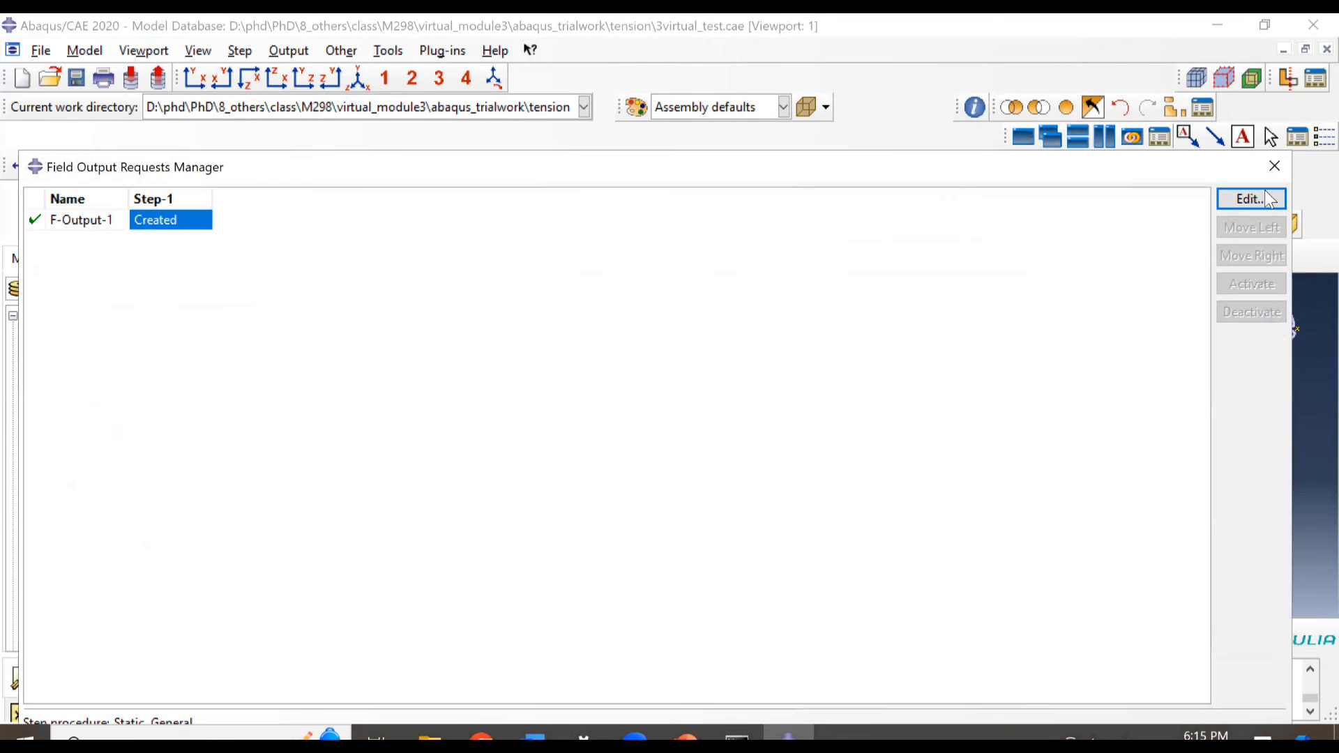
left_click(1250, 198)
left_click(764, 157)
left_click(643, 158)
left_click(904, 39)
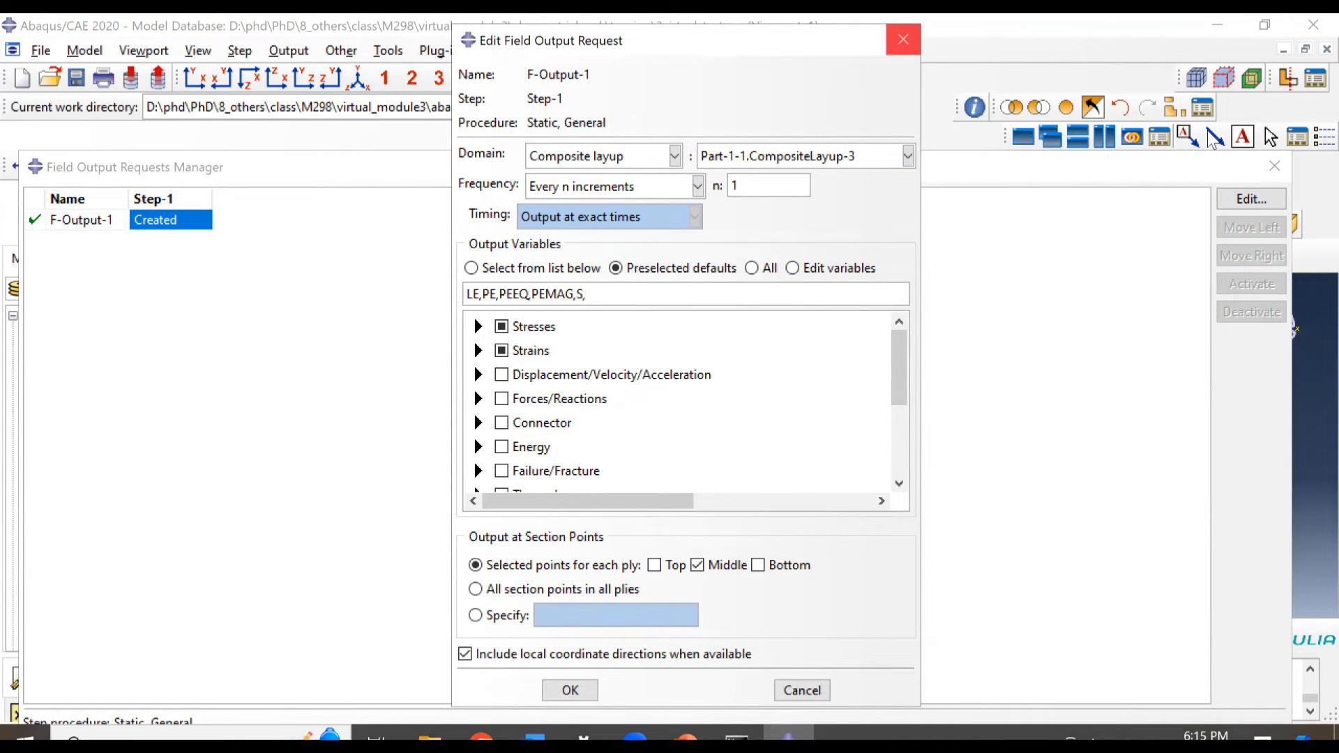
left_click(903, 39)
left_click(1275, 166)
- Open the results of job test1_3 from the Job module
left_click(488, 256)
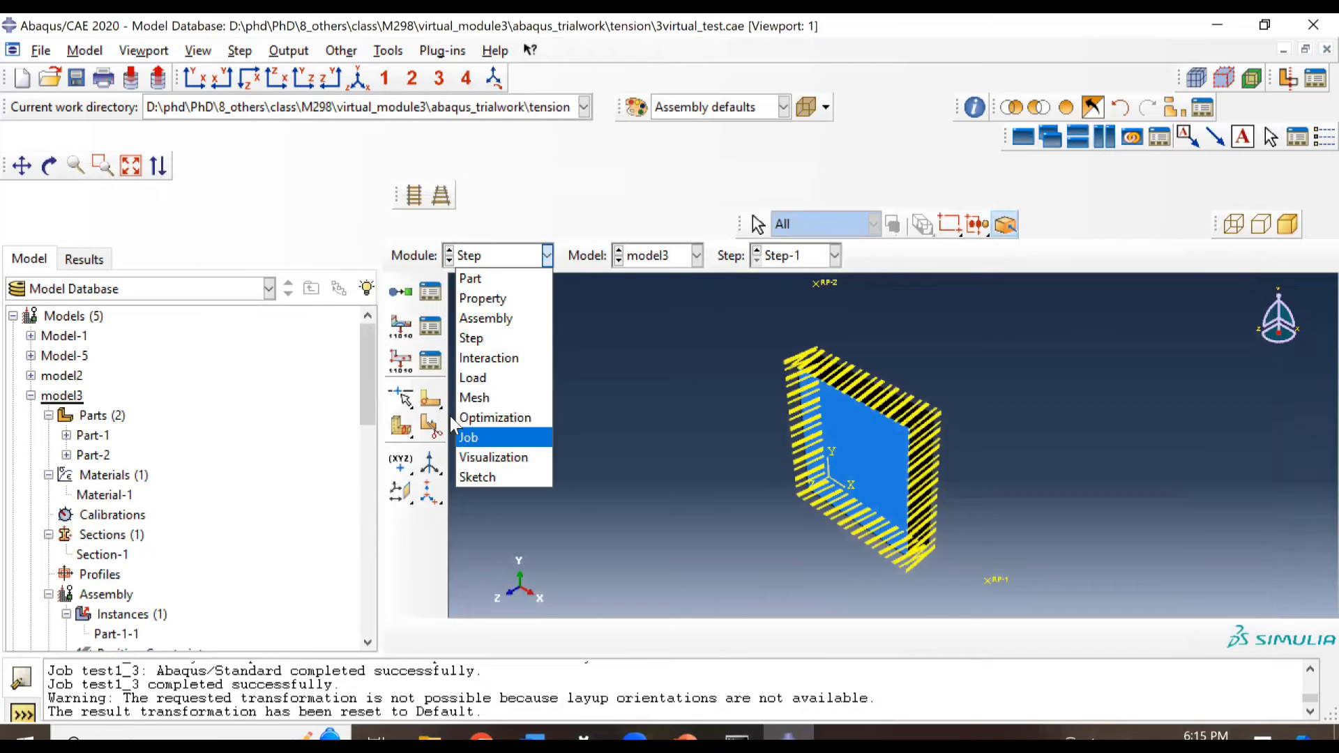
left_click(468, 437)
left_click(430, 291)
left_click(680, 191)
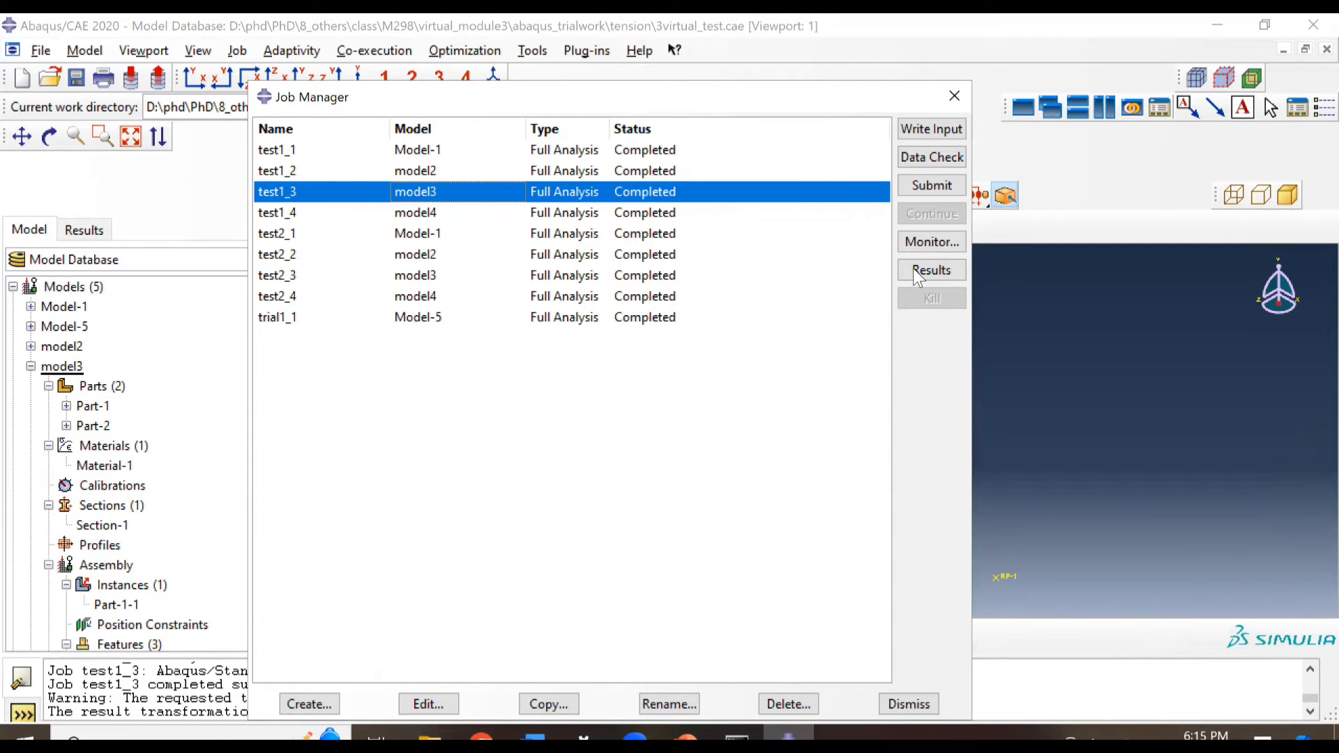
left_click(931, 270)
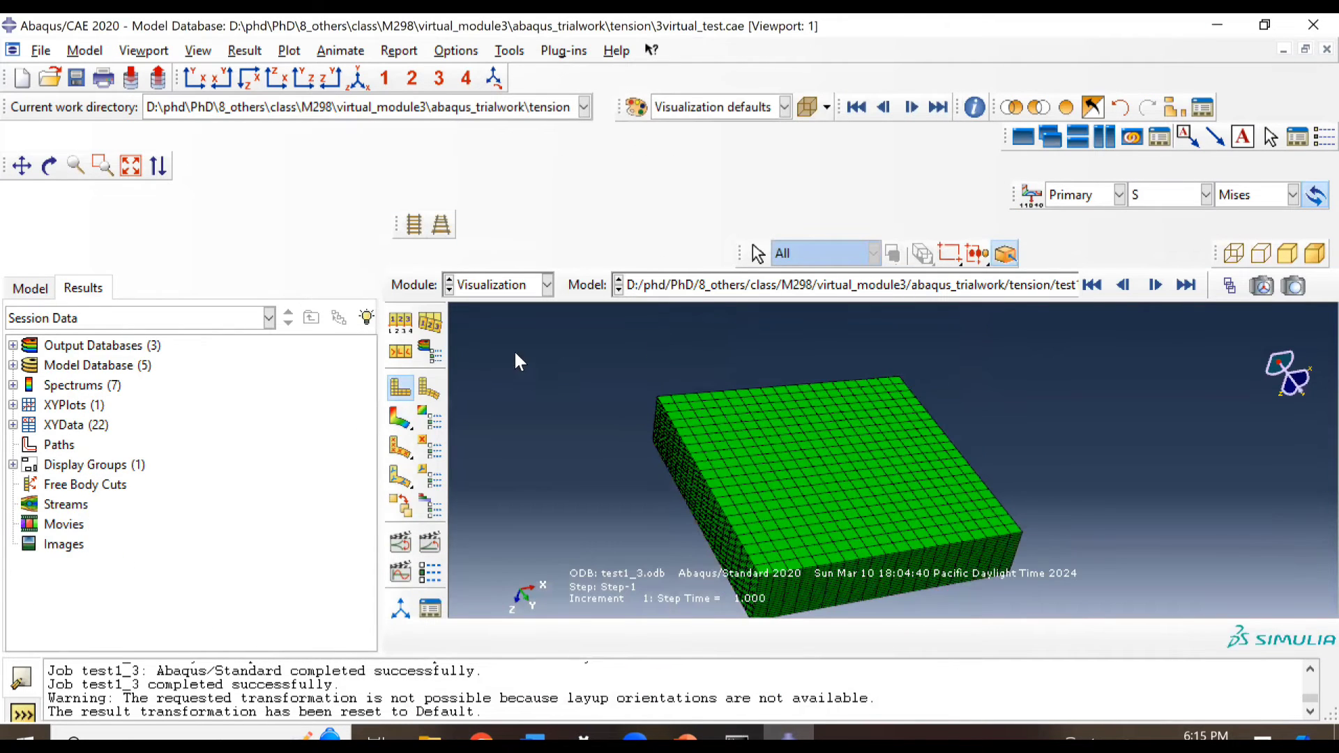
- Apply PLY-8 at the middle section point for the test1_3 results and set the plotted stress component to S11
left_click(245, 50)
left_click(260, 116)
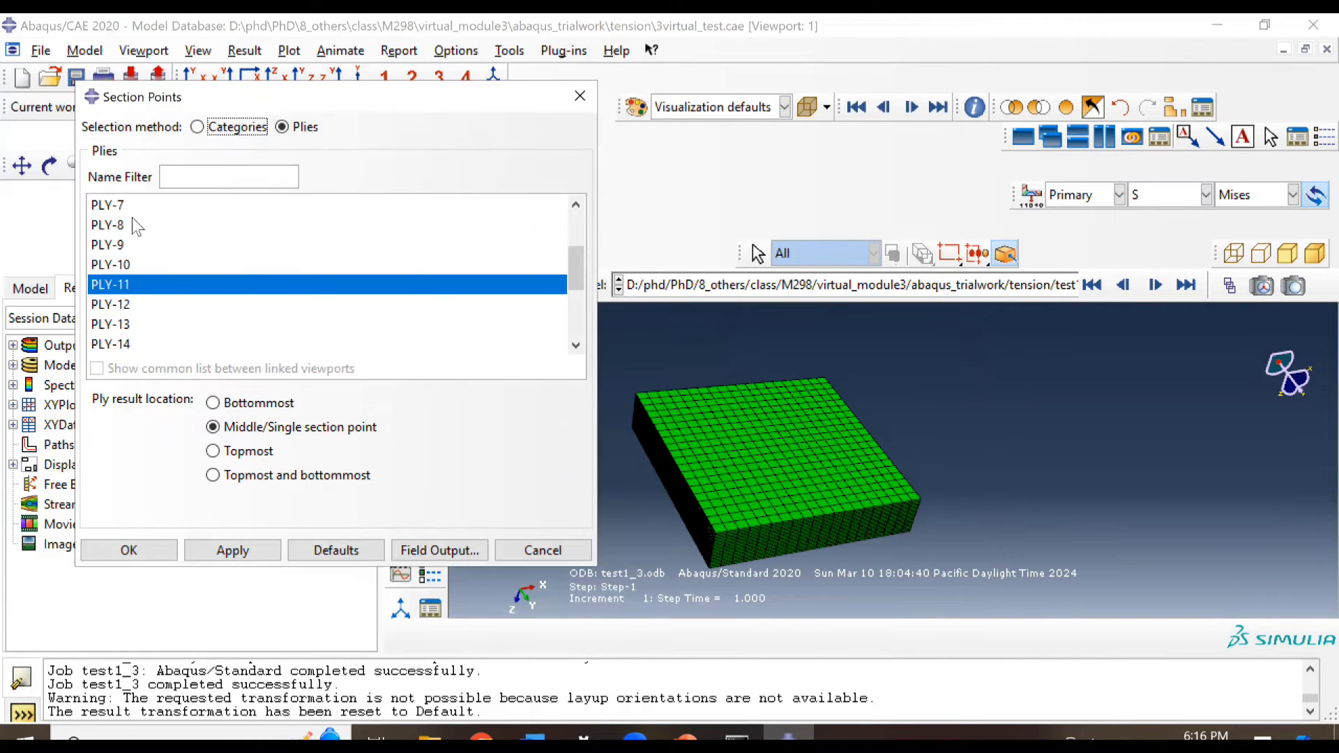
left_click(232, 551)
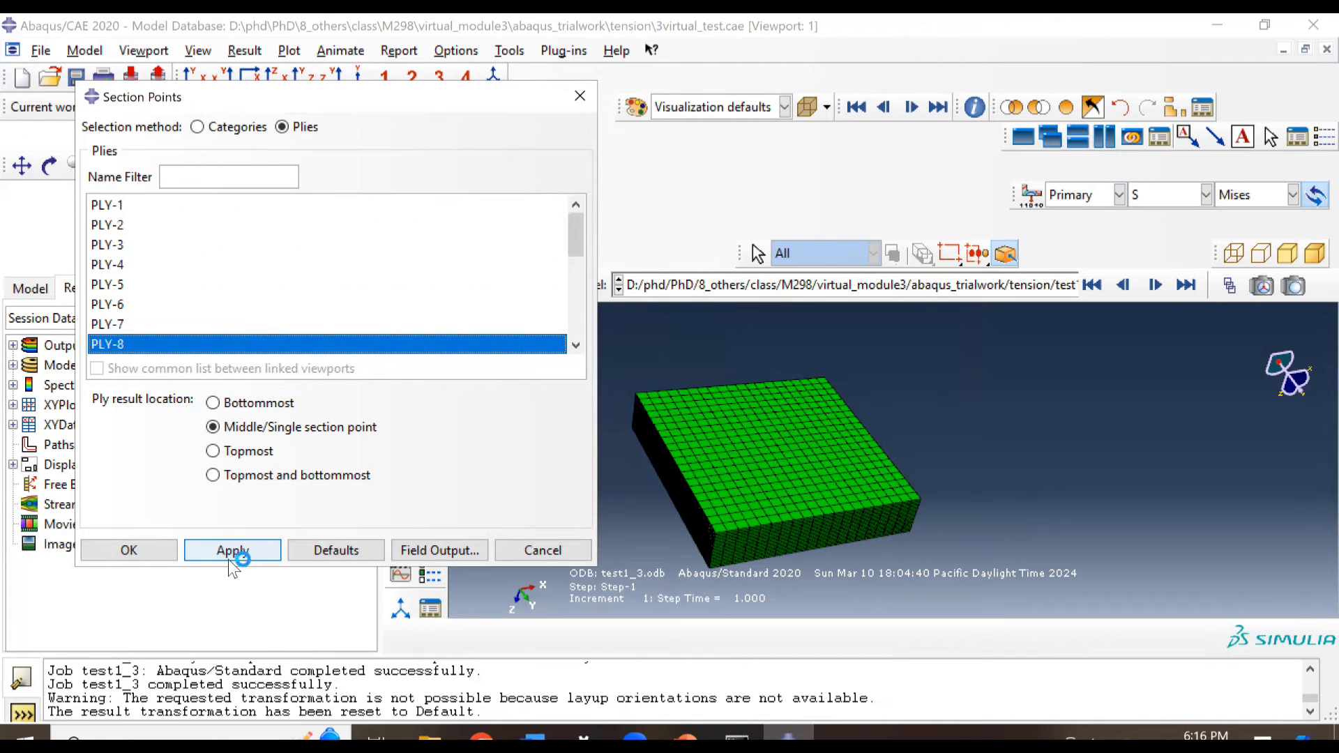
left_click(1245, 195)
left_click(1245, 381)
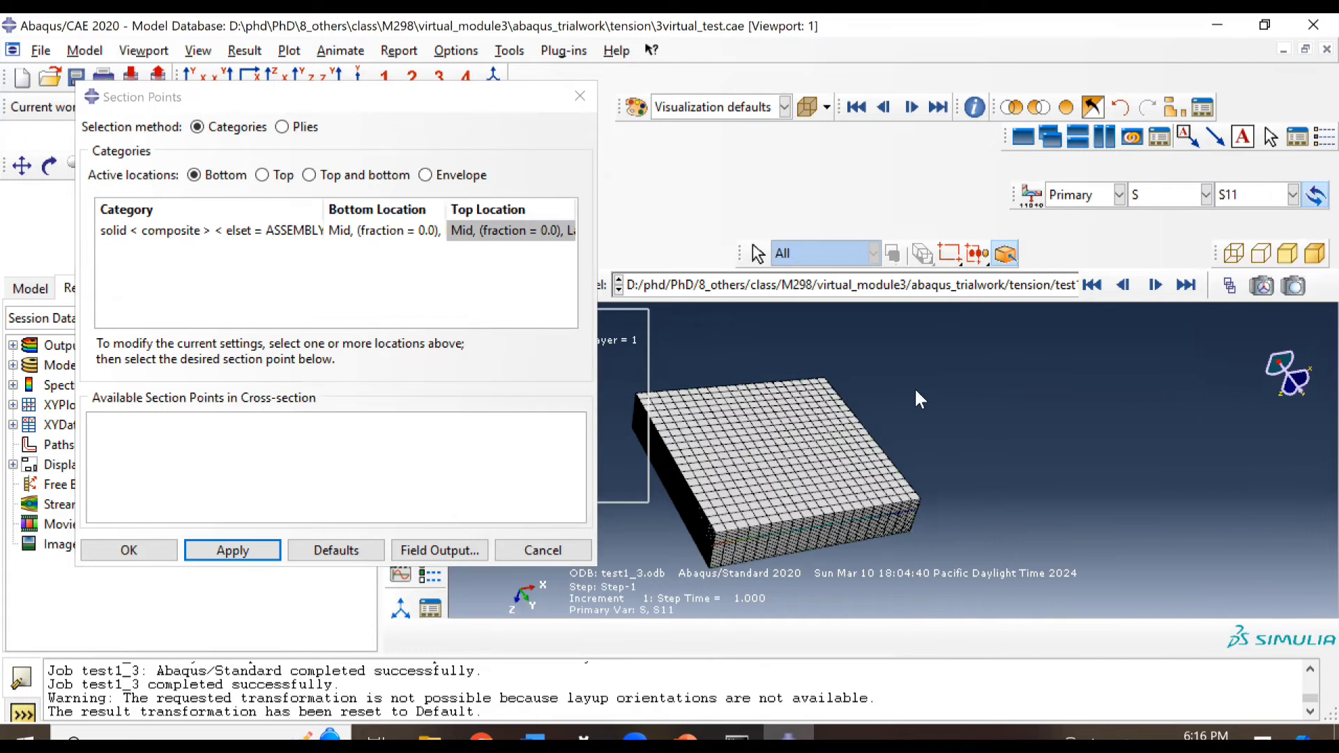
left_click(233, 551)
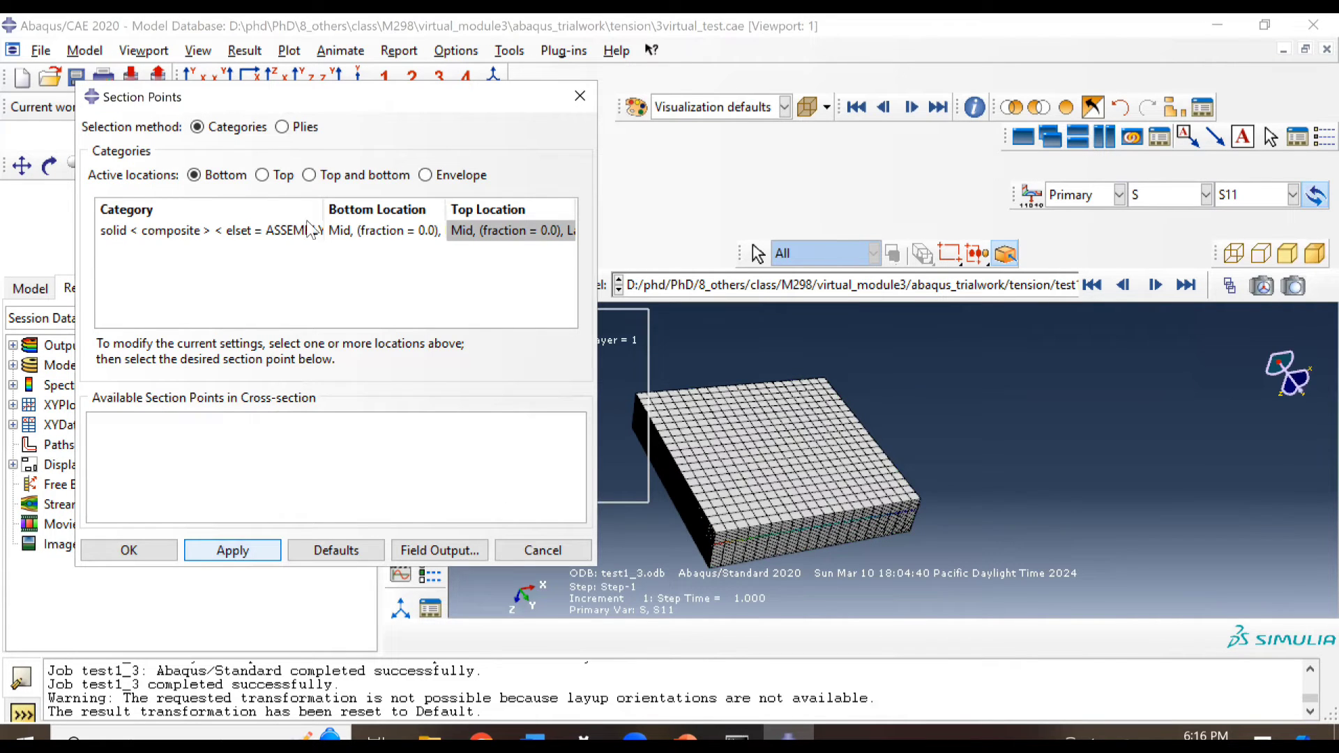
- Reselect the Plies method and display the S11 contour and legend for PLY-2
left_click(282, 127)
left_click(175, 226)
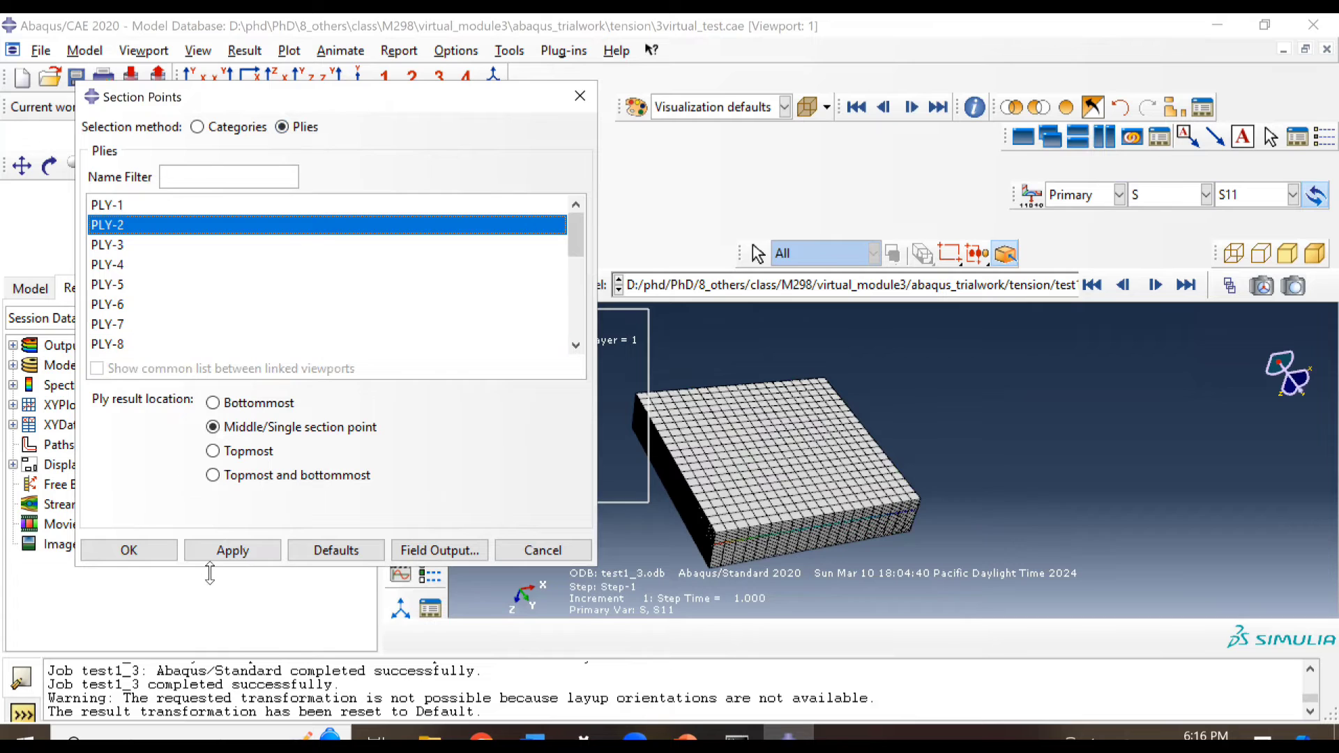
left_click(237, 550)
left_click_drag(763, 509, 794, 477, "ctrl+alt")
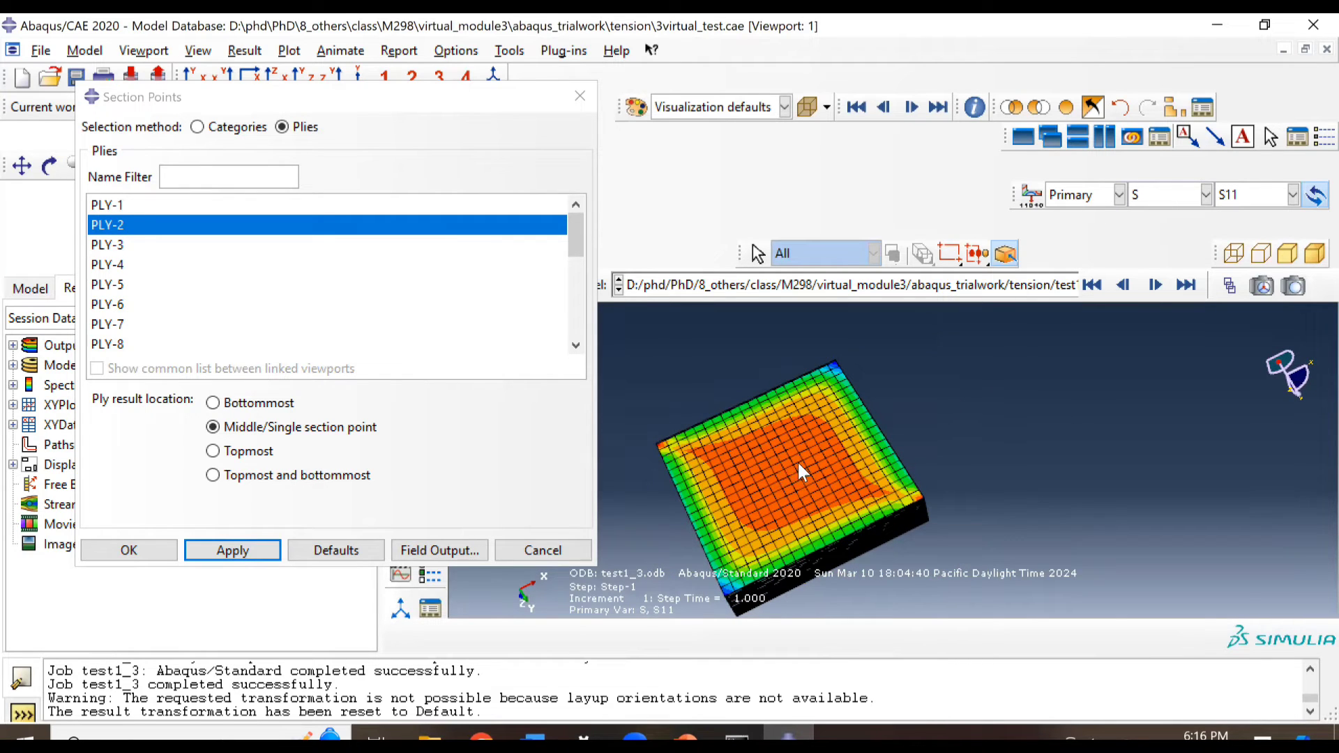
left_click_drag(360, 99, 1011, 109)
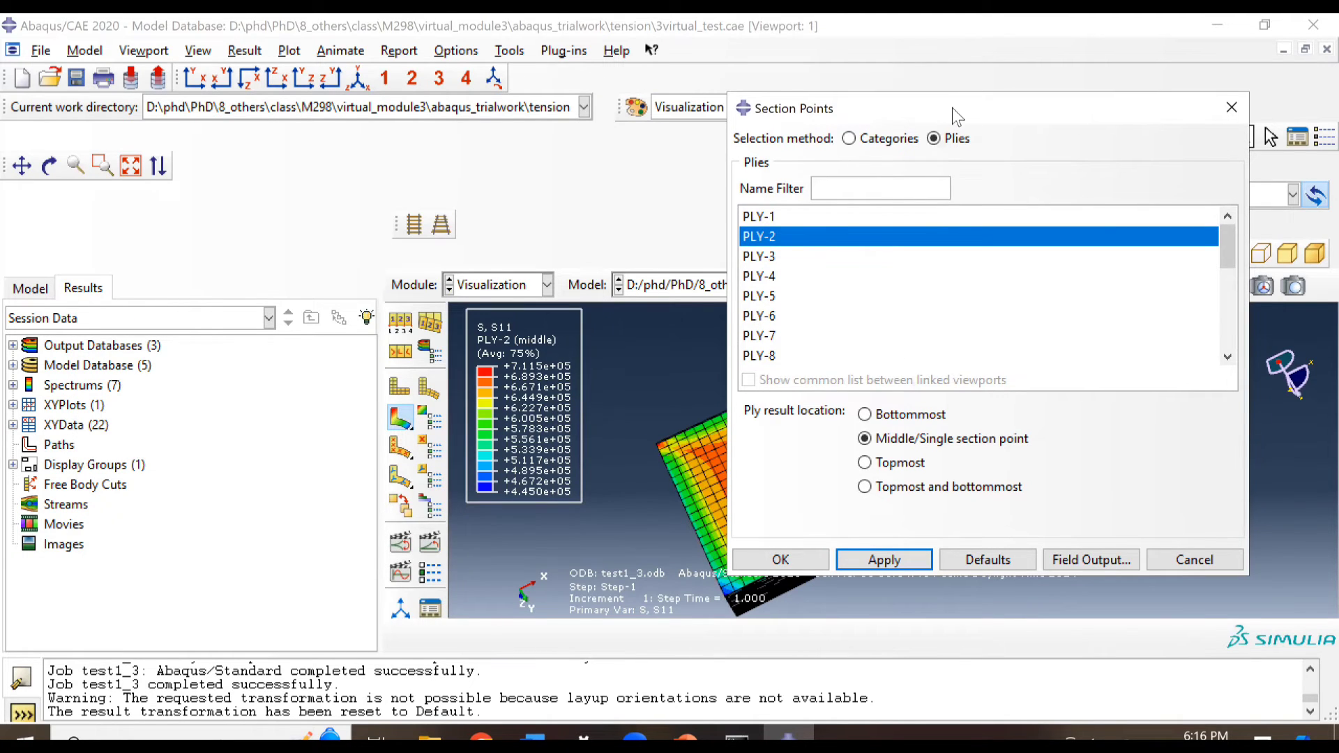
left_click_drag(952, 107, 1025, 113)
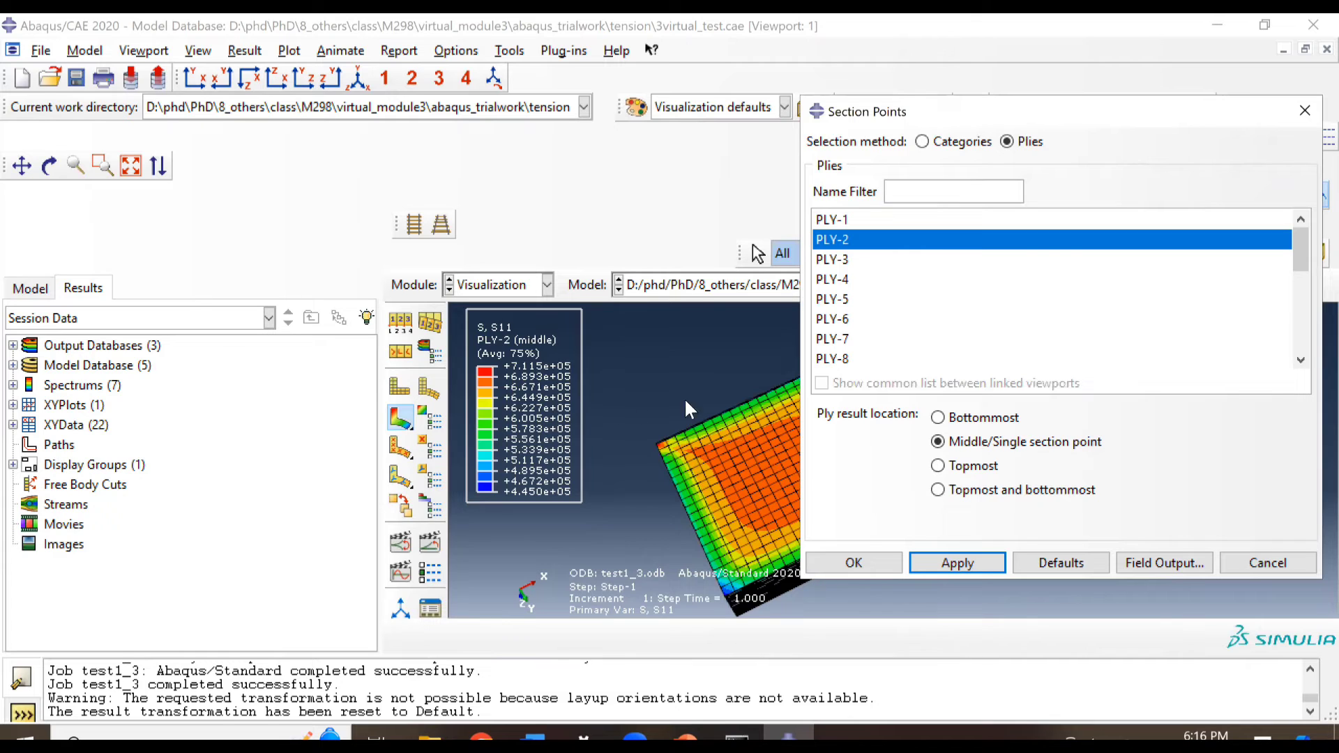
- Check the S11 stress at the middle section point of PLY-3, followed by PLY-1
left_click_drag(1056, 115, 784, 110)
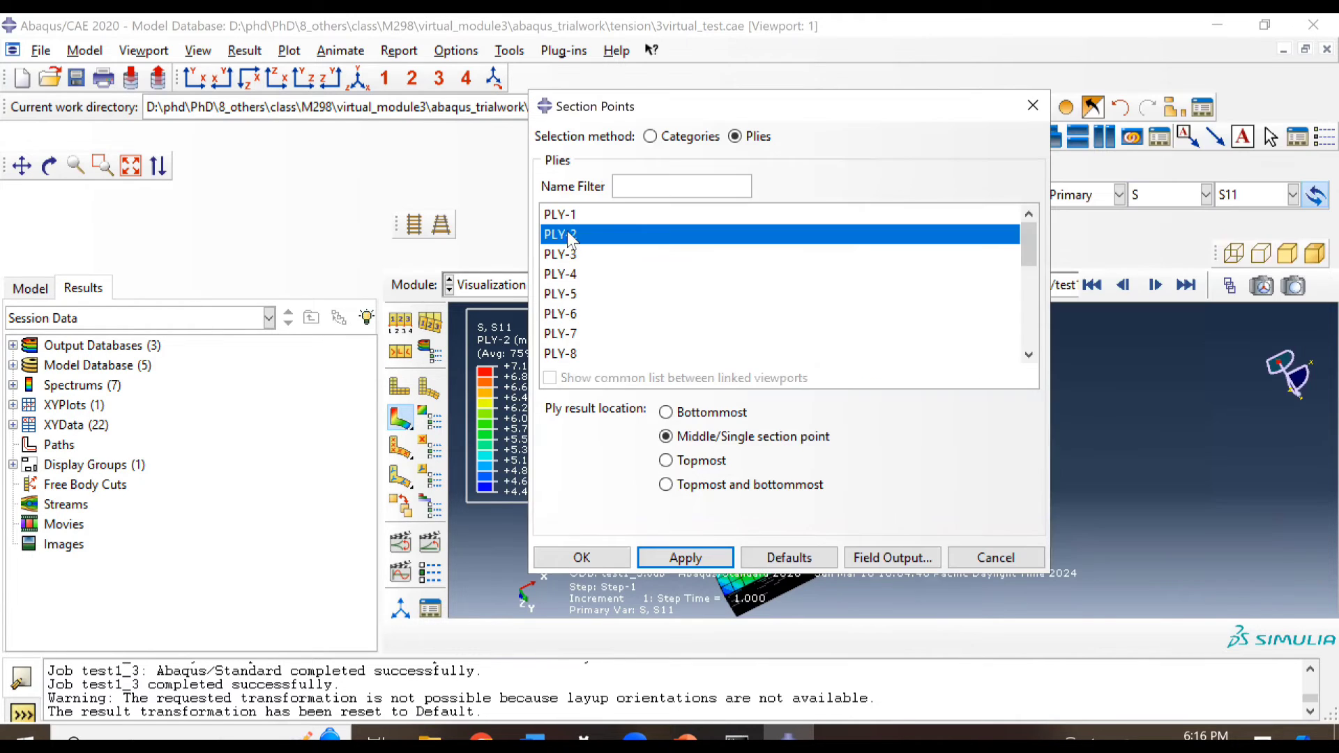
key("Down")
left_click(666, 558)
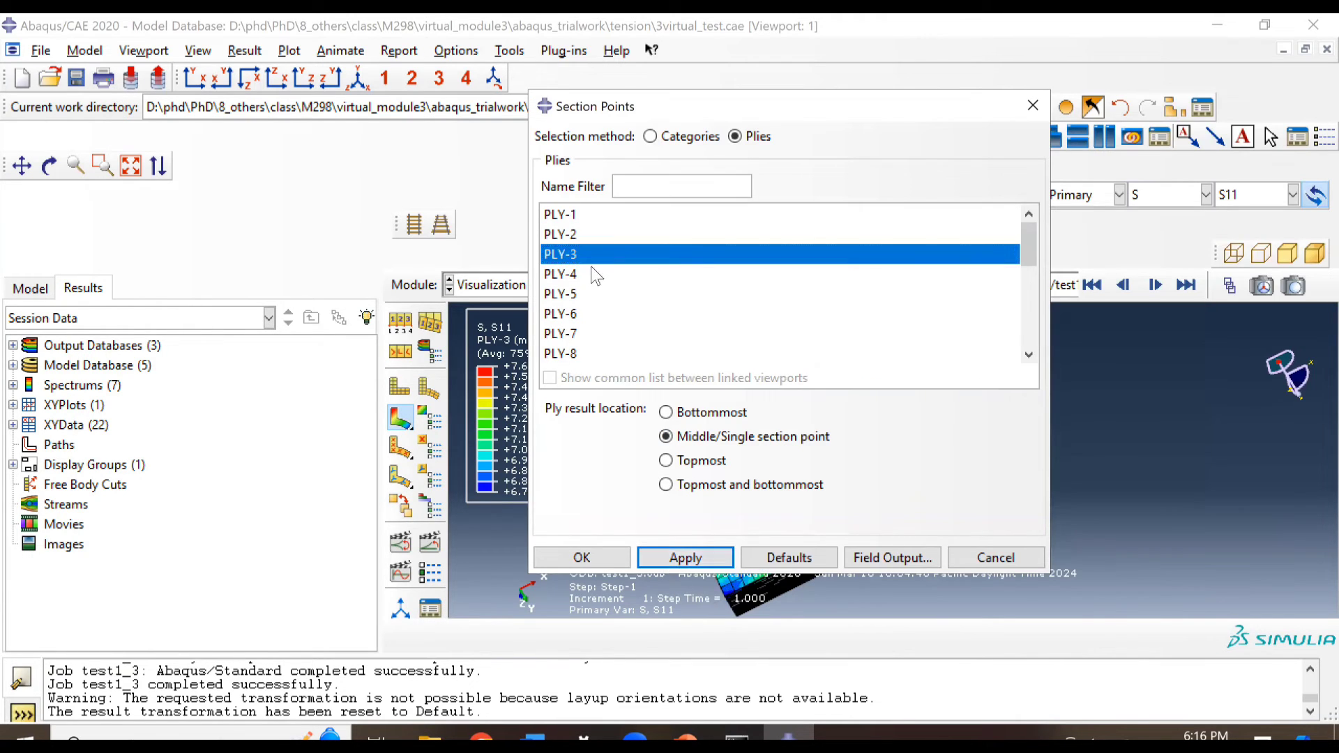
left_click(584, 221)
left_click(686, 558)
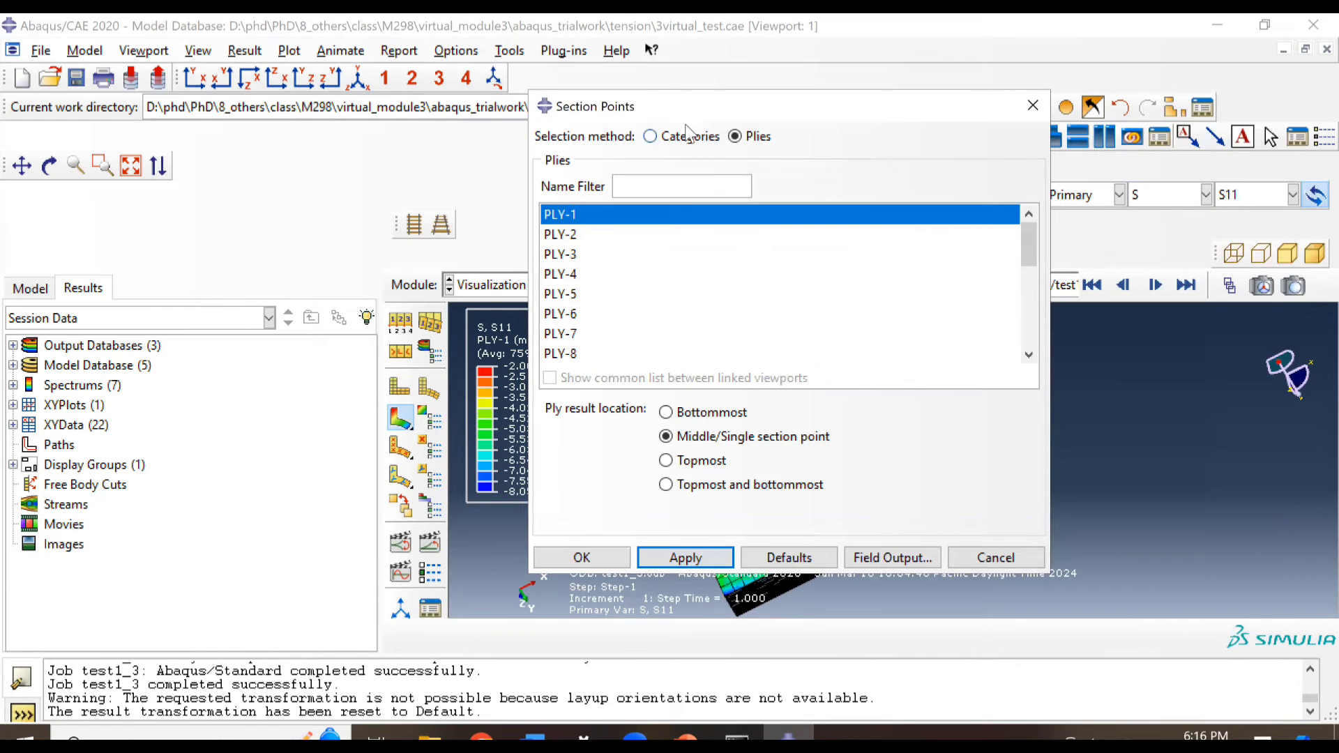
- Examine the full S11 contour and legend of PLY-1 for test1_3, and close the section point settings
left_click_drag(907, 106, 1245, 108)
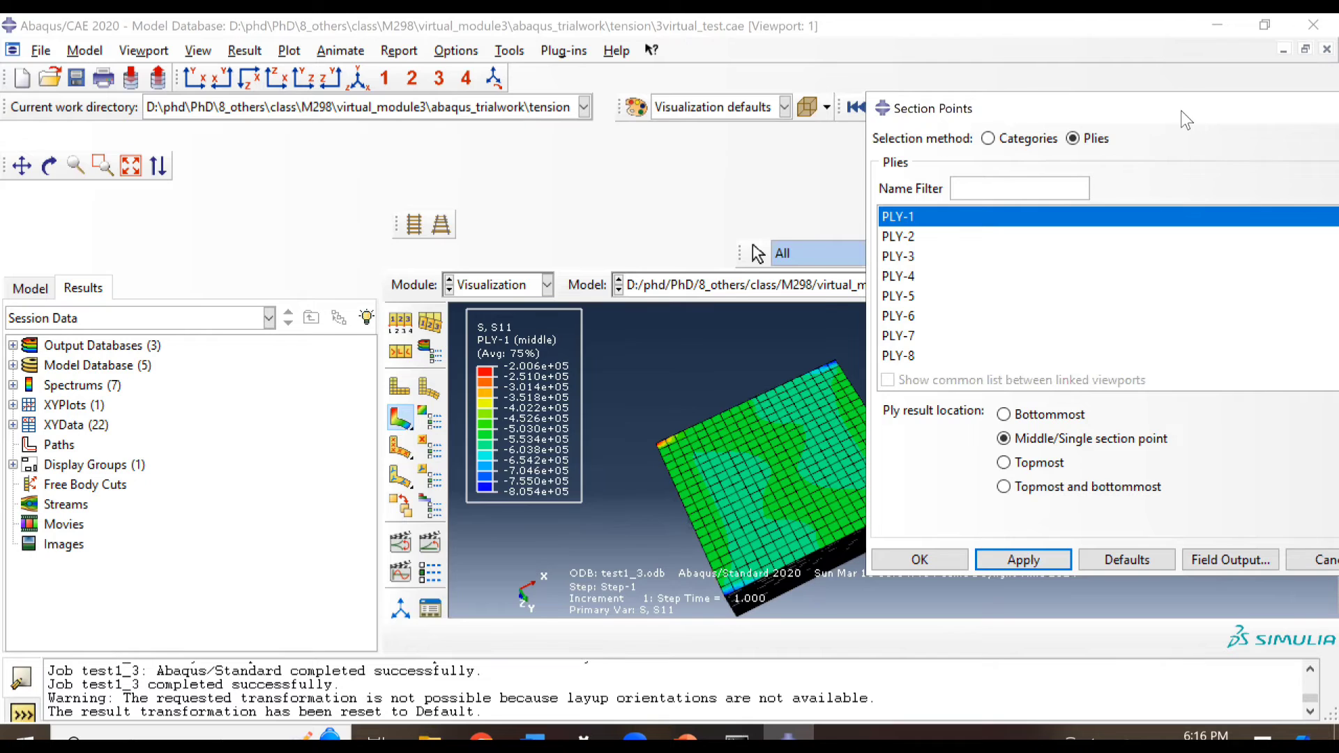
left_click_drag(1182, 110, 624, 148)
left_click(813, 145)
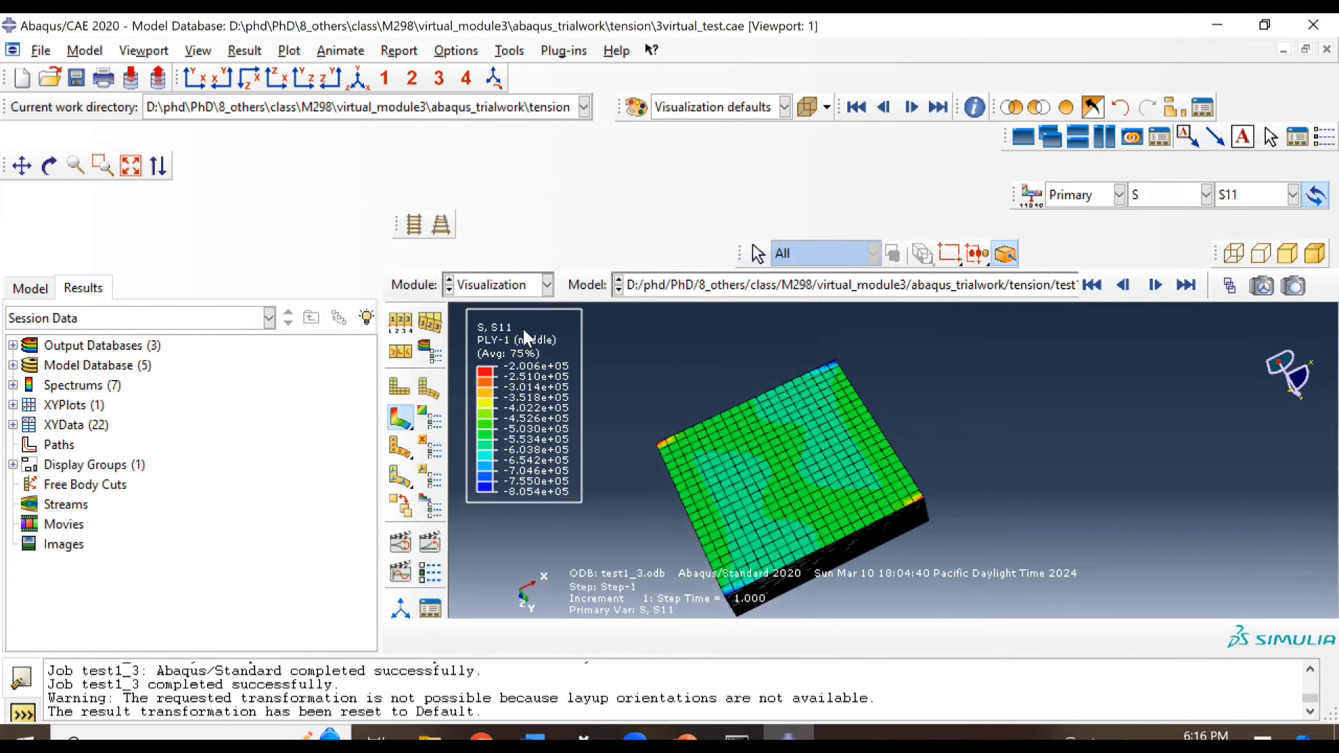
- Show model3 in the Load module and check the Virtual Test – X Loading slide in PowerPoint before returning to Abaqus
left_click(546, 284)
left_click(501, 400)
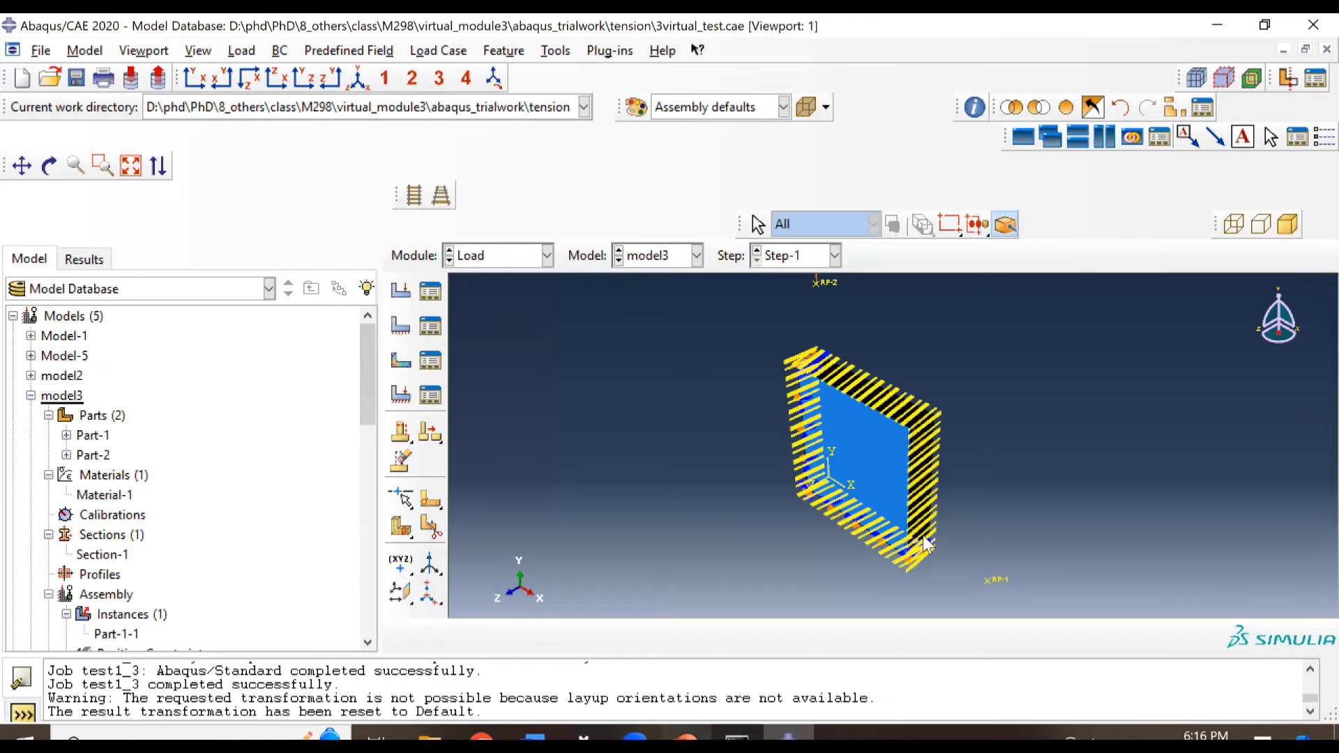
key("alt+Tab")
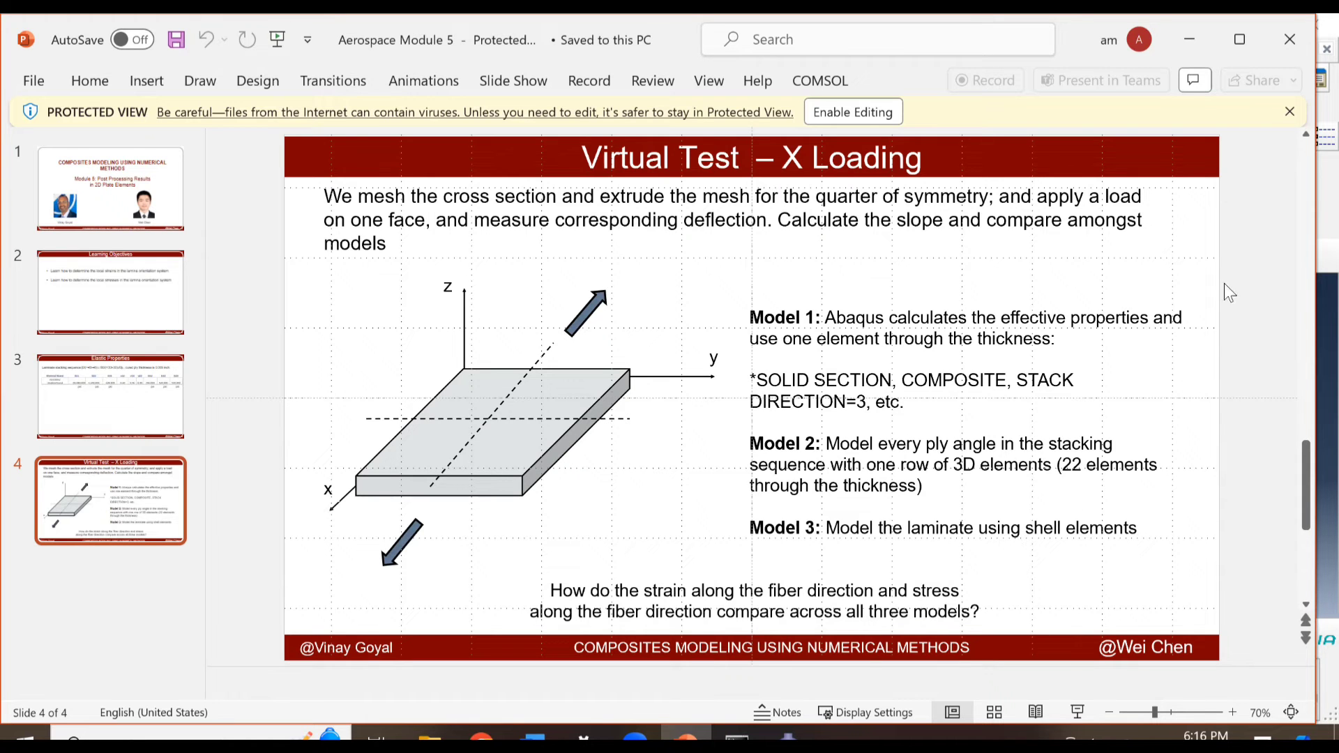
left_click(1191, 39)
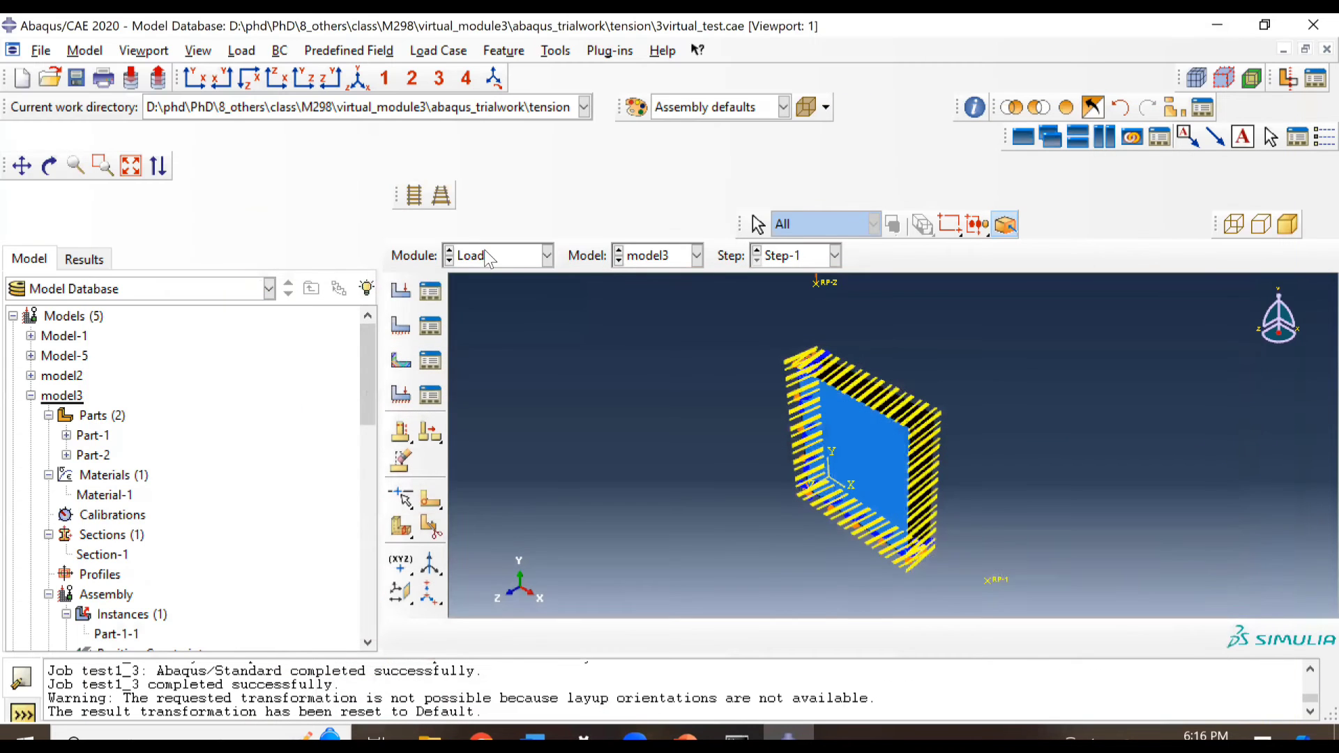
- Review the definition of CompositeLayup-3 on model3's Part-1 in the Property module and close it without saving changes
left_click(484, 252)
left_click(492, 300)
left_click(430, 357)
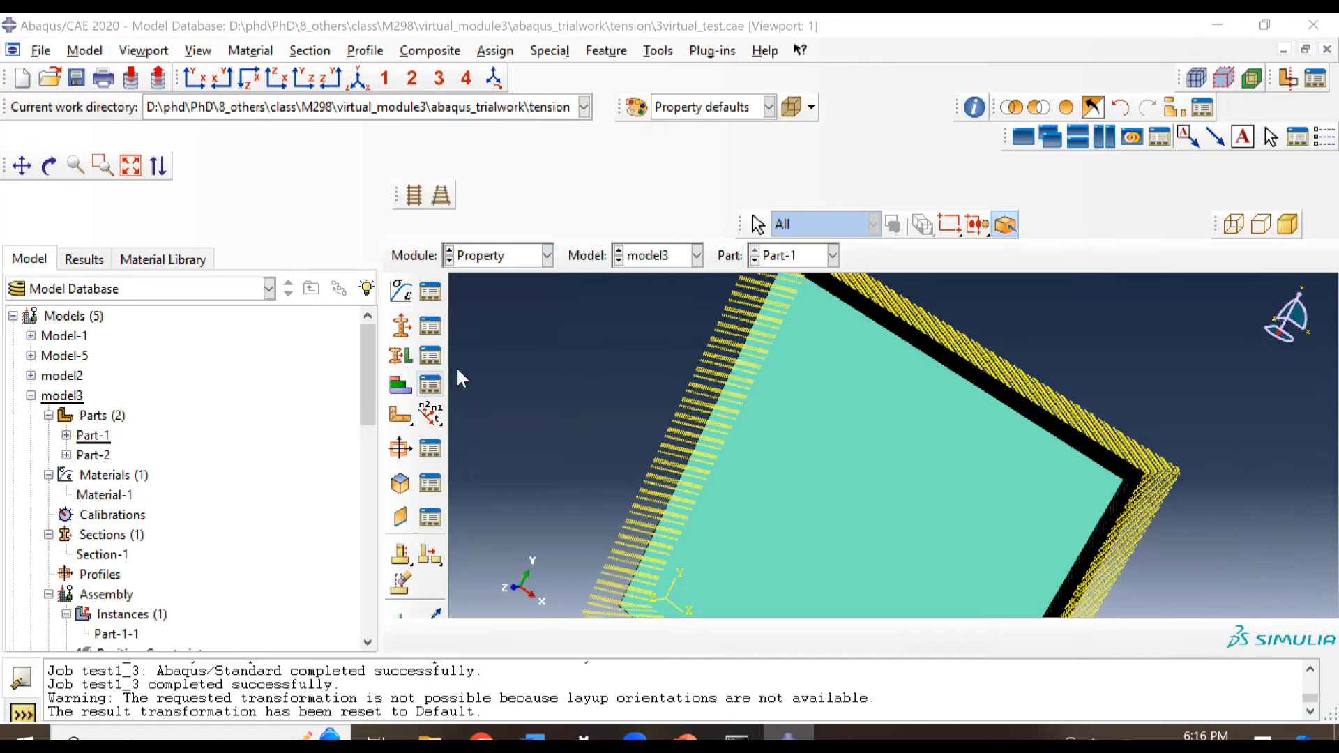
left_click(756, 207)
double_click(761, 211)
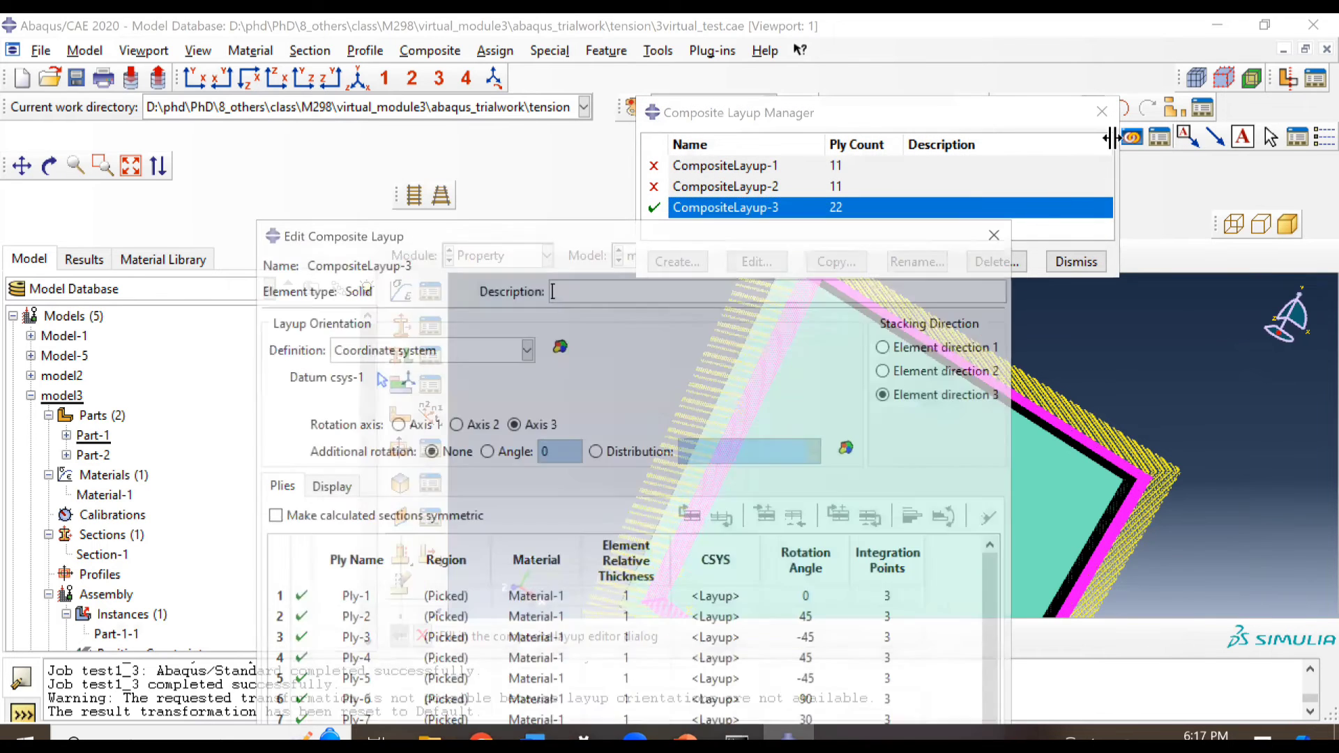
left_click(1002, 233)
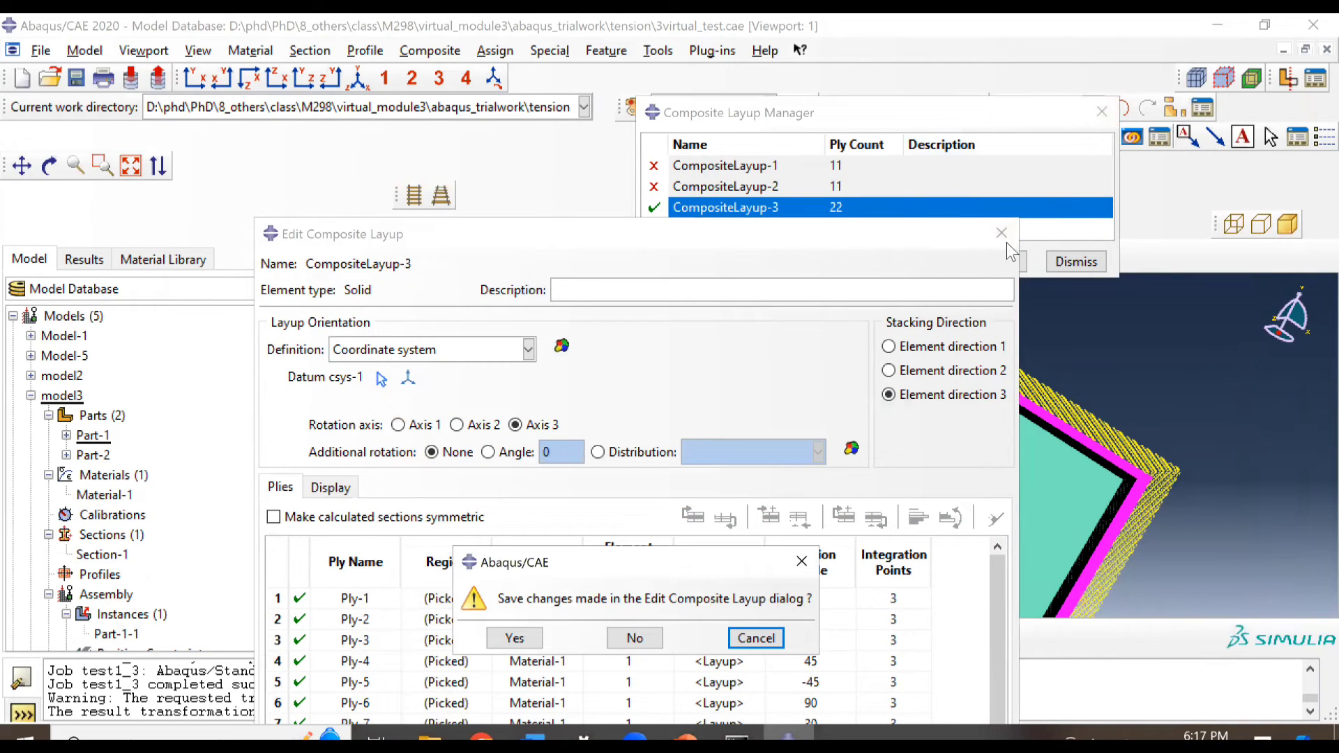
left_click(634, 638)
left_click(1102, 111)
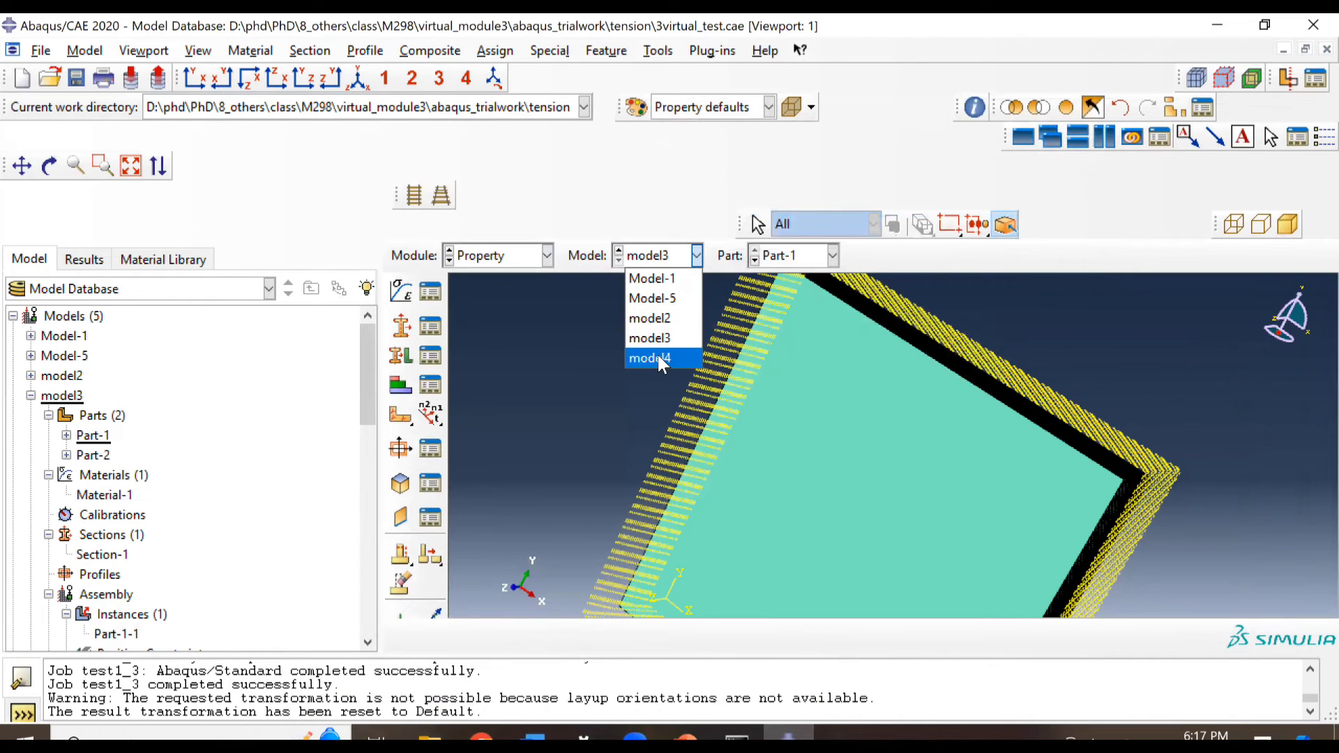
- Switch to model4 in the Property module and check the section assignments of its Part-2
left_click(658, 358)
left_click_drag(830, 521, 450, 359, "ctrl+alt")
left_click(432, 355)
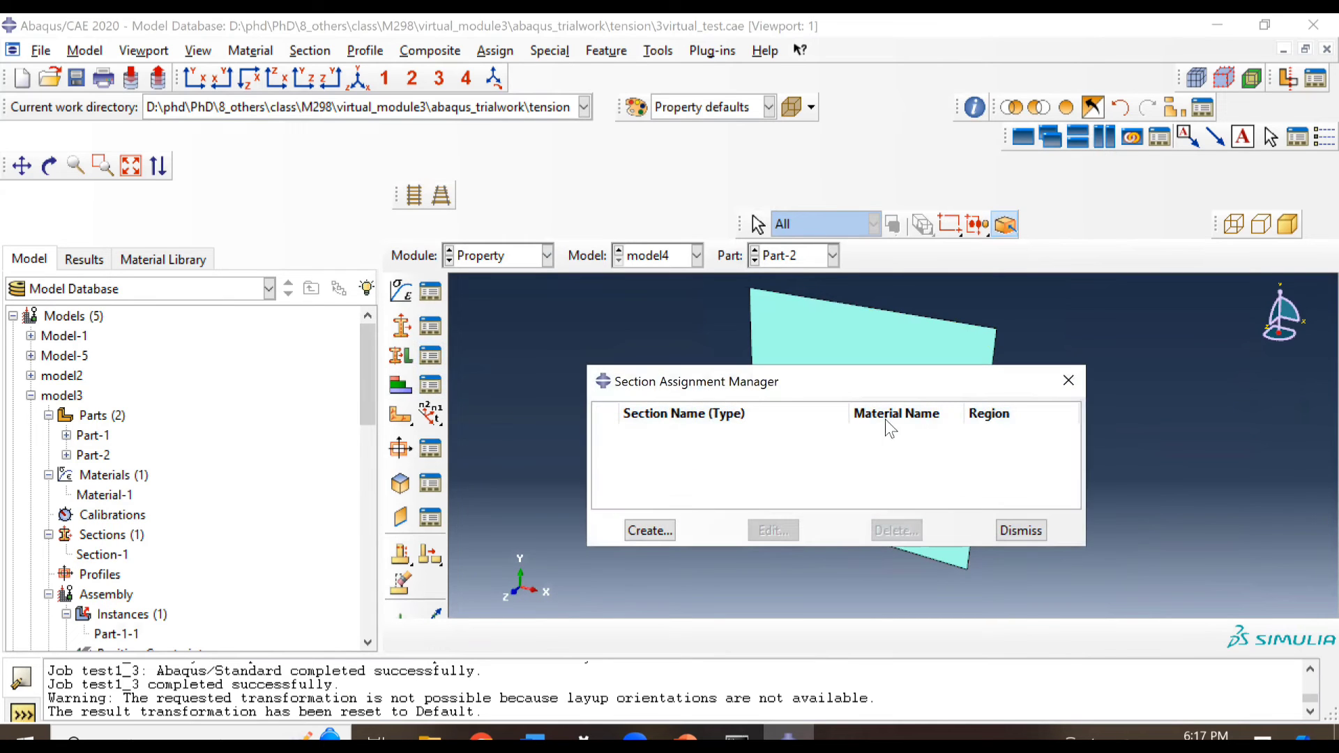
key("Escape")
- Look through the other parts of model4 and return to Part-2
left_click(792, 252)
left_click(784, 283)
left_click(795, 255)
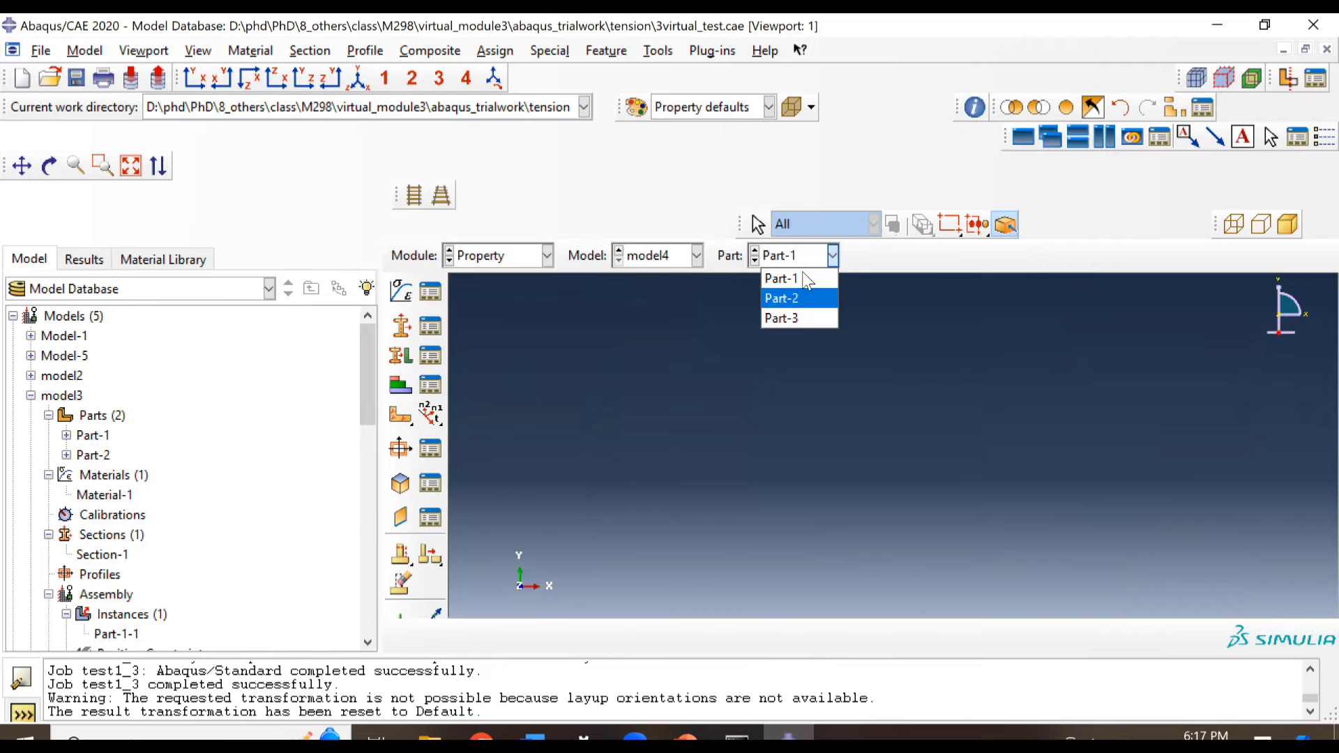
left_click(797, 300)
key("Return")
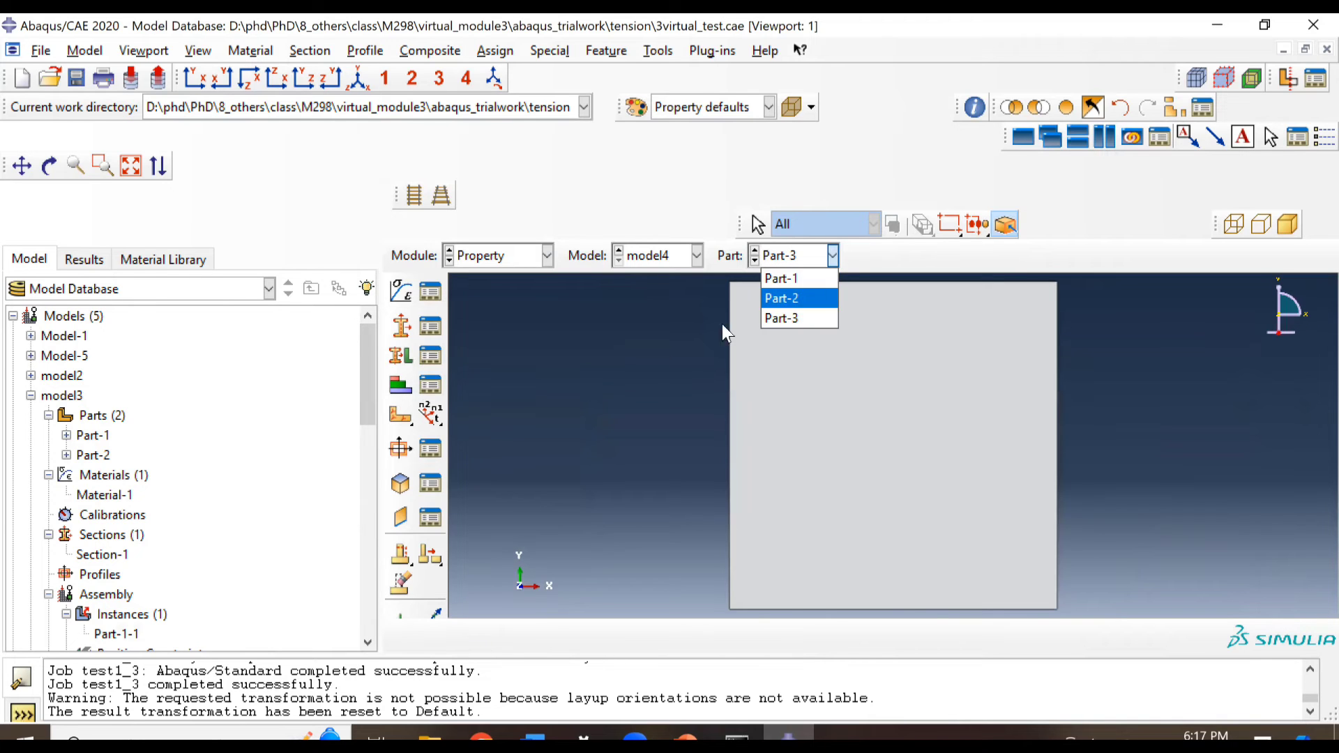
left_click(782, 298)
- Review the ply table and shell settings of CompositeLayup-1 on model4's Part-2, leaving the layup unchanged
left_click(430, 385)
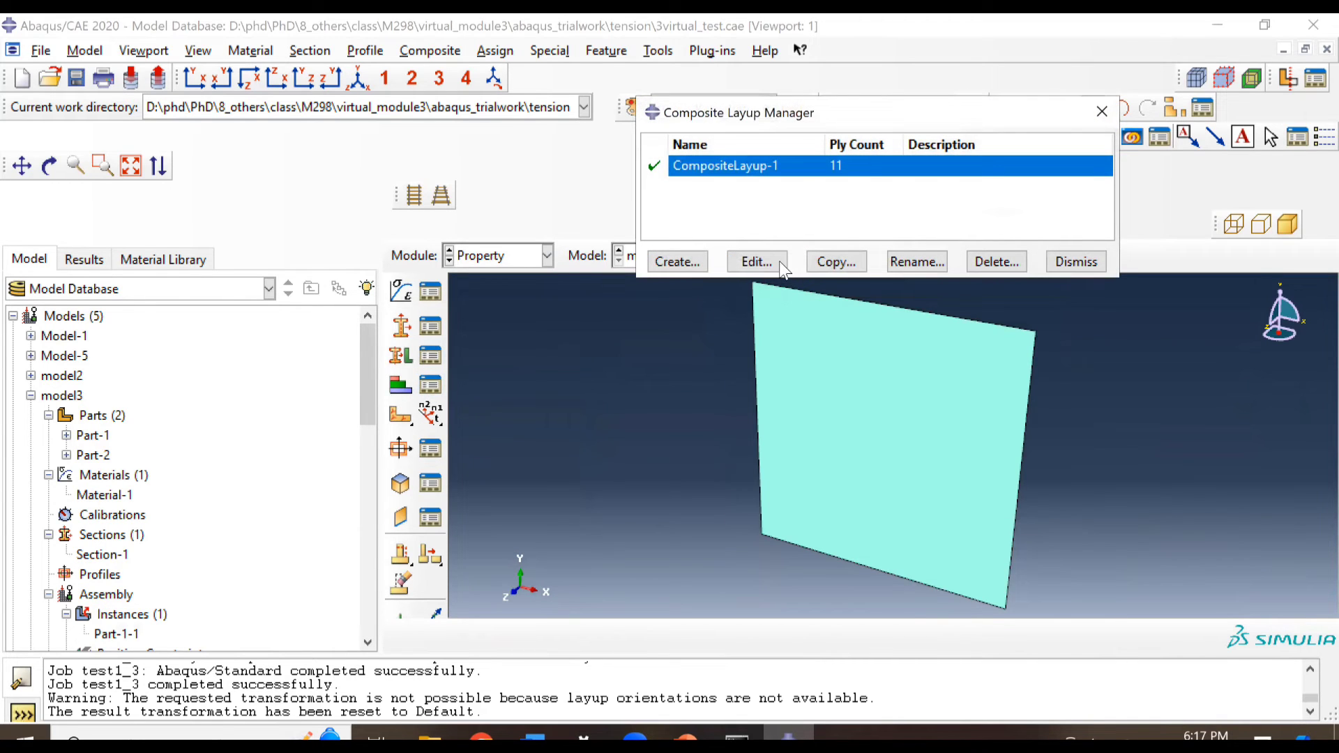
left_click(780, 264)
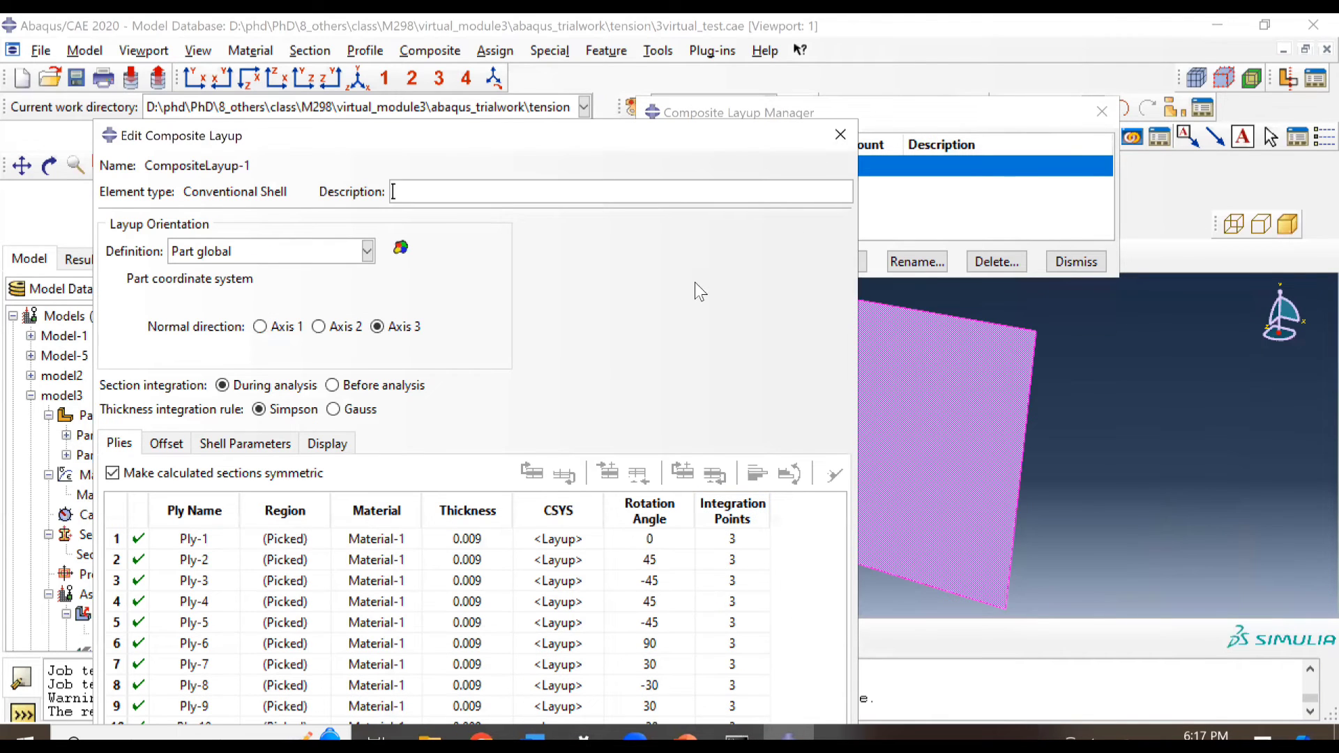
left_click(841, 134)
left_click(475, 539)
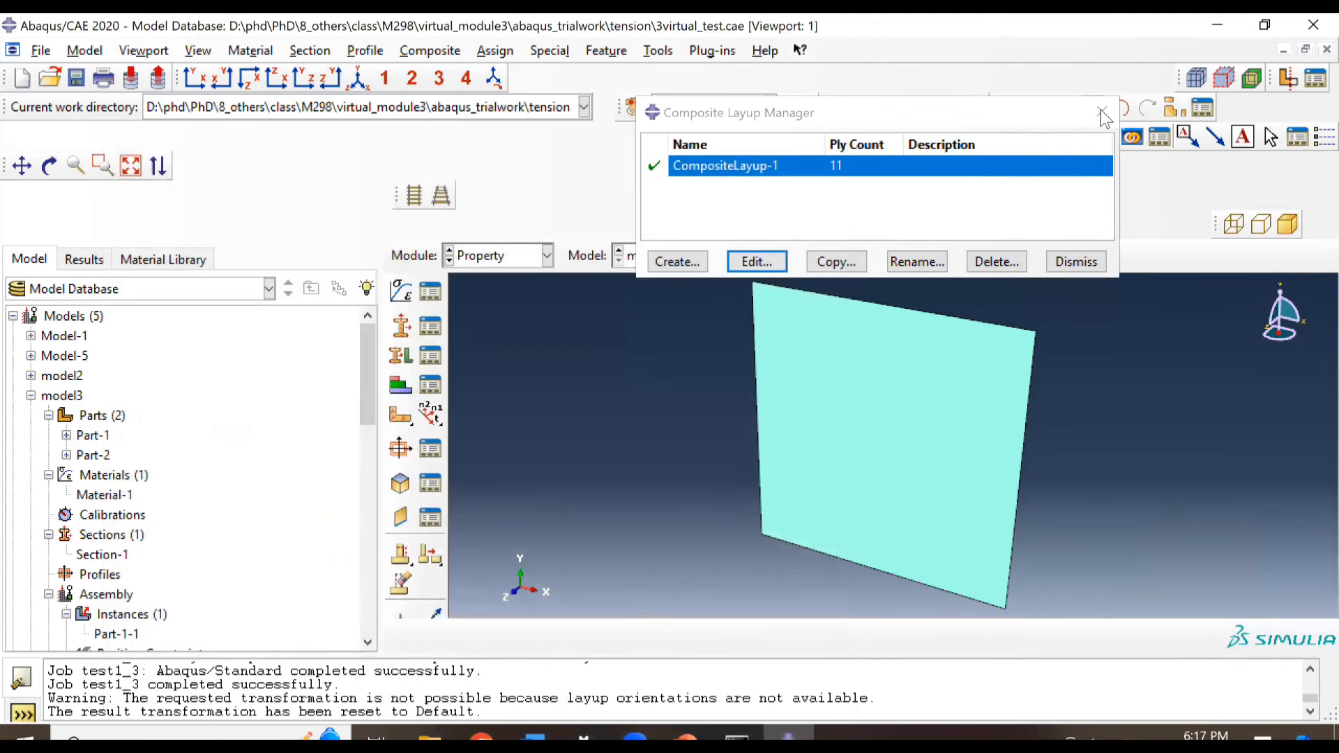
- Review the domain, variables and section points of field output request F-Output-1 in model4's Step module
left_click(490, 260)
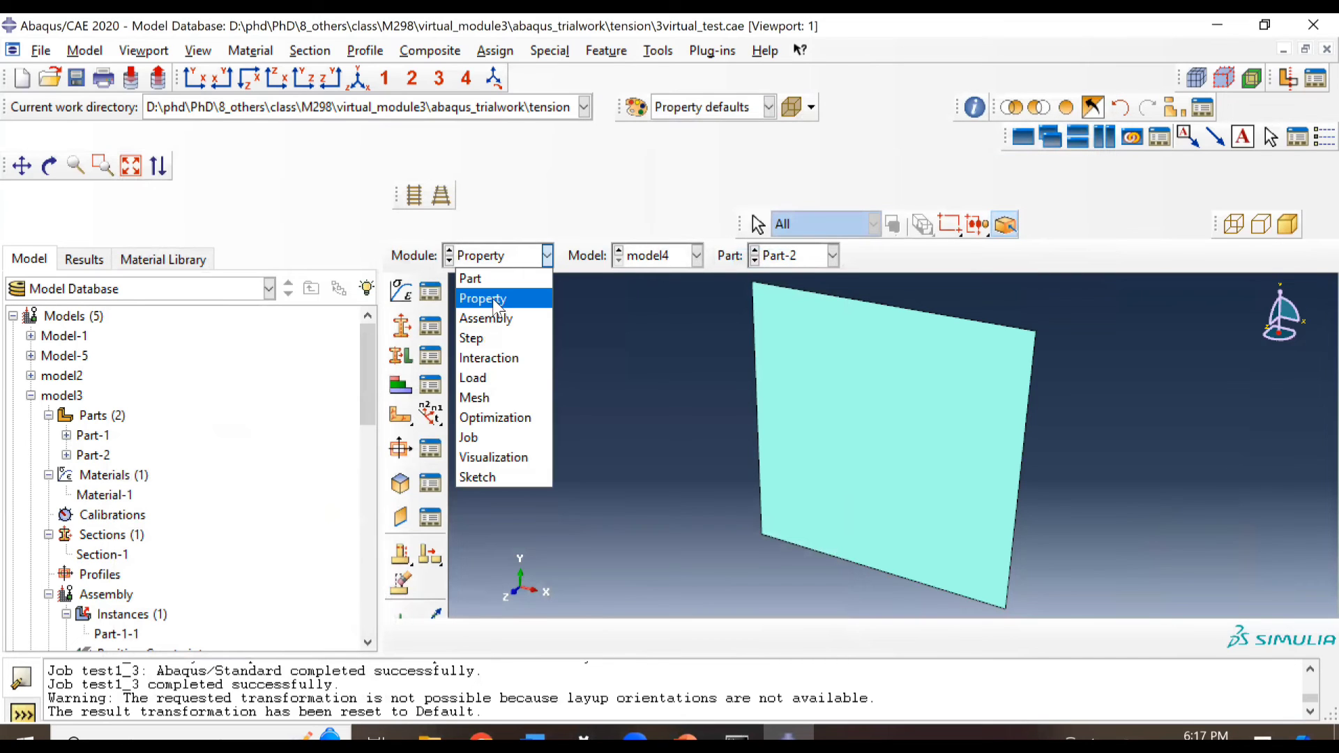
left_click(484, 341)
left_click(430, 326)
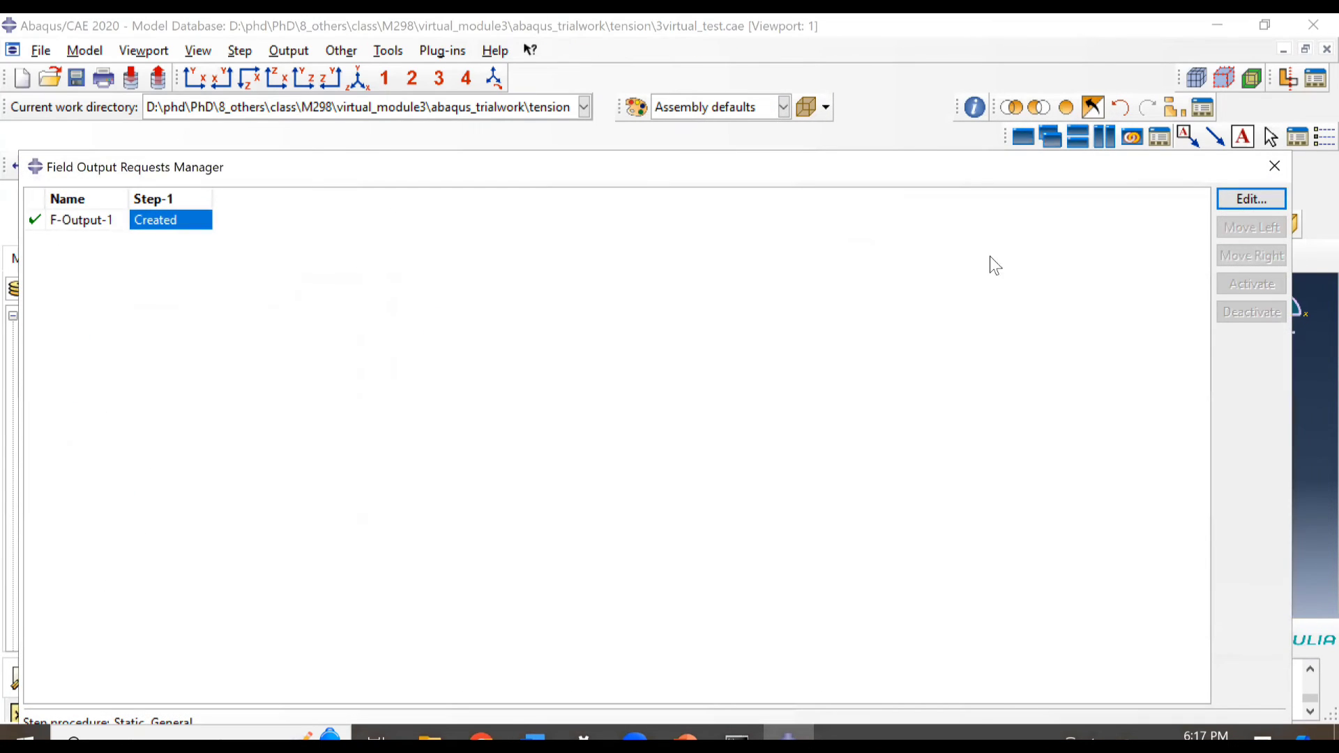
left_click(1240, 201)
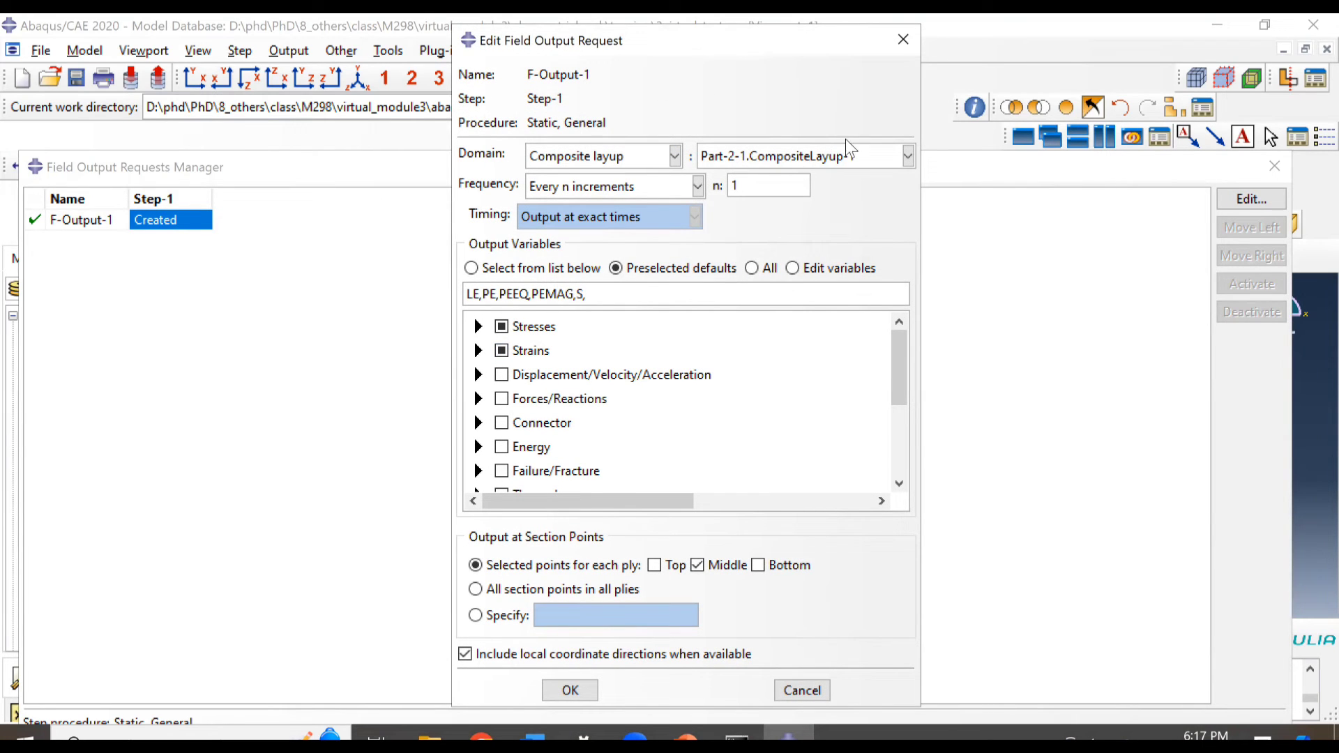
left_click(903, 39)
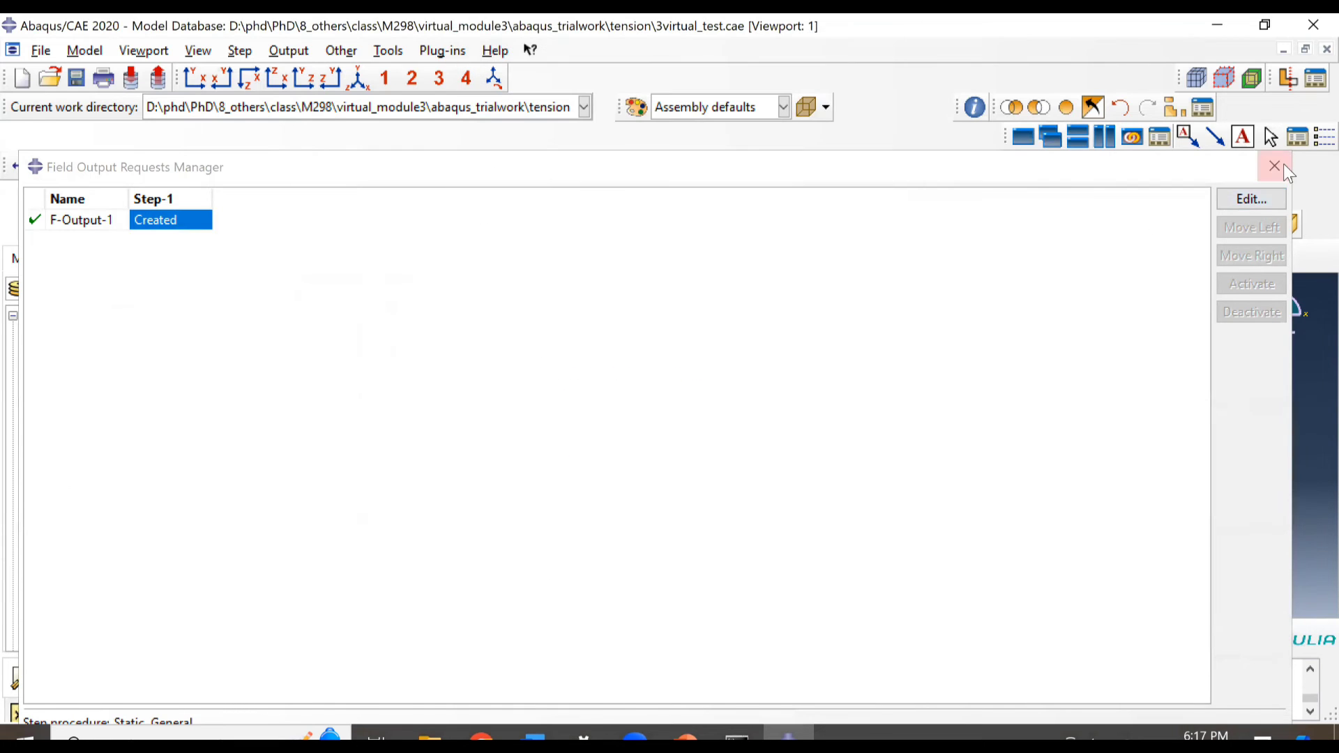
left_click(1277, 165)
- Open the results of job test1_4 from the Job module
left_click(502, 255)
left_click(488, 439)
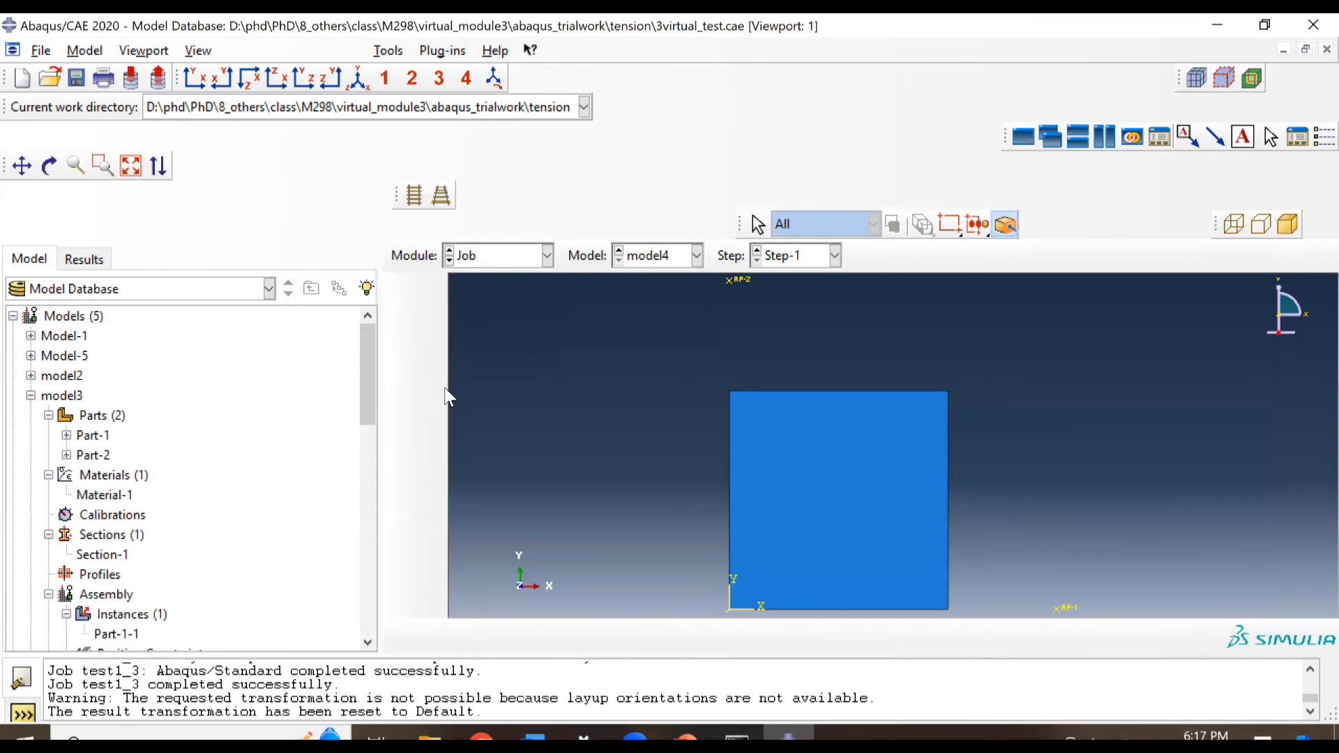
left_click(430, 292)
left_click(802, 213)
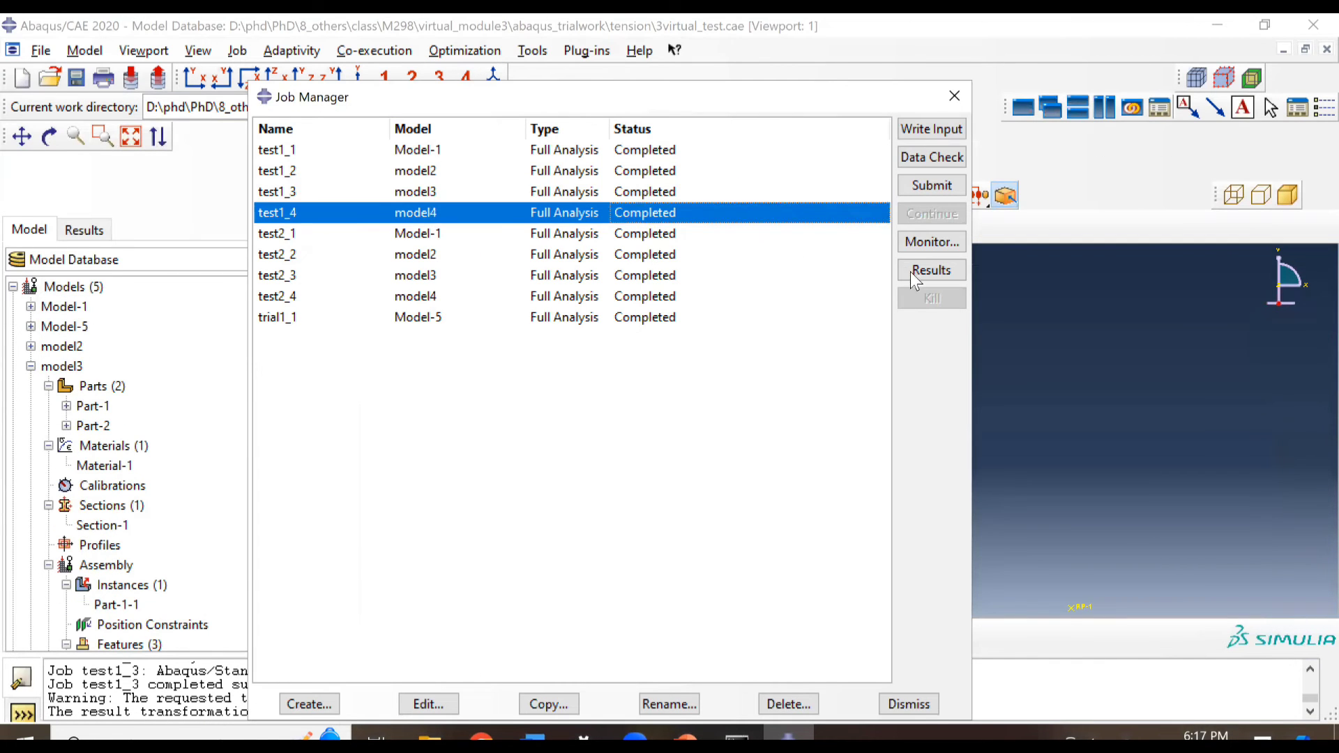
left_click(910, 273)
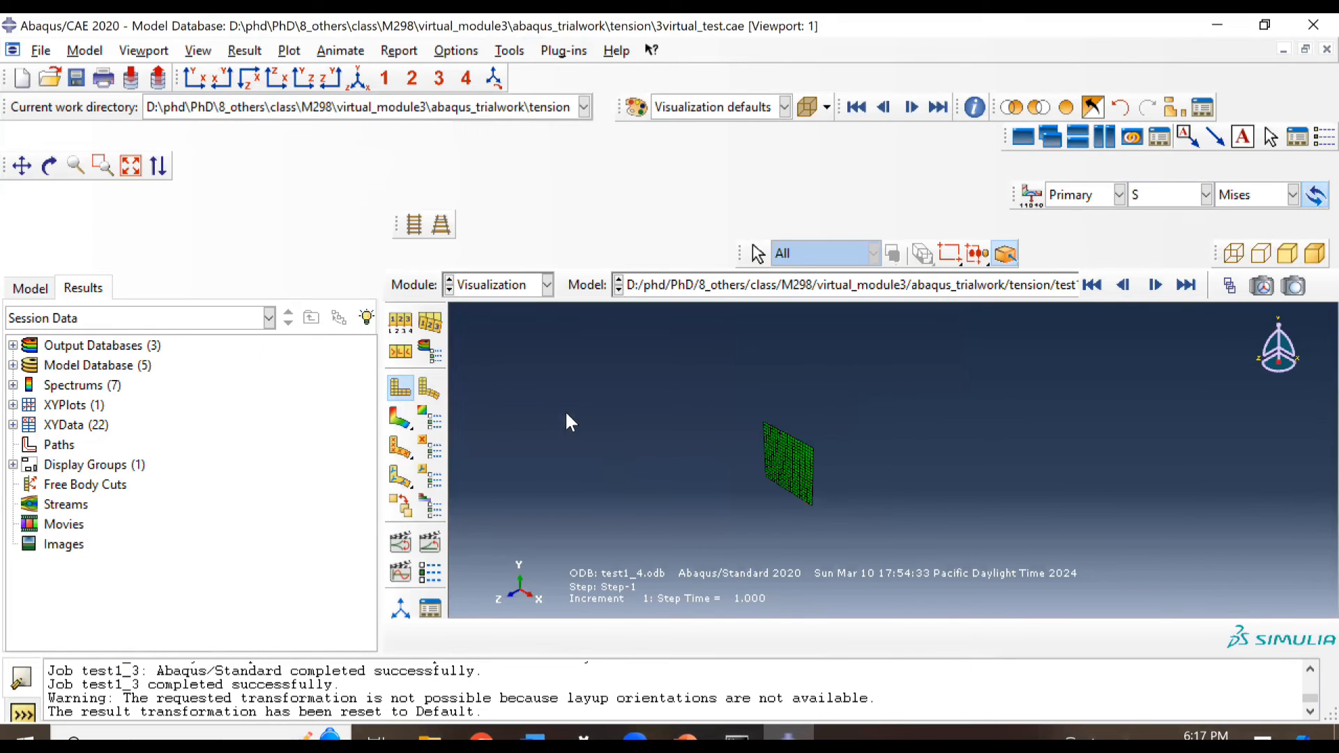
- Display the S11 stress contour of PLY-1 at the middle section point for the test1_4 results
left_click(245, 51)
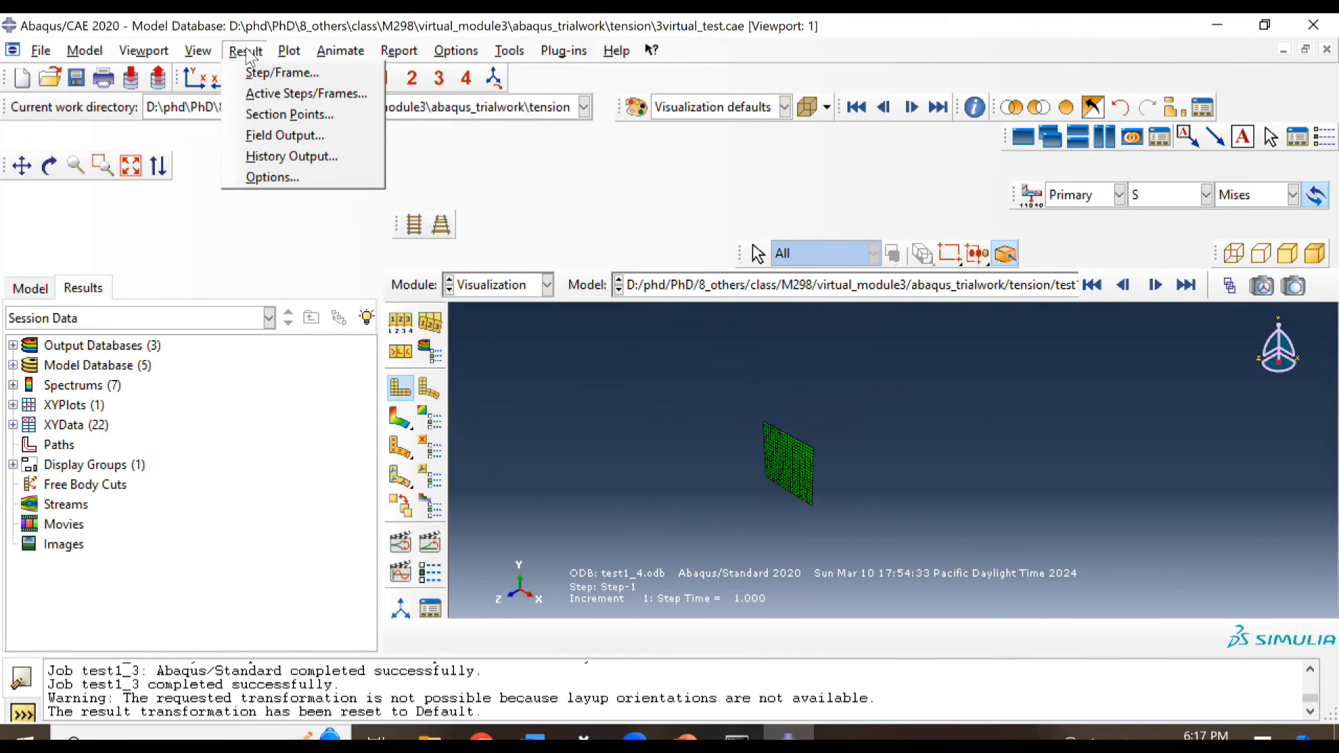
left_click(279, 114)
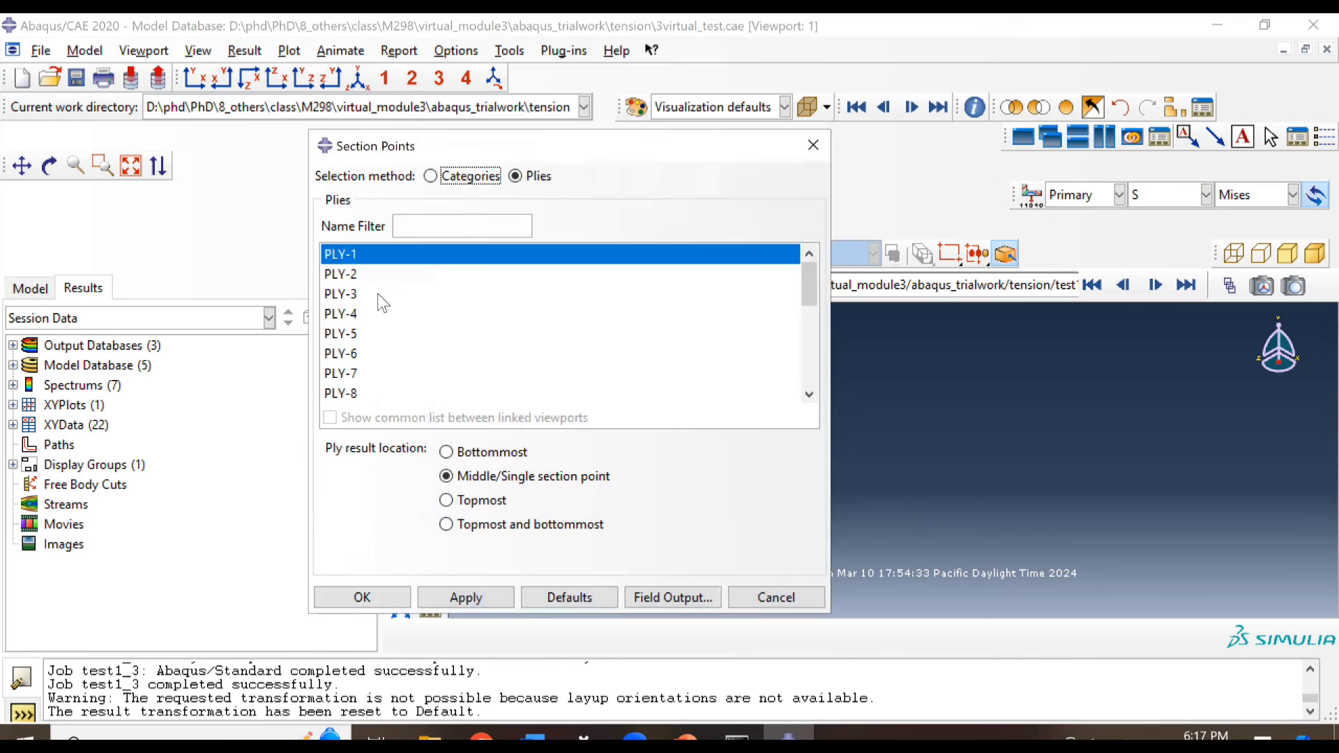
left_click(1242, 197)
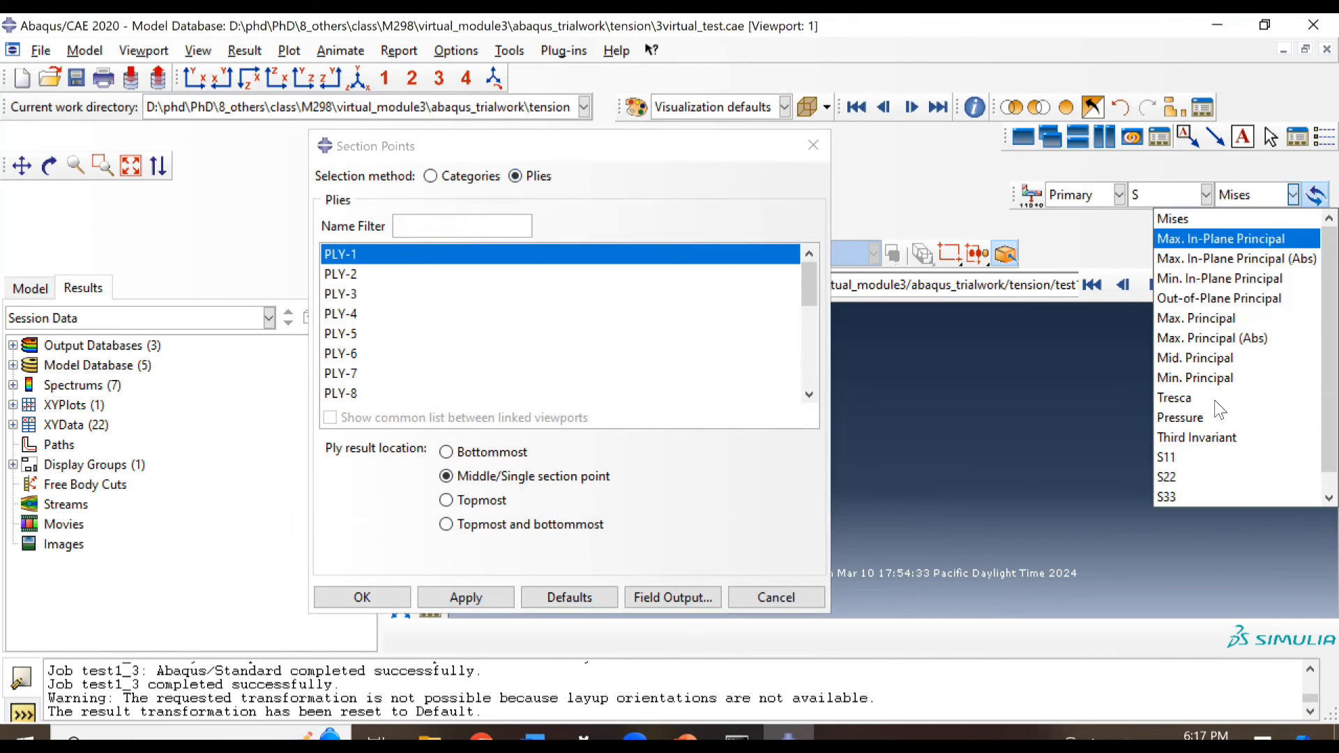
left_click(1196, 458)
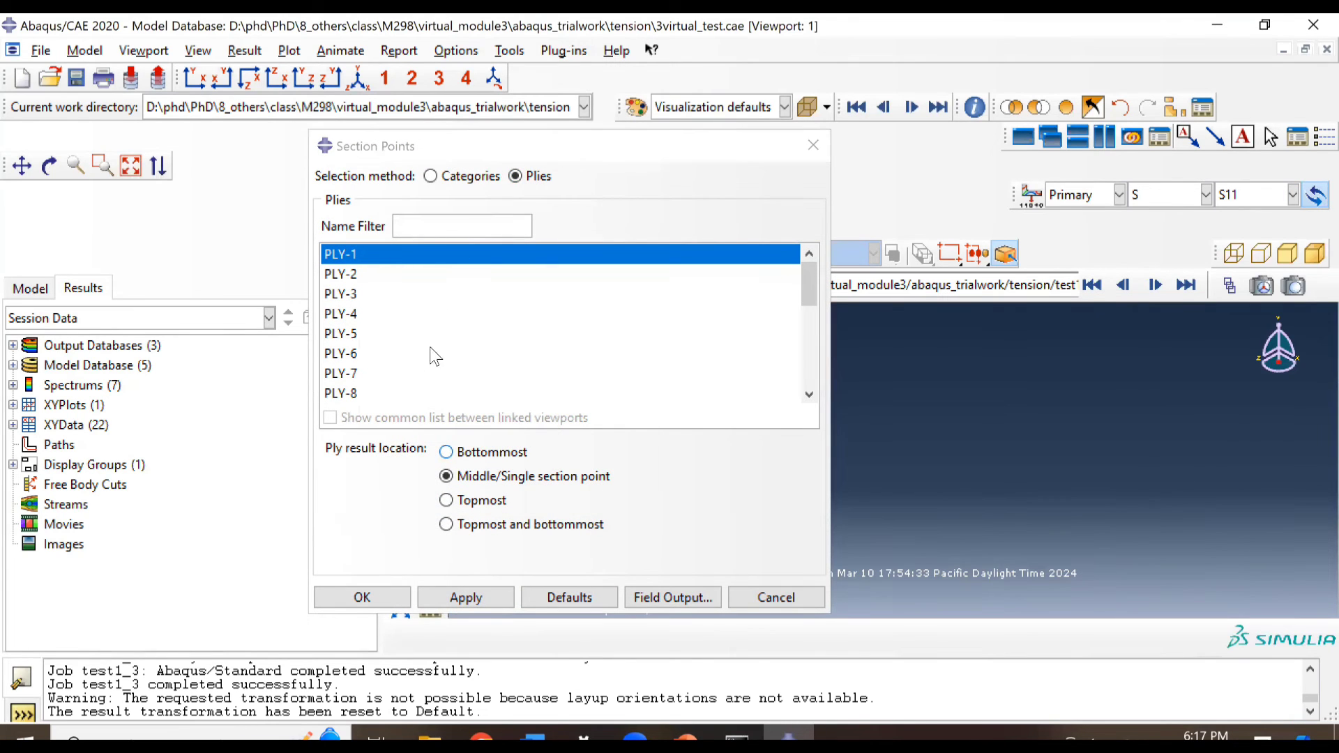
left_click(555, 596)
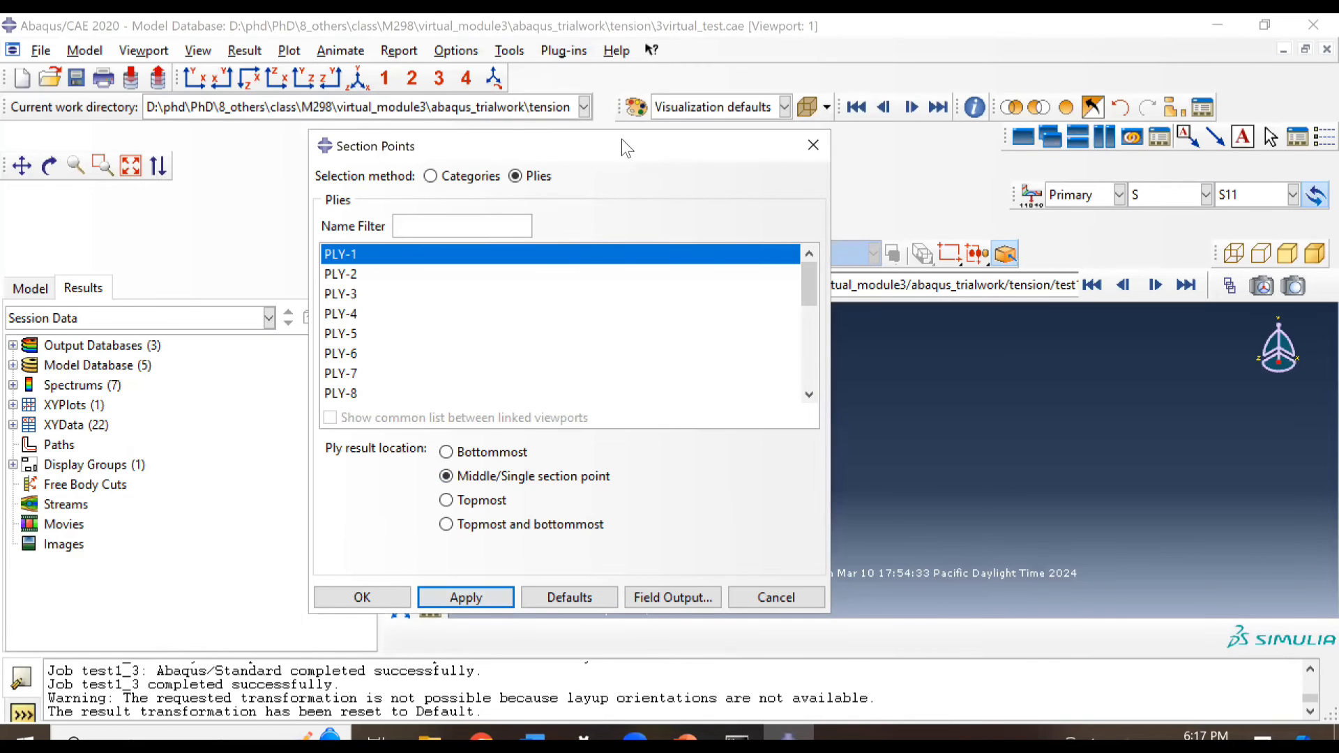
left_click_drag(622, 139, 249, 133)
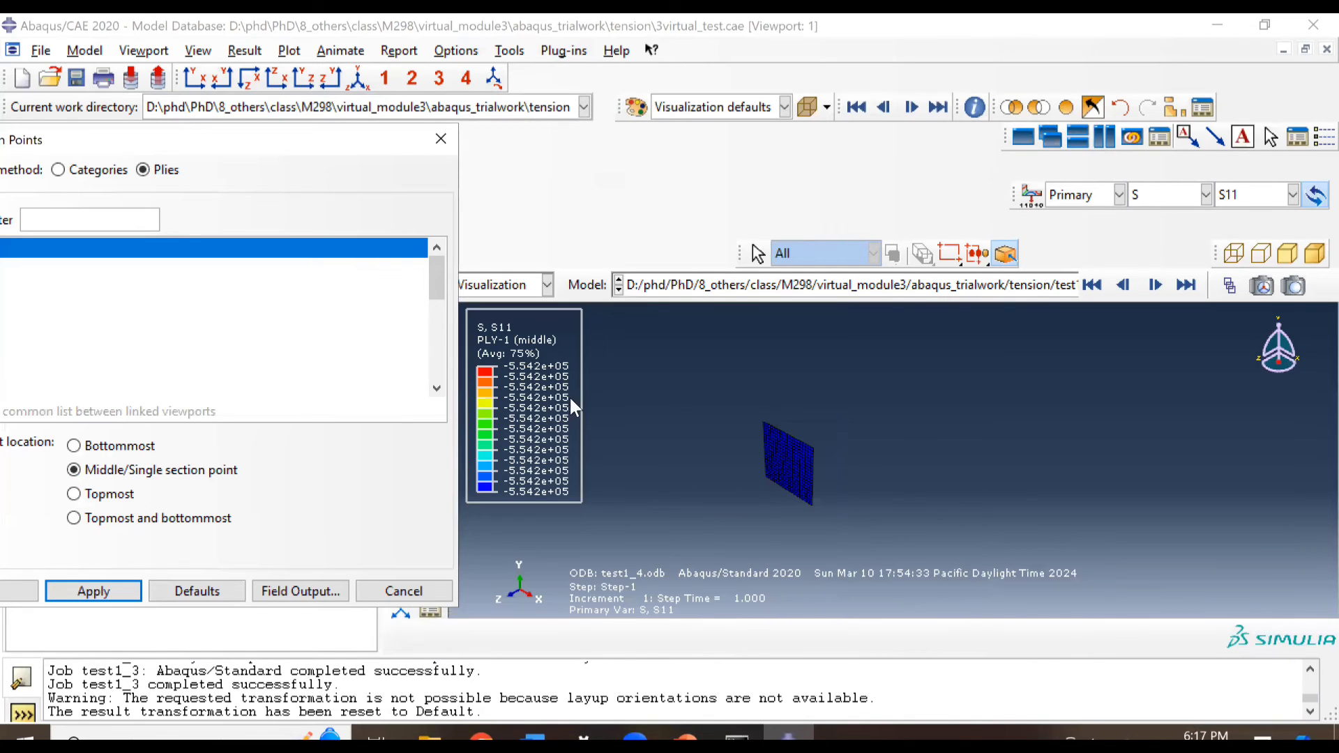
- Check the S11 stress at the middle section point of PLY-3, PLY-5 and PLY-8 in the test1_4 results
left_click(191, 287)
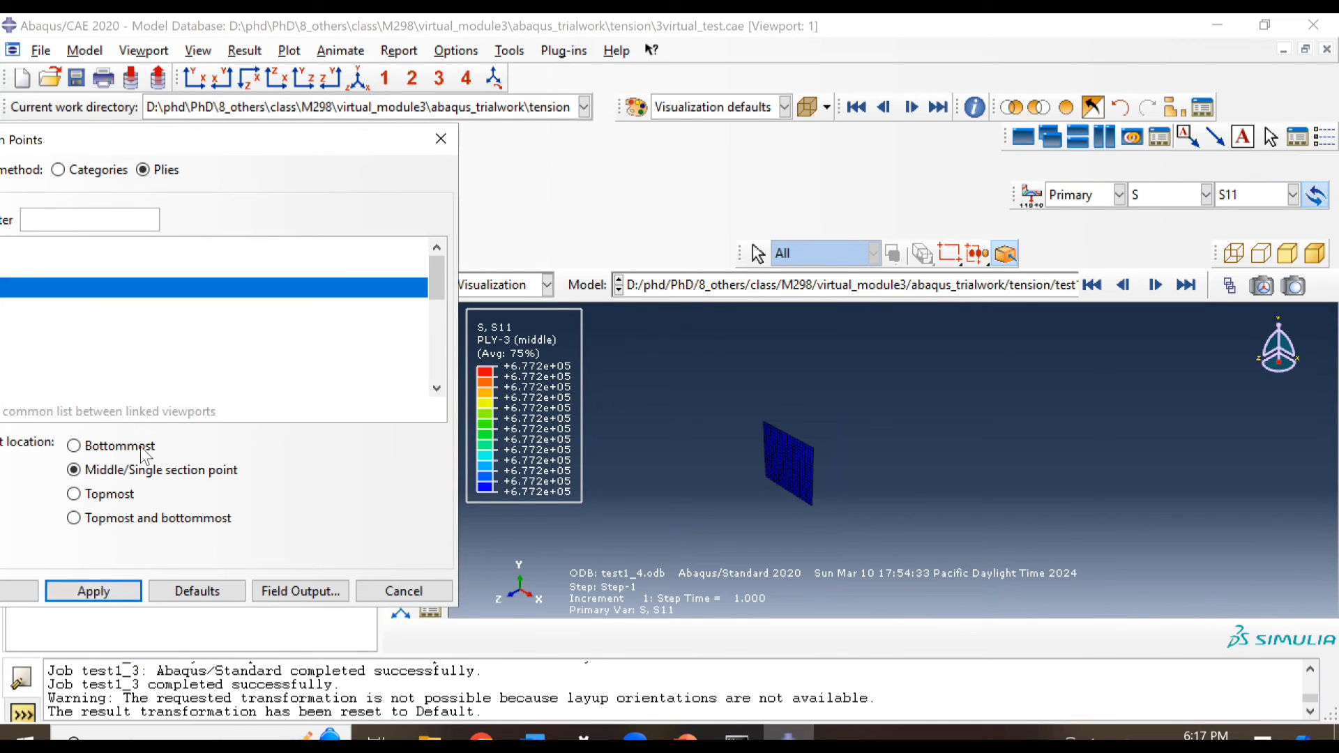
left_click(160, 328)
left_click(178, 345)
left_click(194, 377)
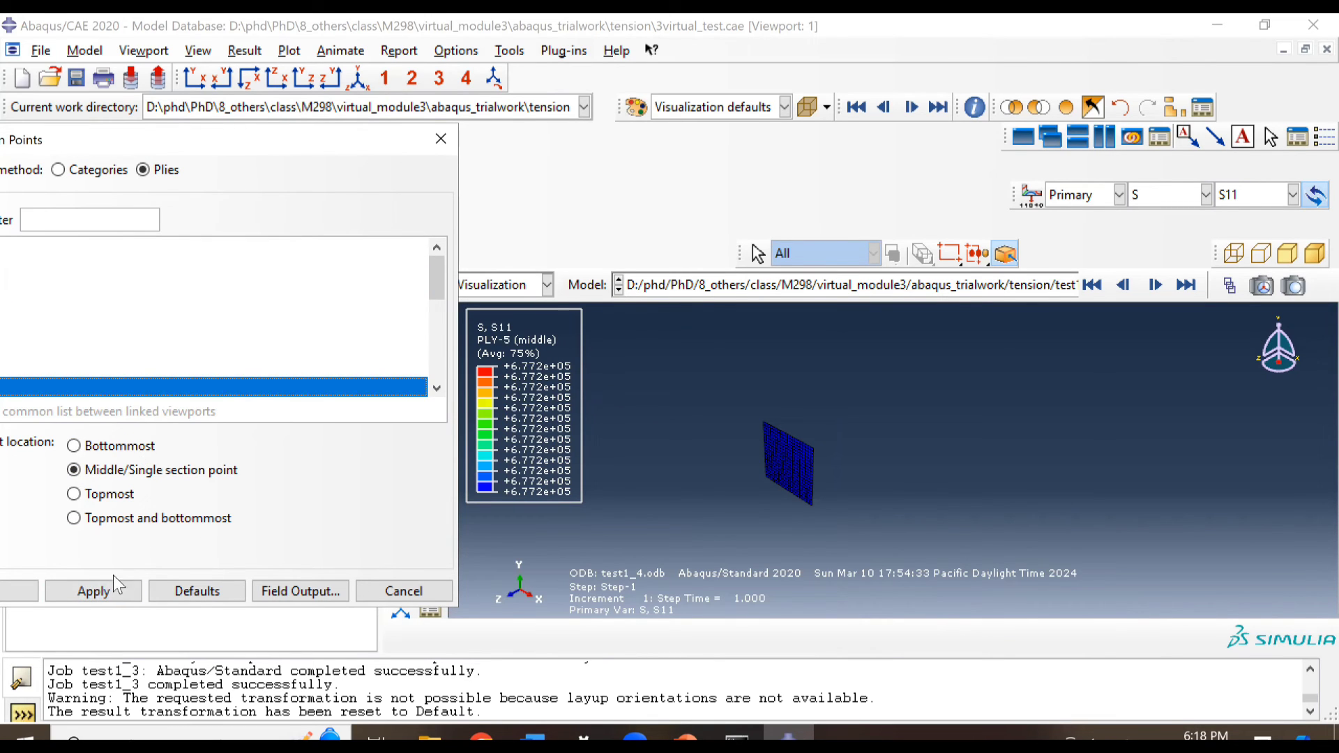
left_click(111, 589)
- Switch the plotted output of test1_4 to strain E with component E22
left_click(1205, 195)
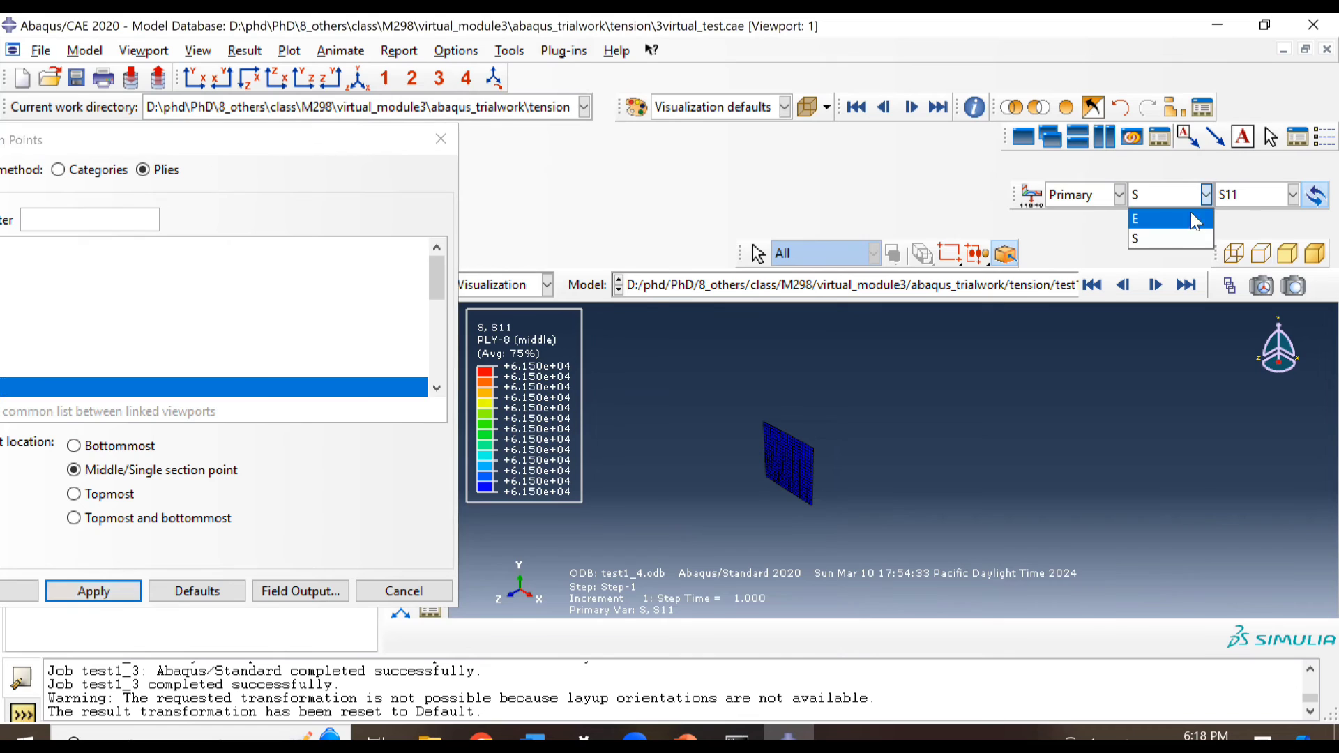
left_click(1191, 218)
left_click(1245, 201)
left_click(1204, 393)
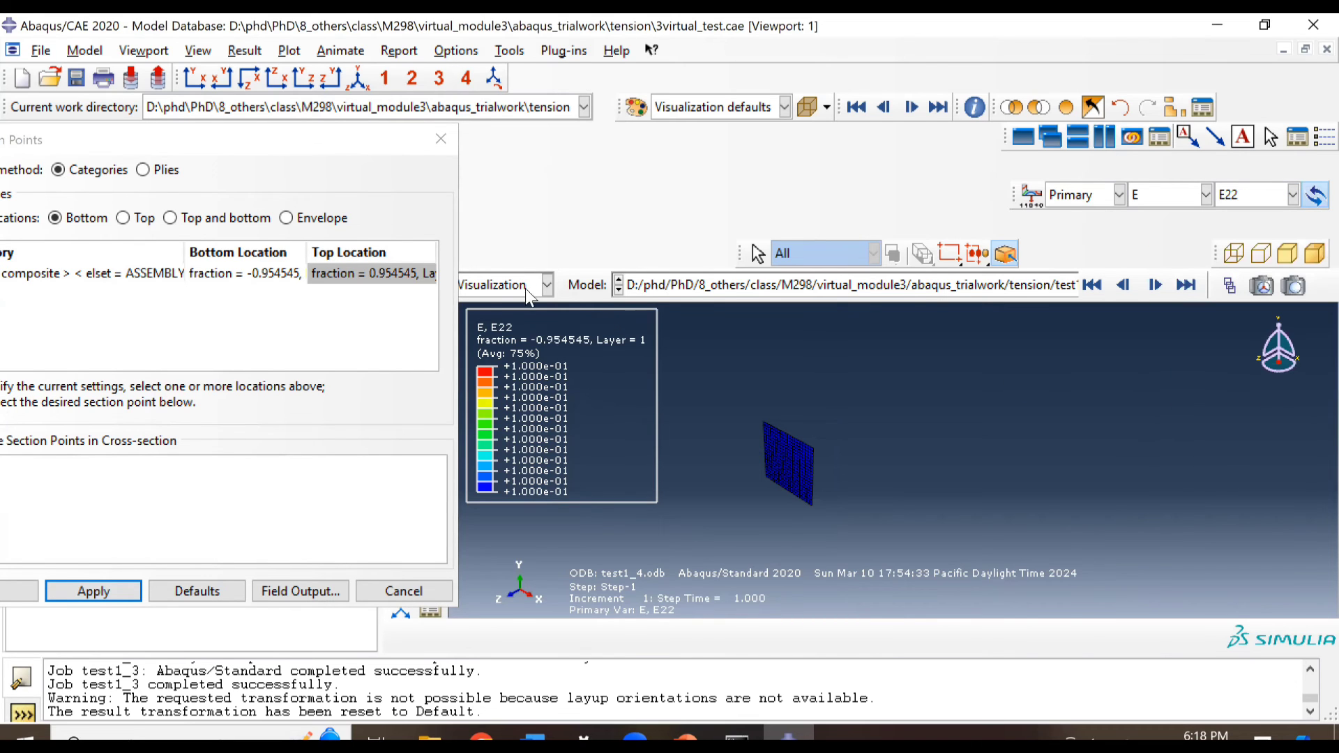
- Reselect the Plies method and display the E22 contour and legend of PLY-1 at the middle section point
left_click_drag(317, 132, 440, 135)
left_click(266, 172)
left_click(155, 250)
left_click(217, 594)
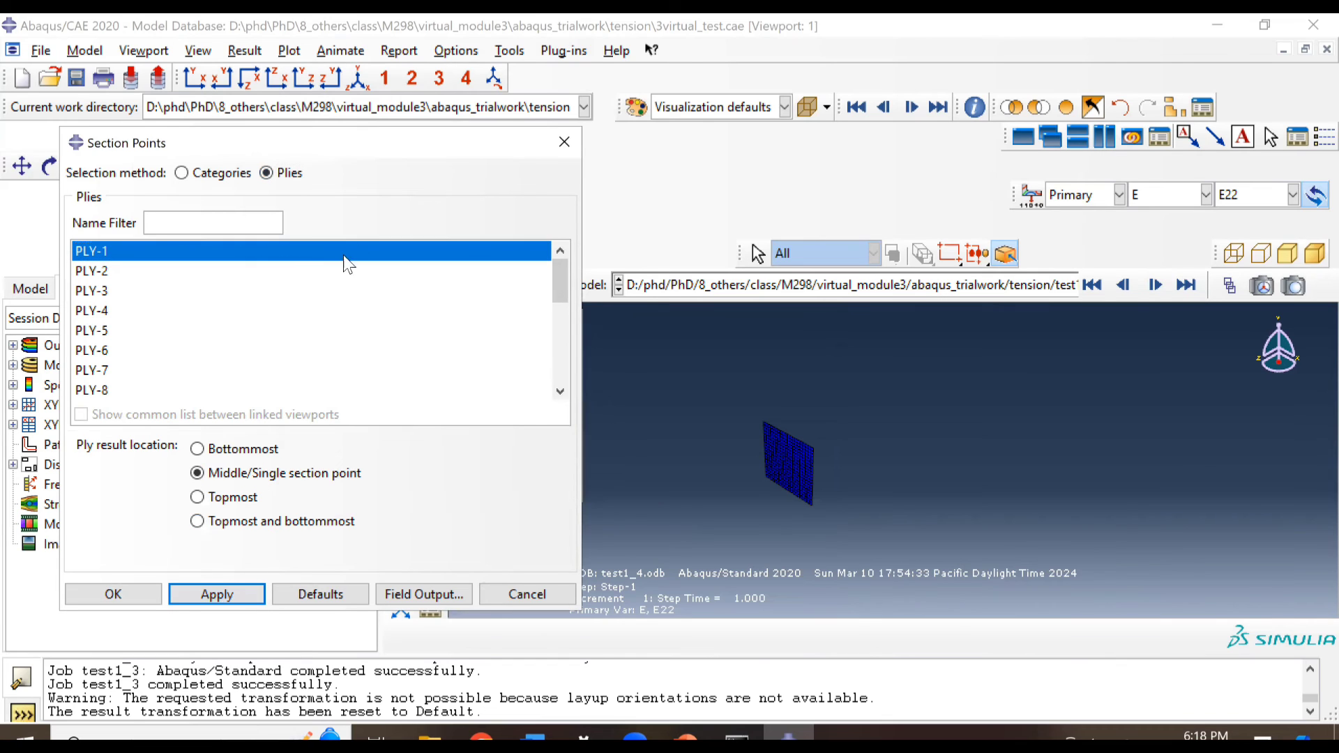
left_click_drag(450, 143, 1267, 141)
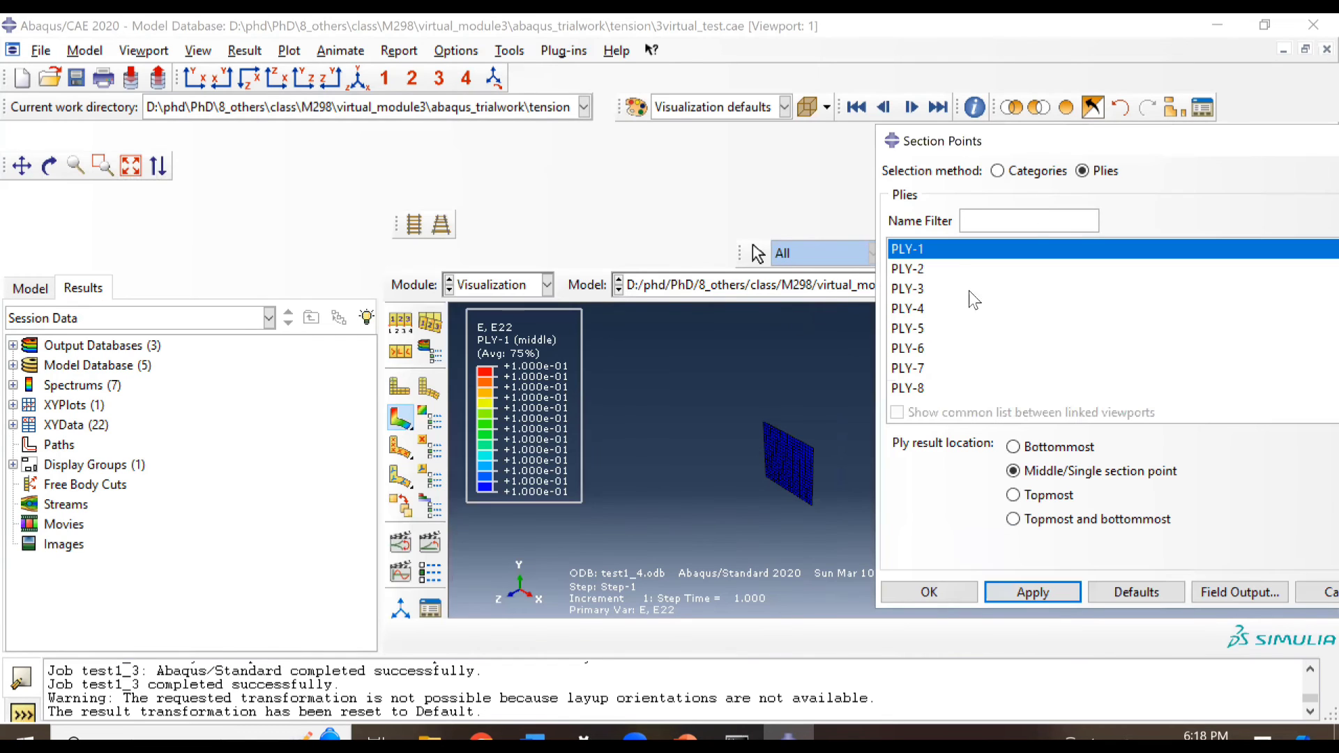
- Display the E22 strain at the middle section point of PLY-11
scroll(948, 360, "down", 3)
left_click(940, 250)
left_click(945, 268)
left_click(1024, 590)
scroll(985, 310, "up", 3)
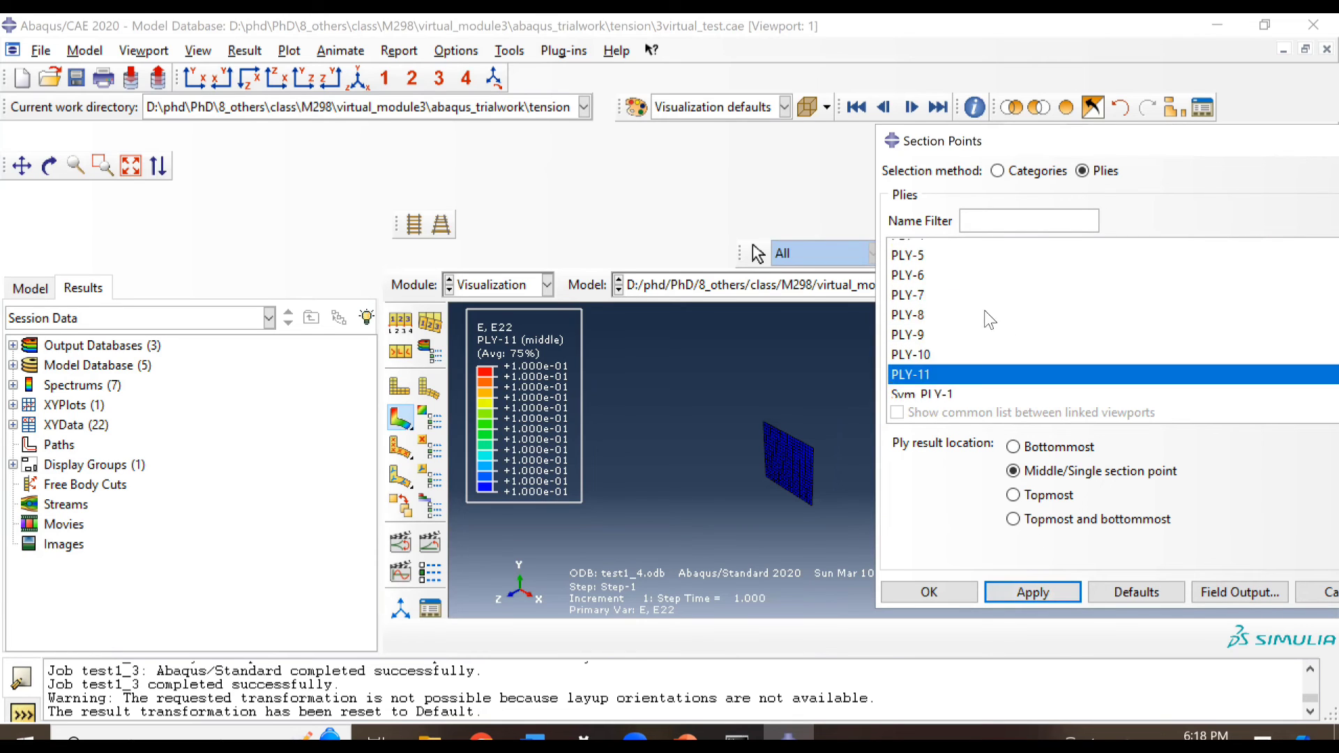
- Check the E22 strain at the middle section point of PLY-3 and PLY-5 in the test1_4 results
left_click(976, 288)
left_click(1033, 591)
left_click(973, 329)
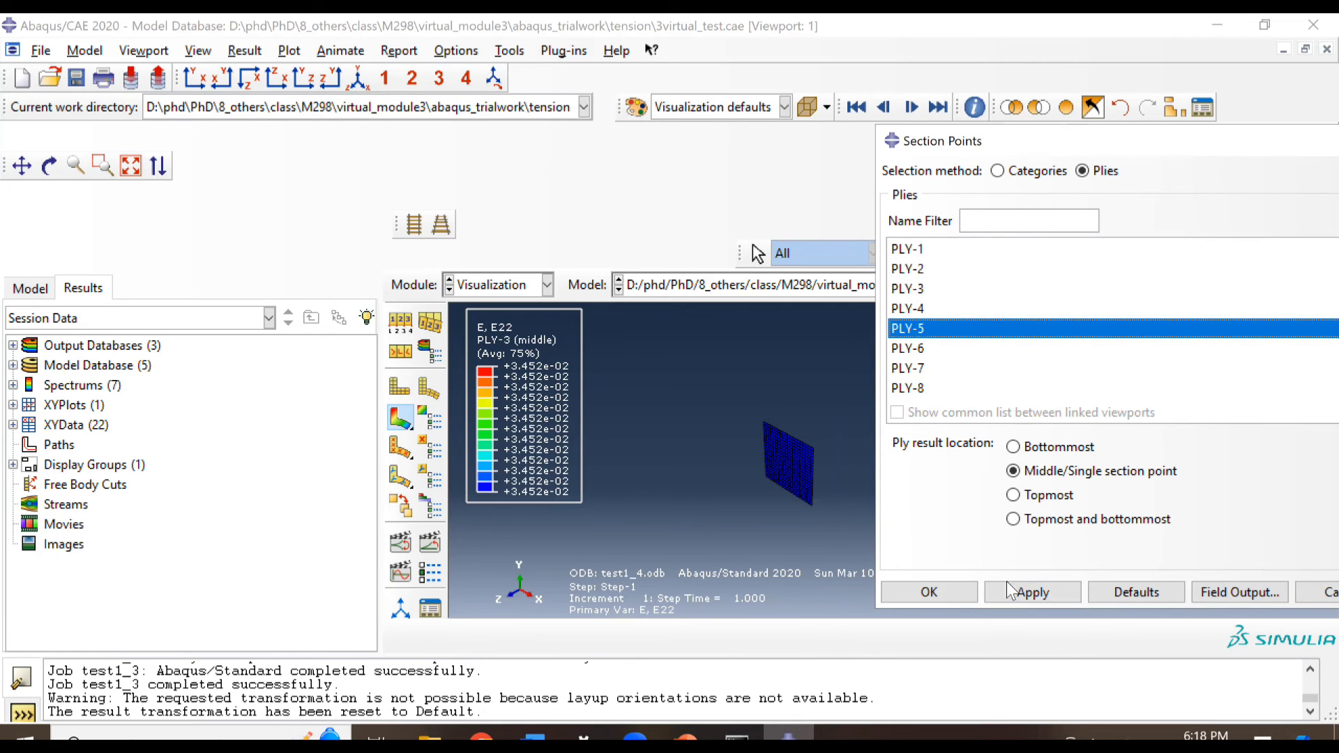
left_click(934, 348)
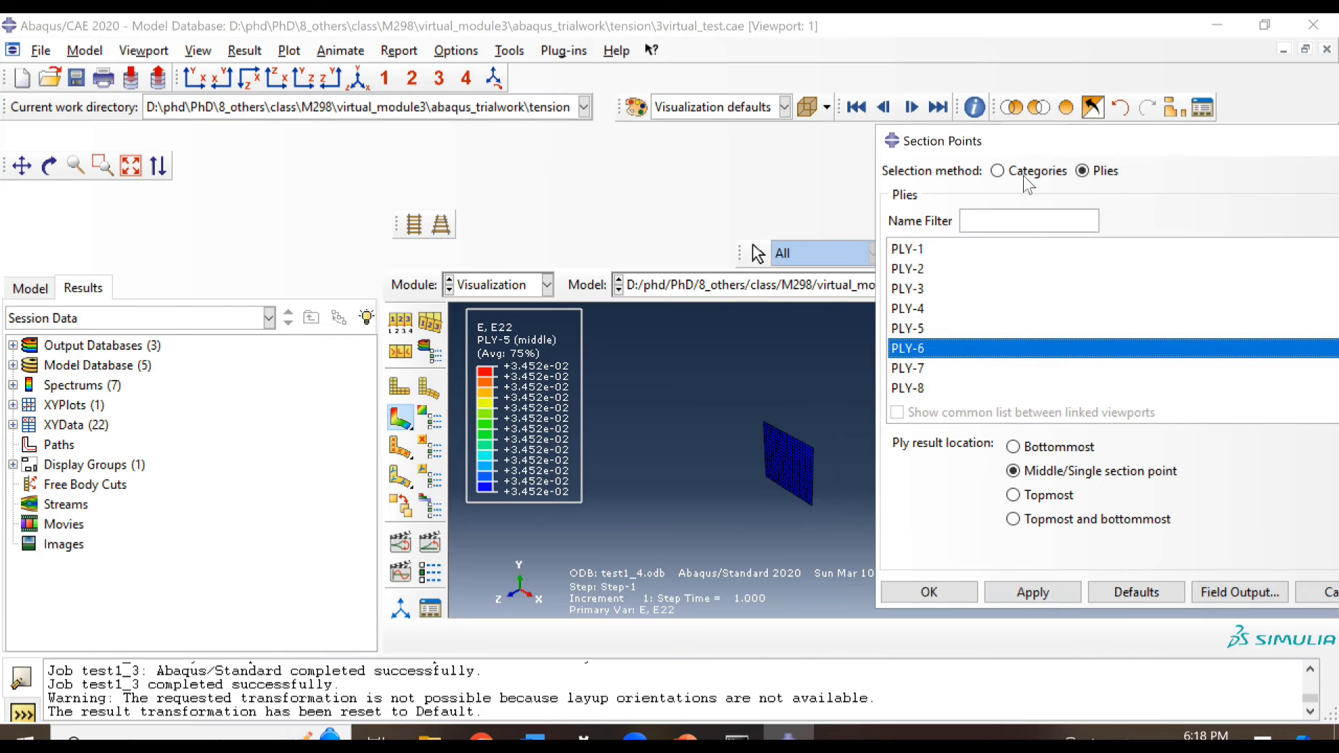
- Switch the plotted strain component to E11 and display it for PLY-6 at the middle section point using the Plies method
left_click(1052, 133)
left_click(1250, 192)
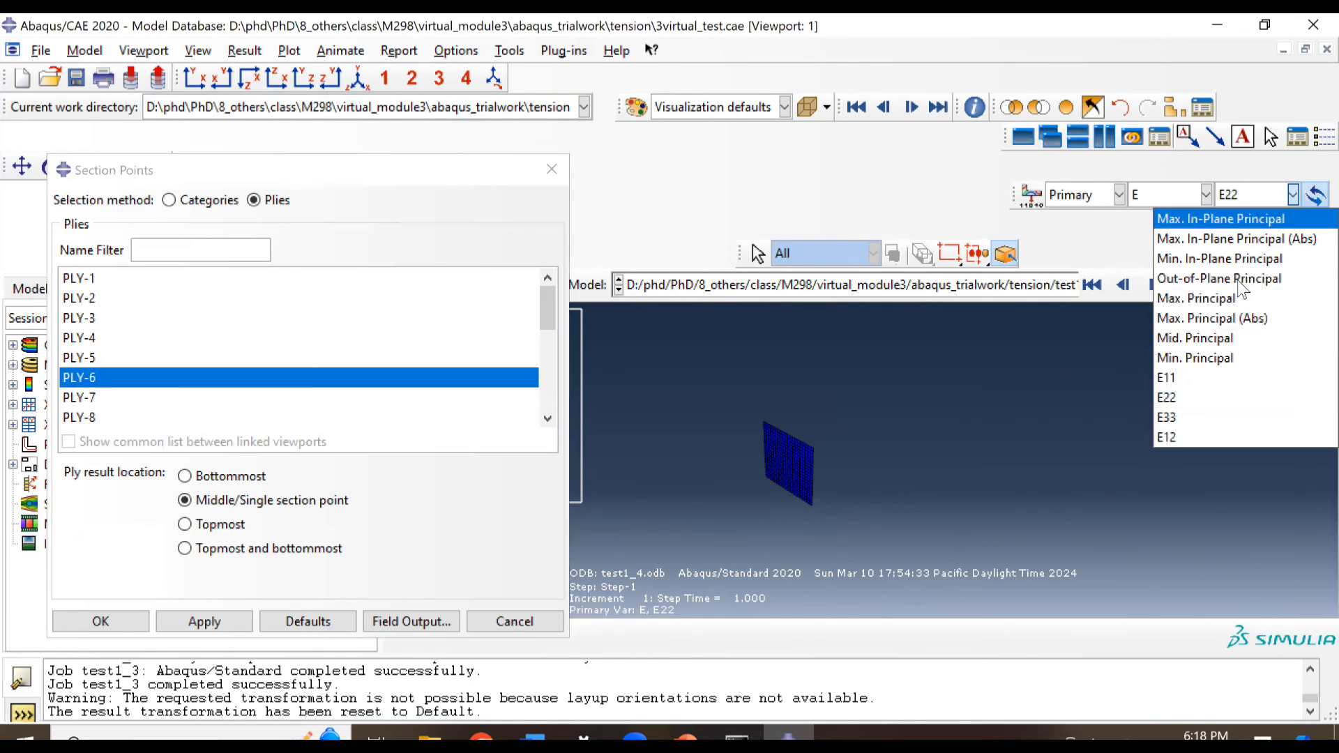
left_click(1186, 381)
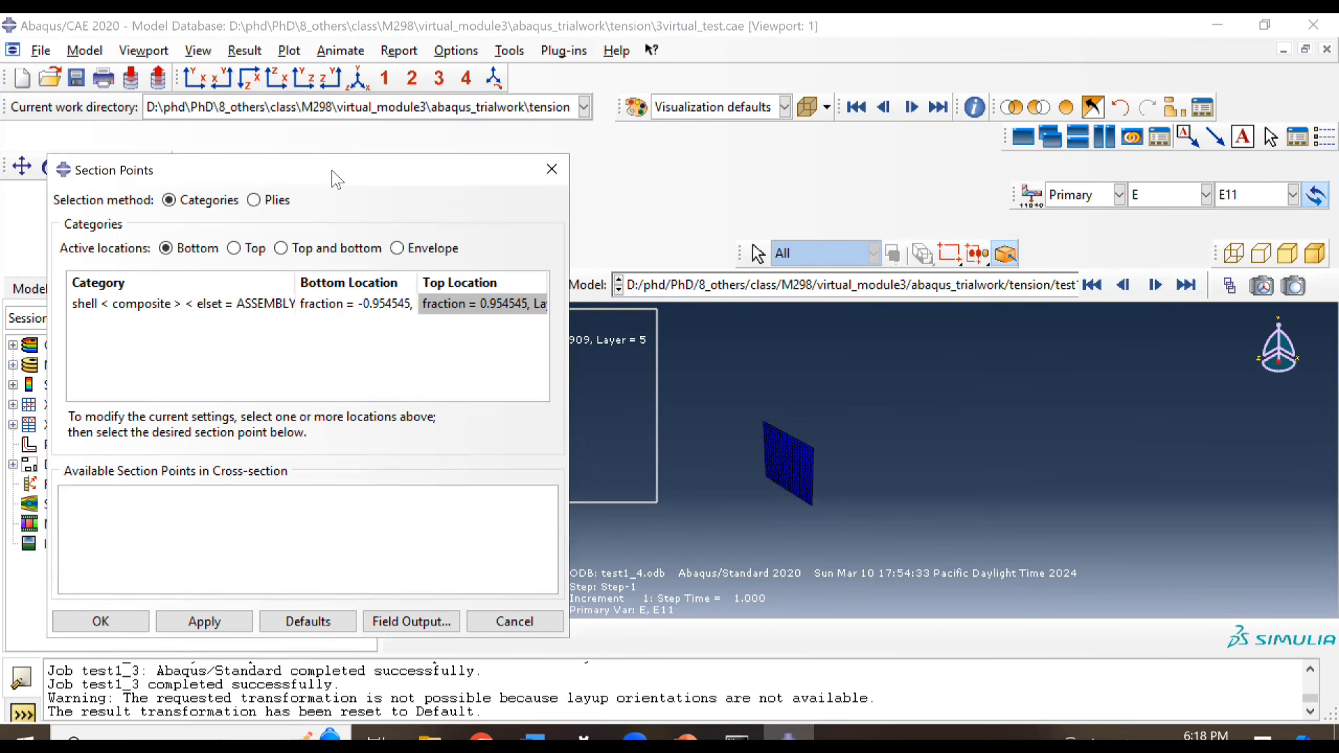
left_click_drag(332, 169, 1073, 123)
left_click(993, 153)
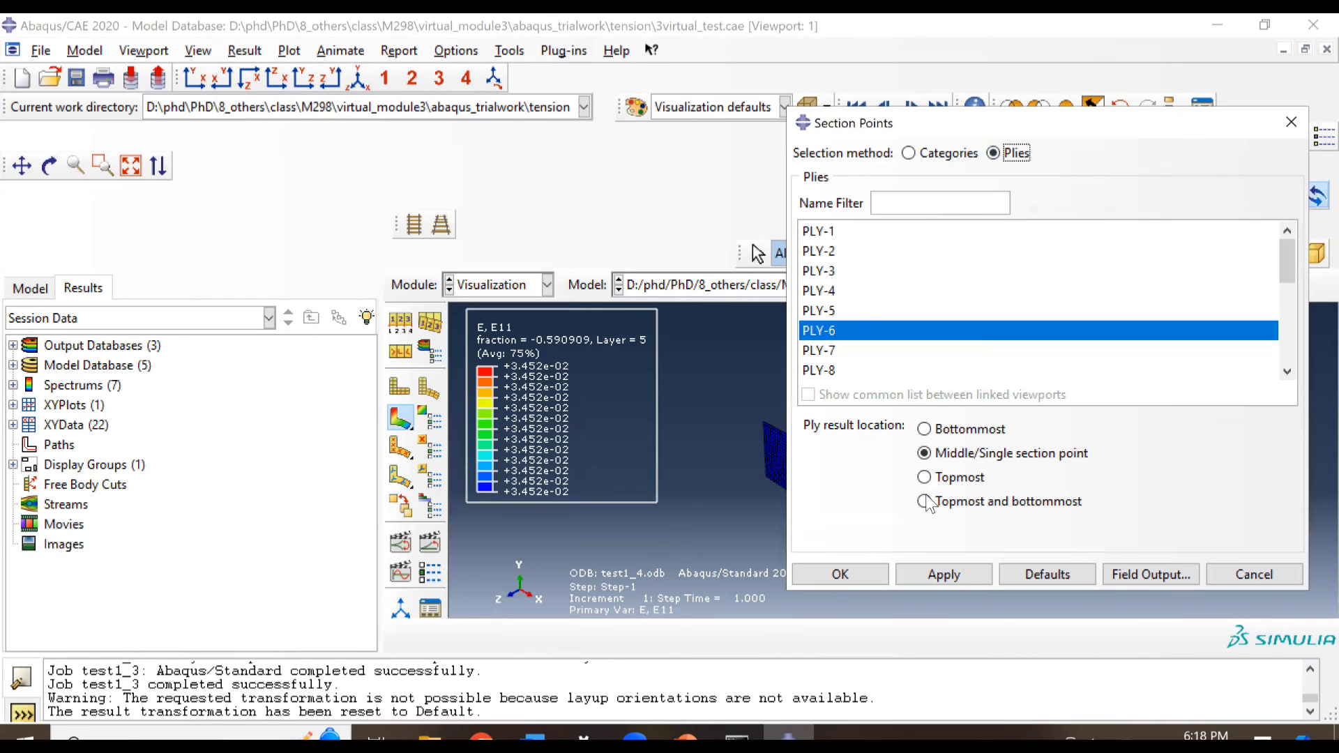
left_click(944, 574)
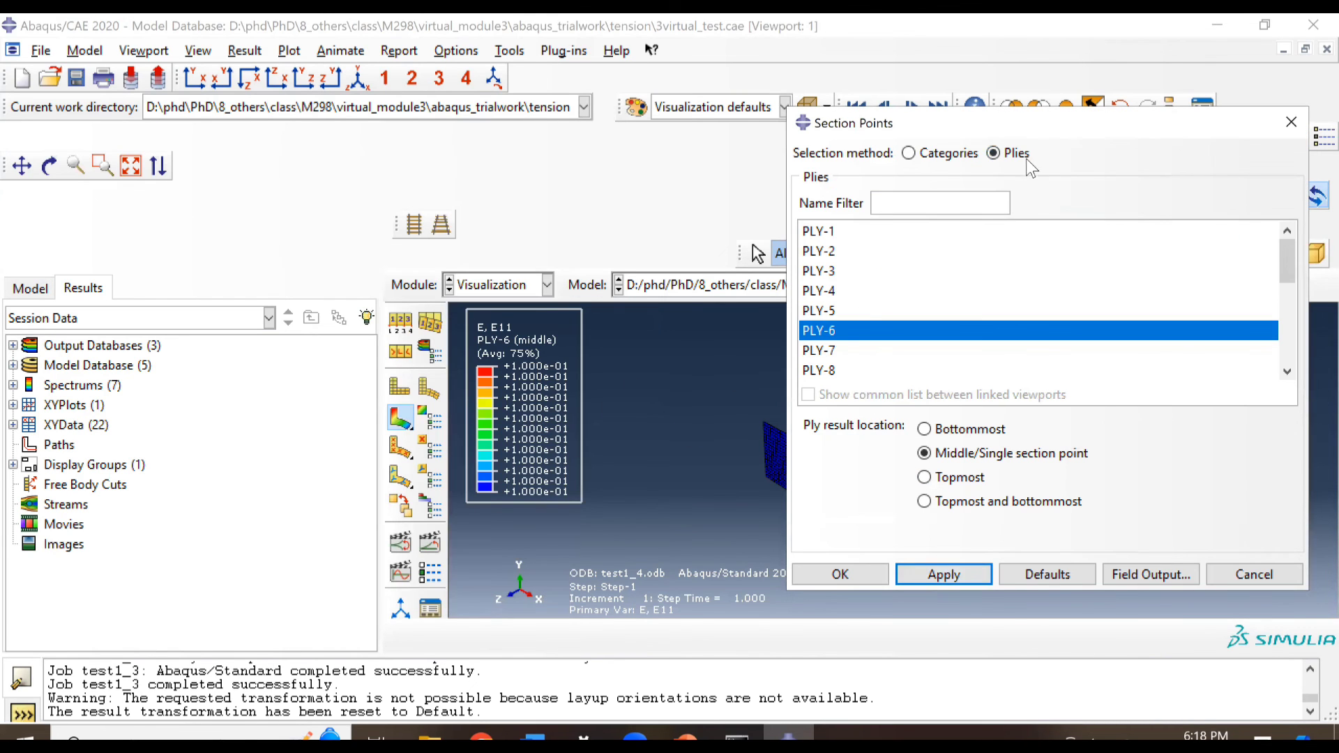
- Look through the ply list to the symmetric plies and consult the Virtual Test – X Loading slide in PowerPoint before returning to Abaqus
left_click_drag(1015, 124, 1092, 122)
scroll(957, 294, "down", 5)
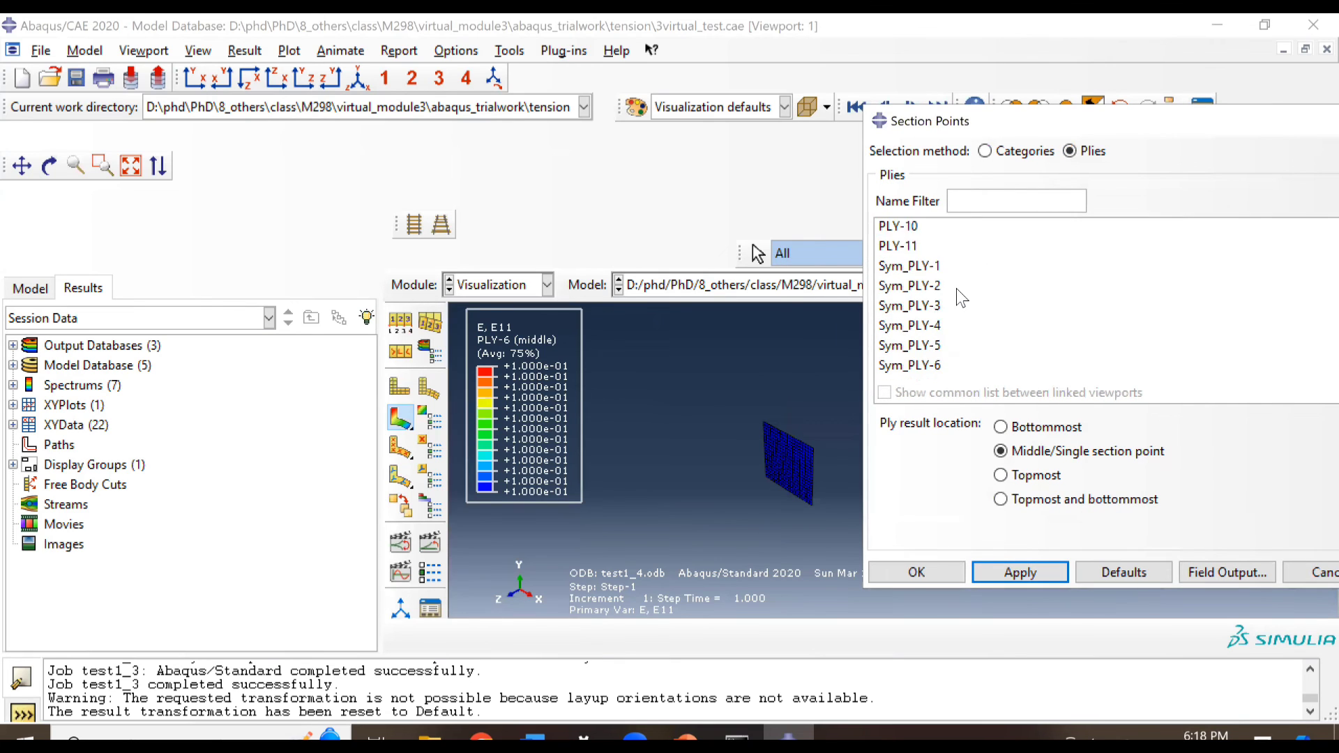
scroll(952, 290, "up", 3)
scroll(941, 281, "down", 2)
scroll(942, 282, "down", 1)
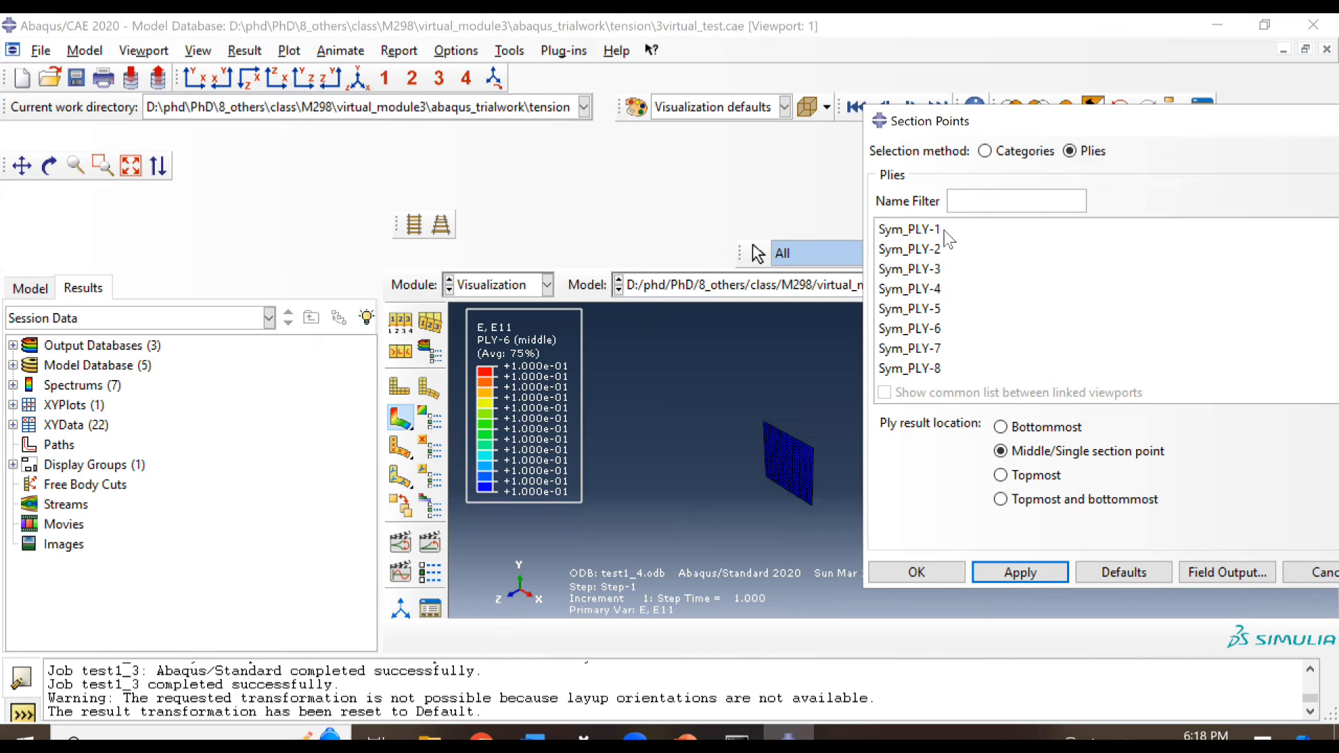
left_click(687, 737)
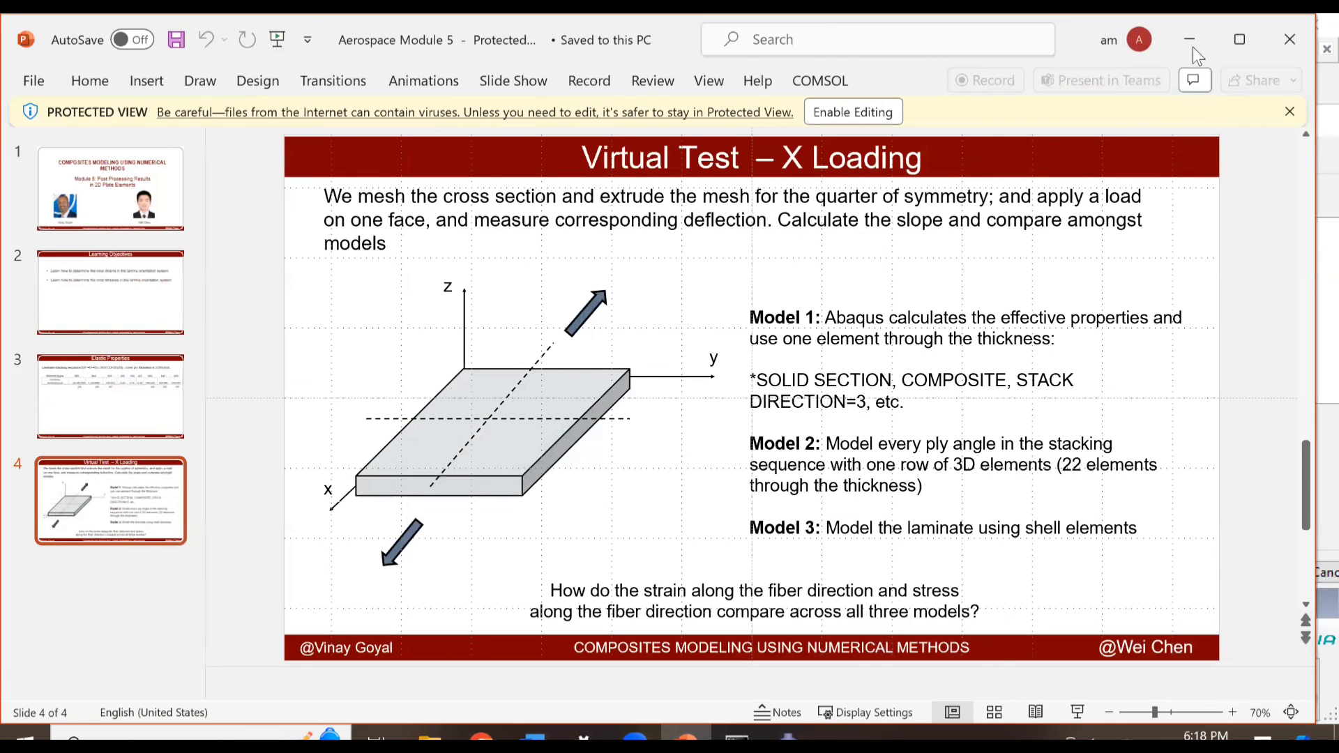
left_click(1191, 43)
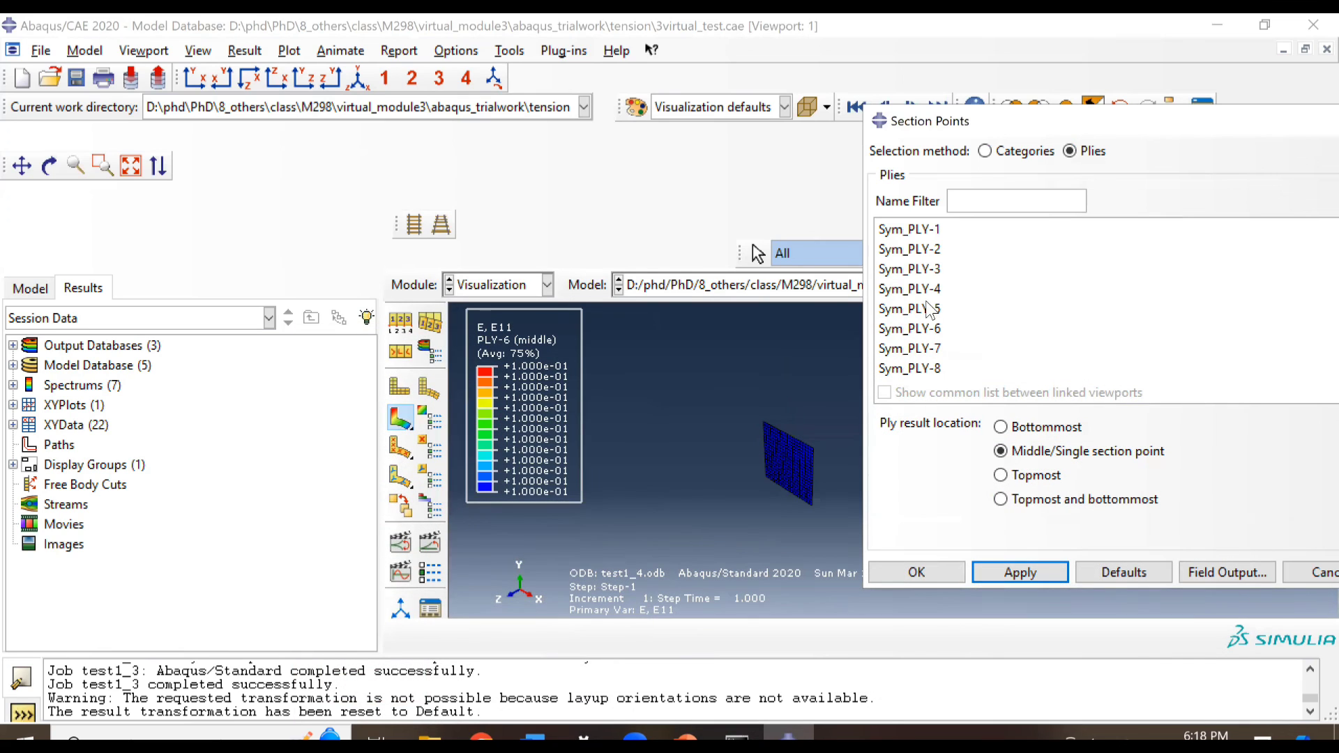
- Look over the symmetric plies and display the E11 strain of Sym_PLY-1 at the middle section point
scroll(928, 282, "up", 1)
scroll(924, 265, "down", 2)
left_click(907, 269)
left_click(907, 348)
left_click(918, 289)
left_click(922, 249)
left_click(928, 289)
left_click(928, 328)
left_click(928, 348)
left_click(927, 308)
left_click(928, 289)
left_click(928, 268)
left_click(928, 249)
left_click(927, 229)
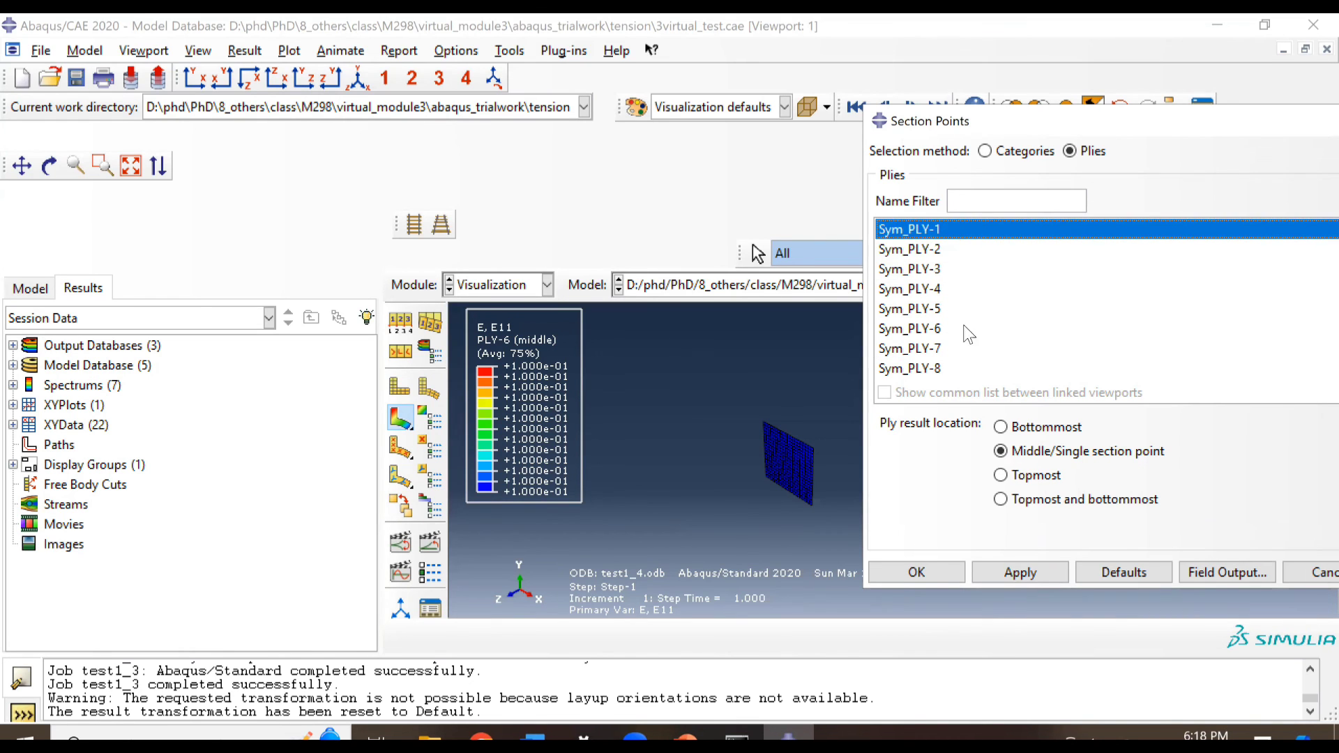
left_click(1016, 572)
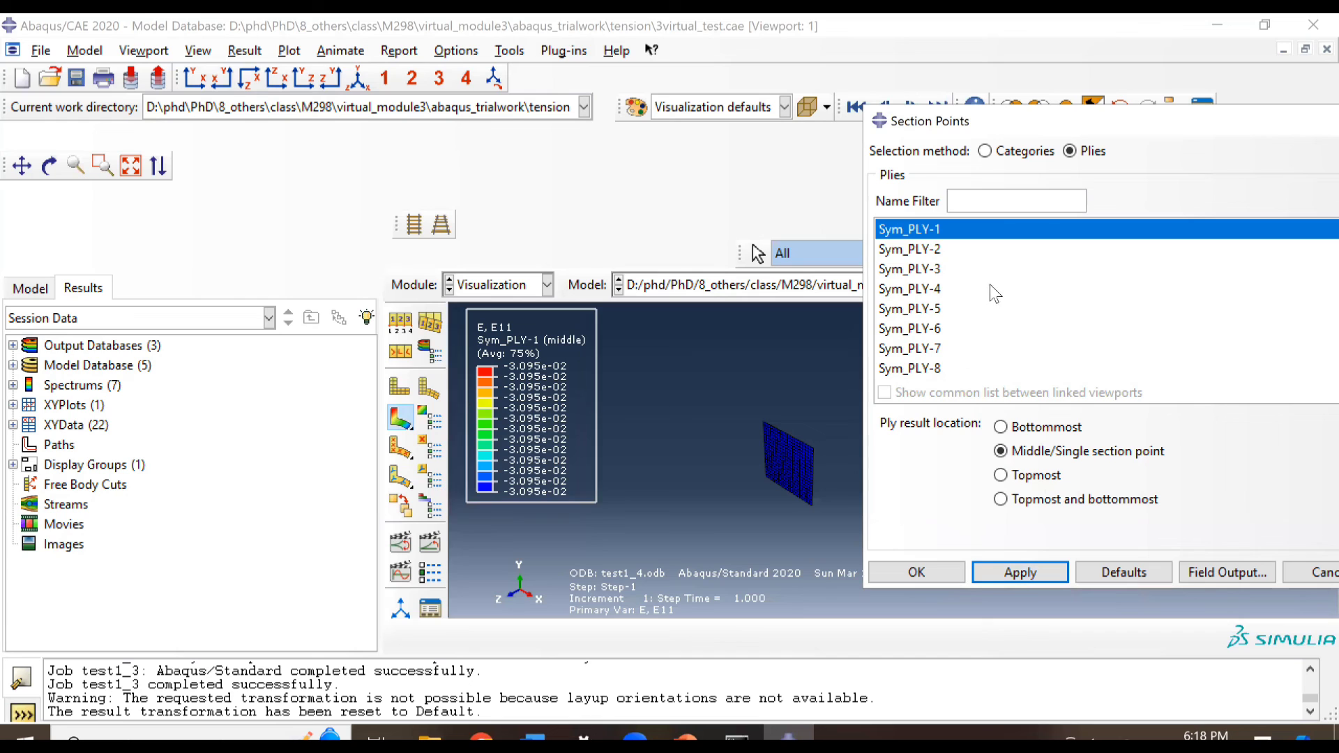
- Display the E11 strain of PLY-1 at the middle section point and close the section point settings
scroll(989, 286, "up", 2)
scroll(930, 222, "up", 3)
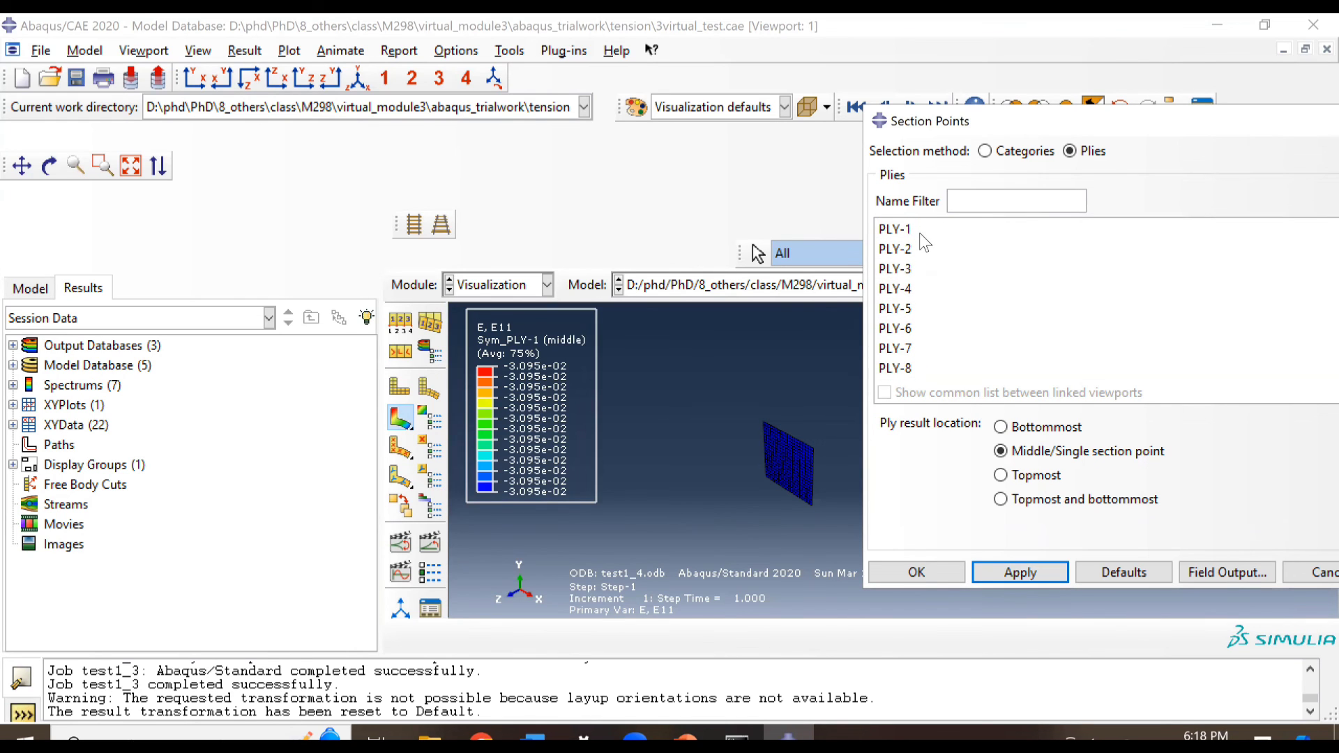
left_click(919, 229)
left_click(990, 570)
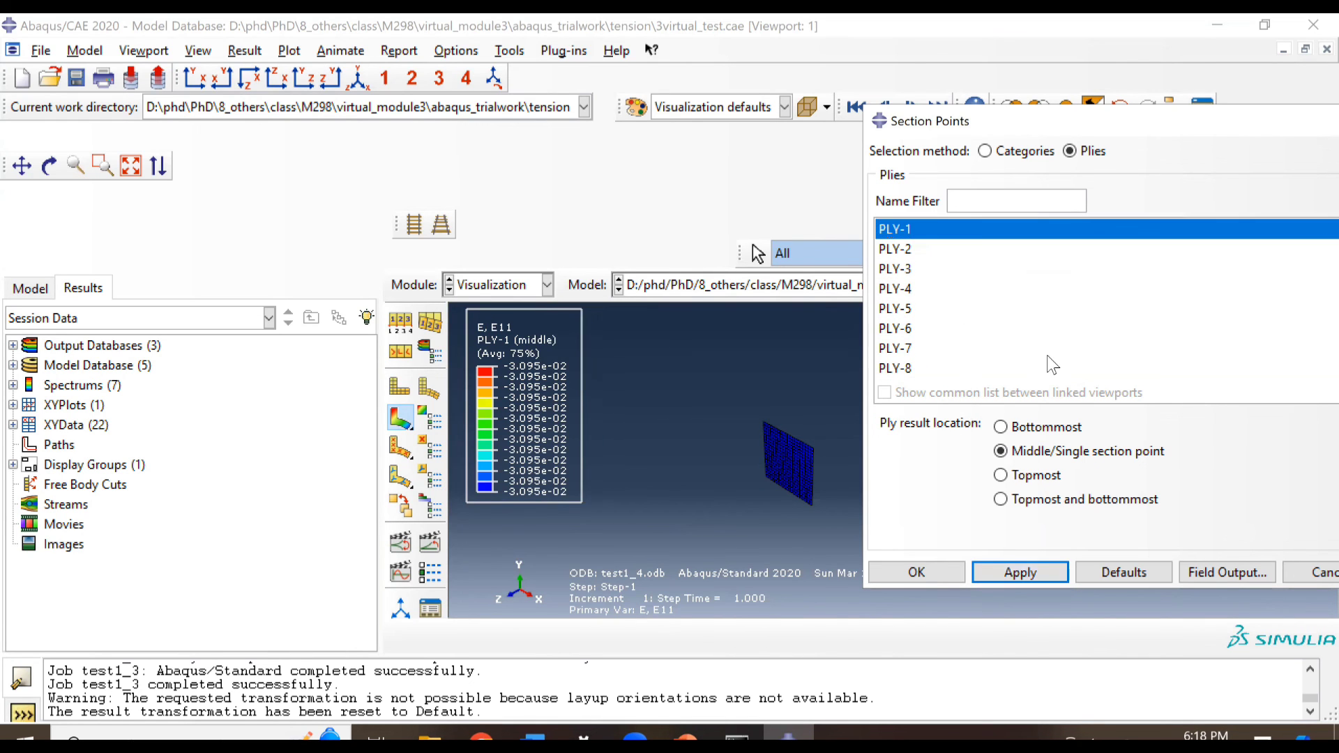
left_click(1017, 589)
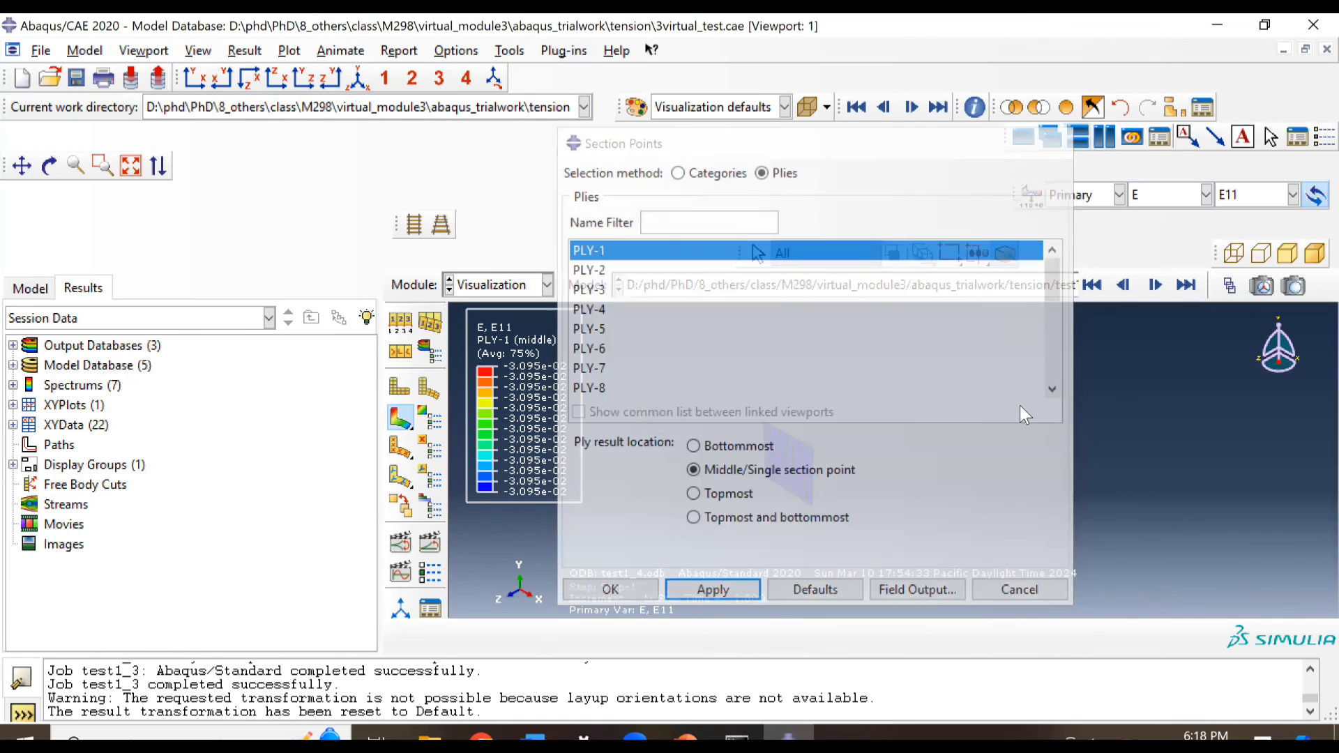
left_click_drag(1001, 457, 900, 356, "ctrl+alt")
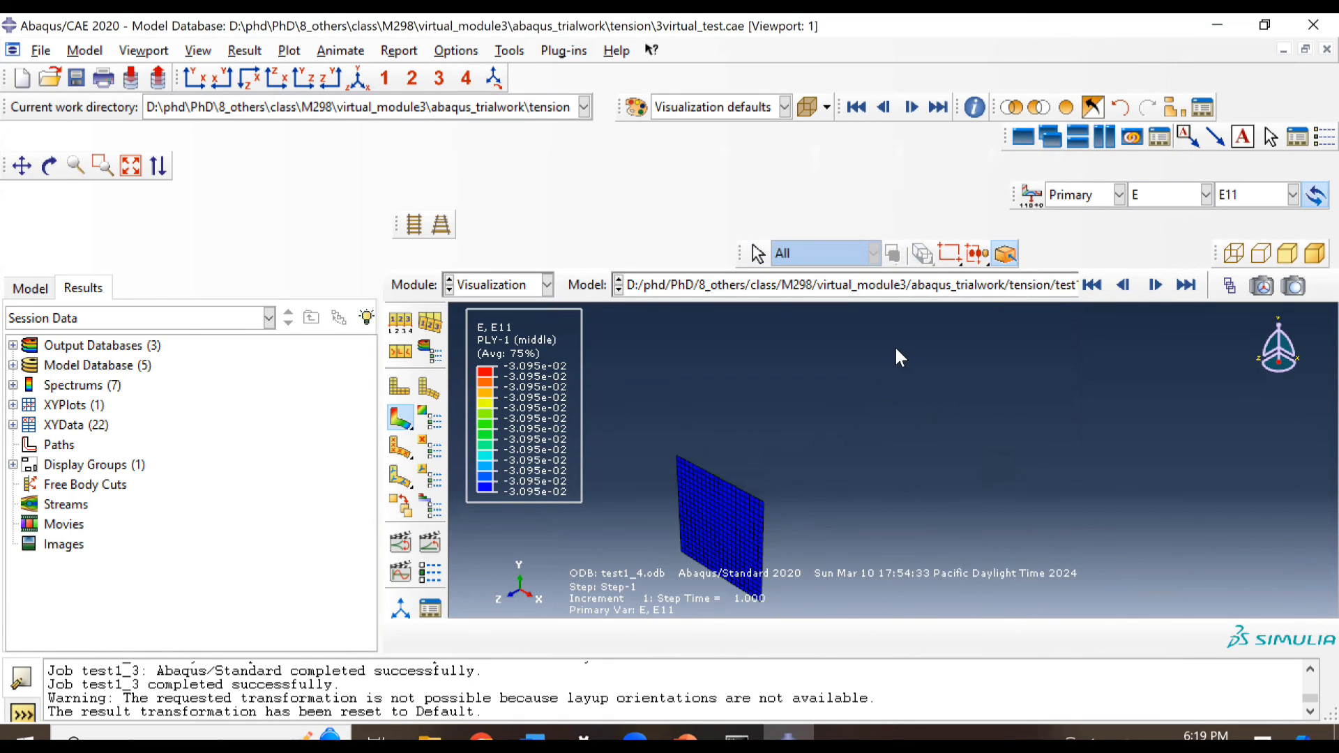